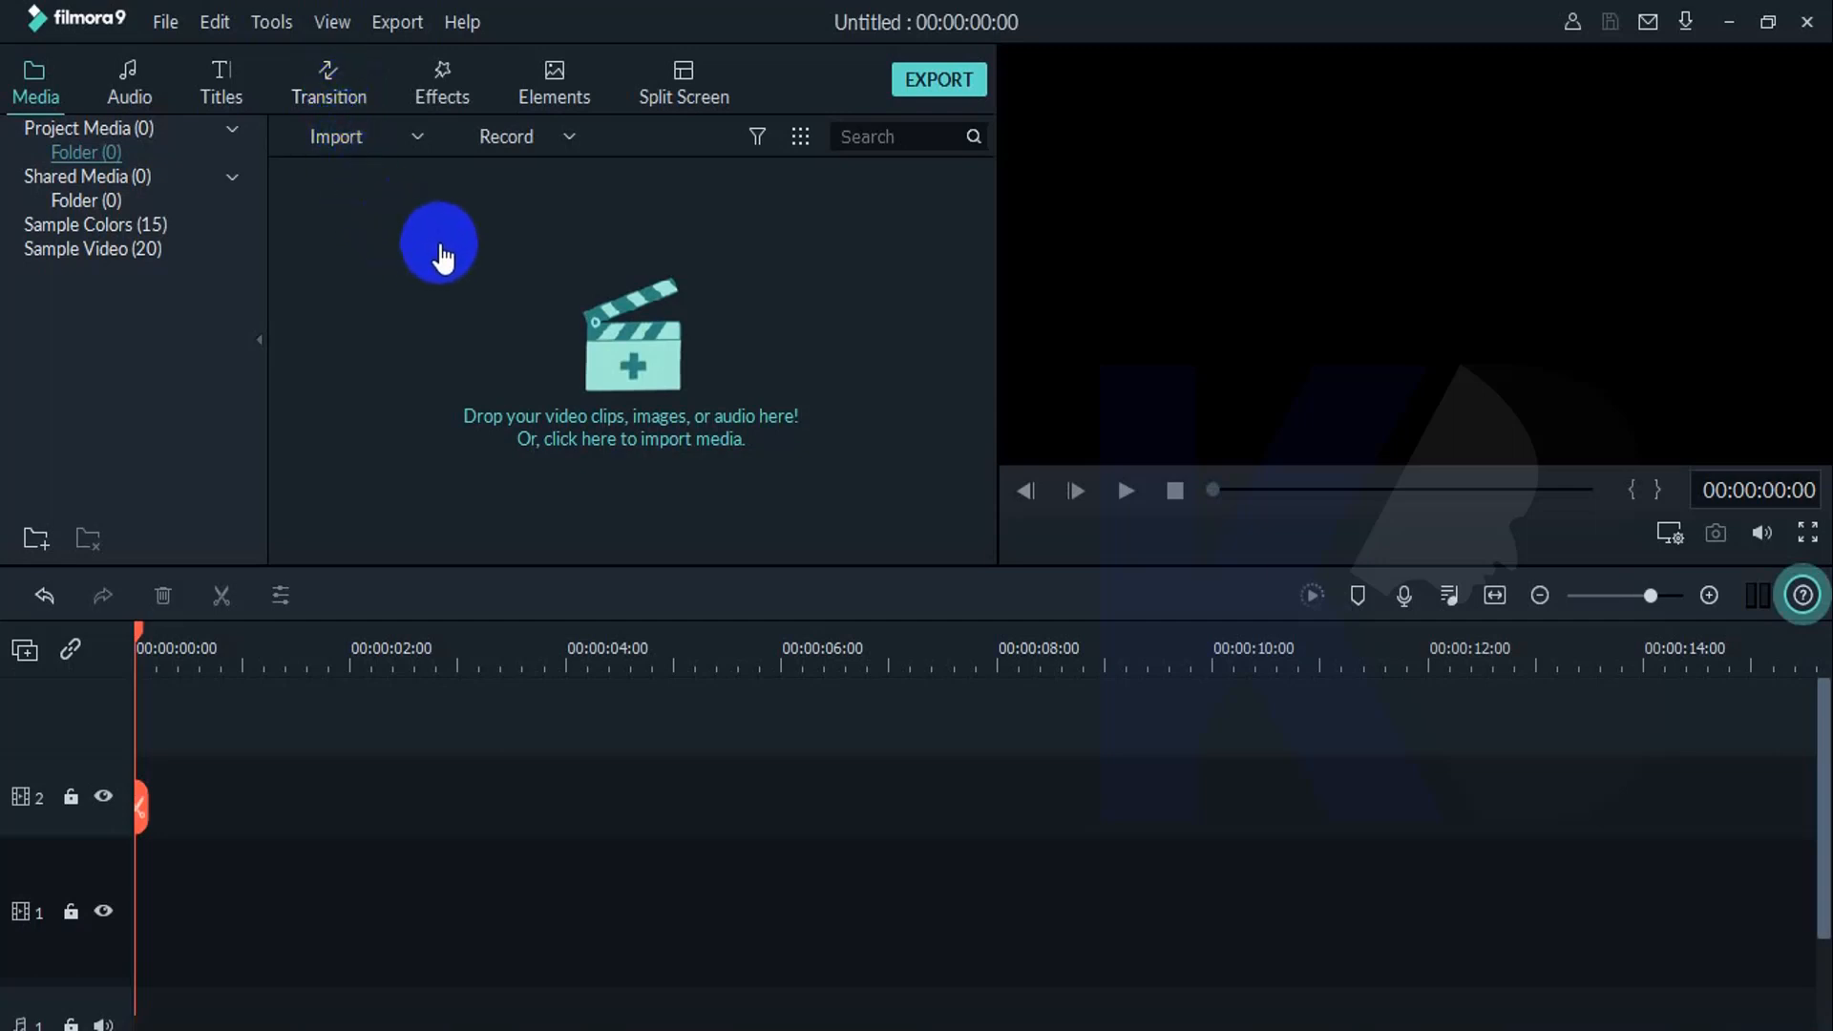
Step: Browse the complete transition library from beginning to end to see which transition types are offered
click(327, 75)
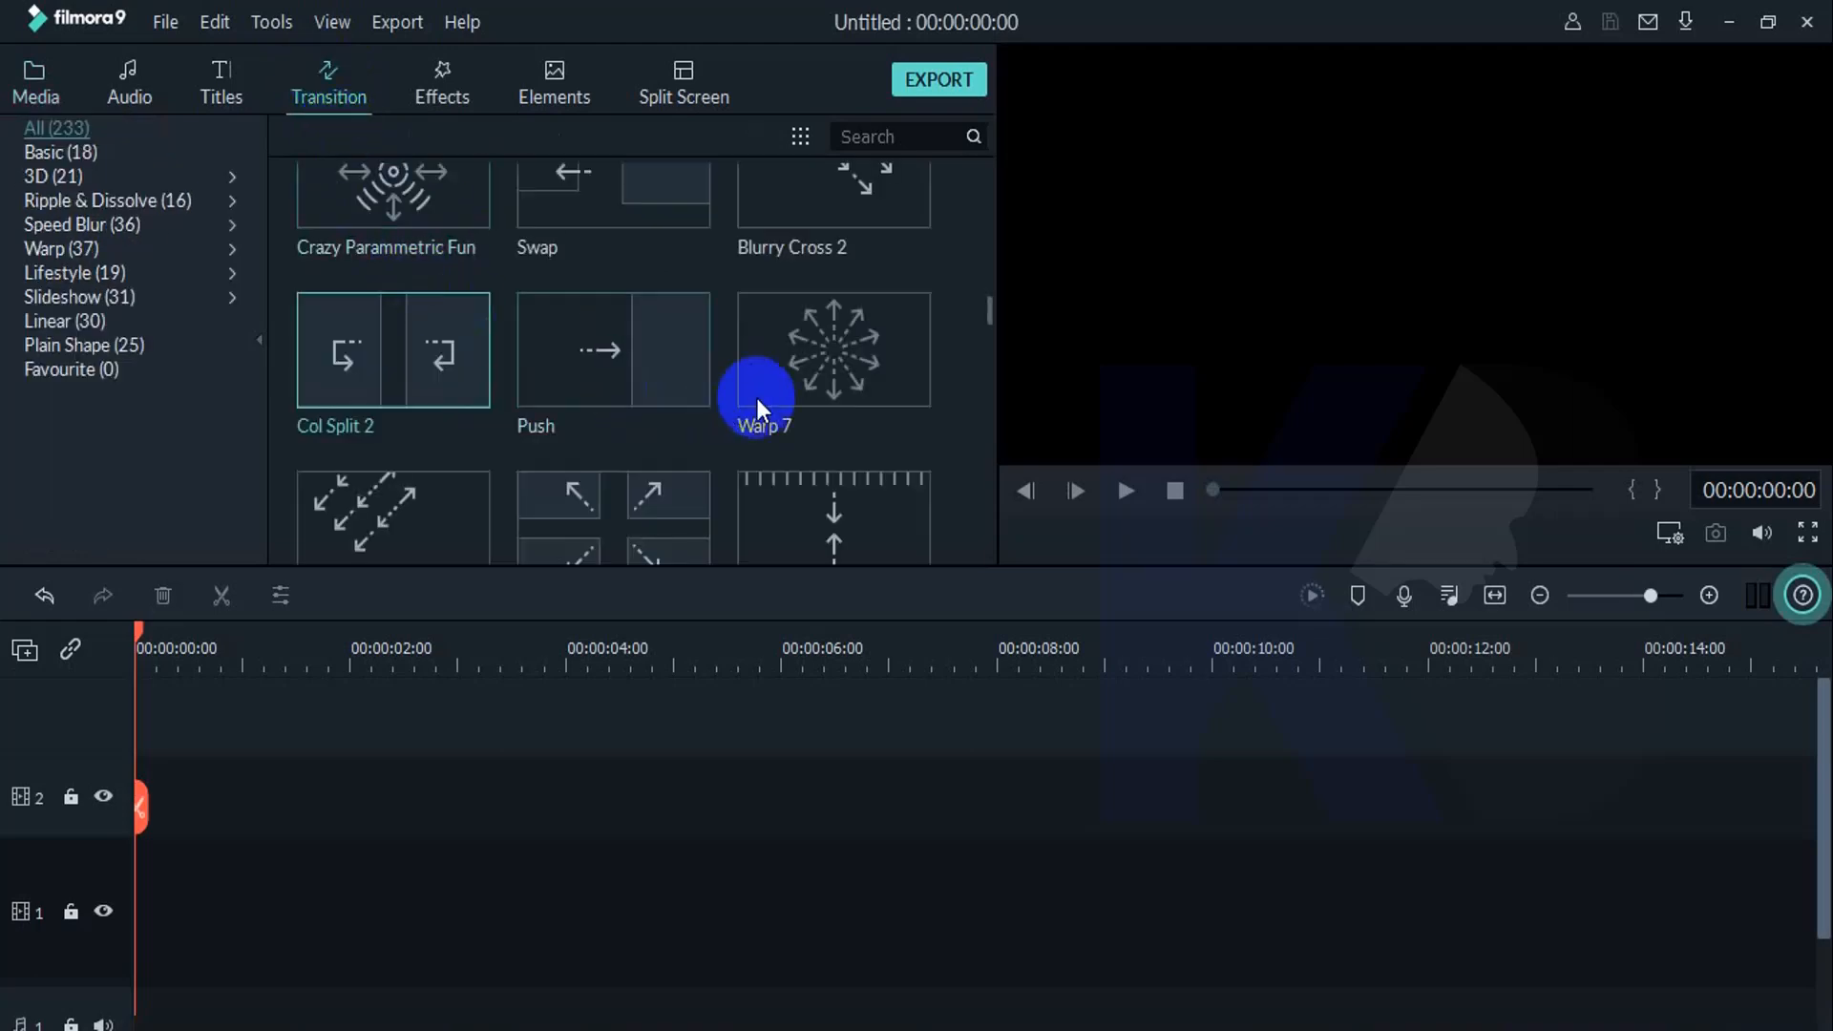
scroll(758, 374, down, 15)
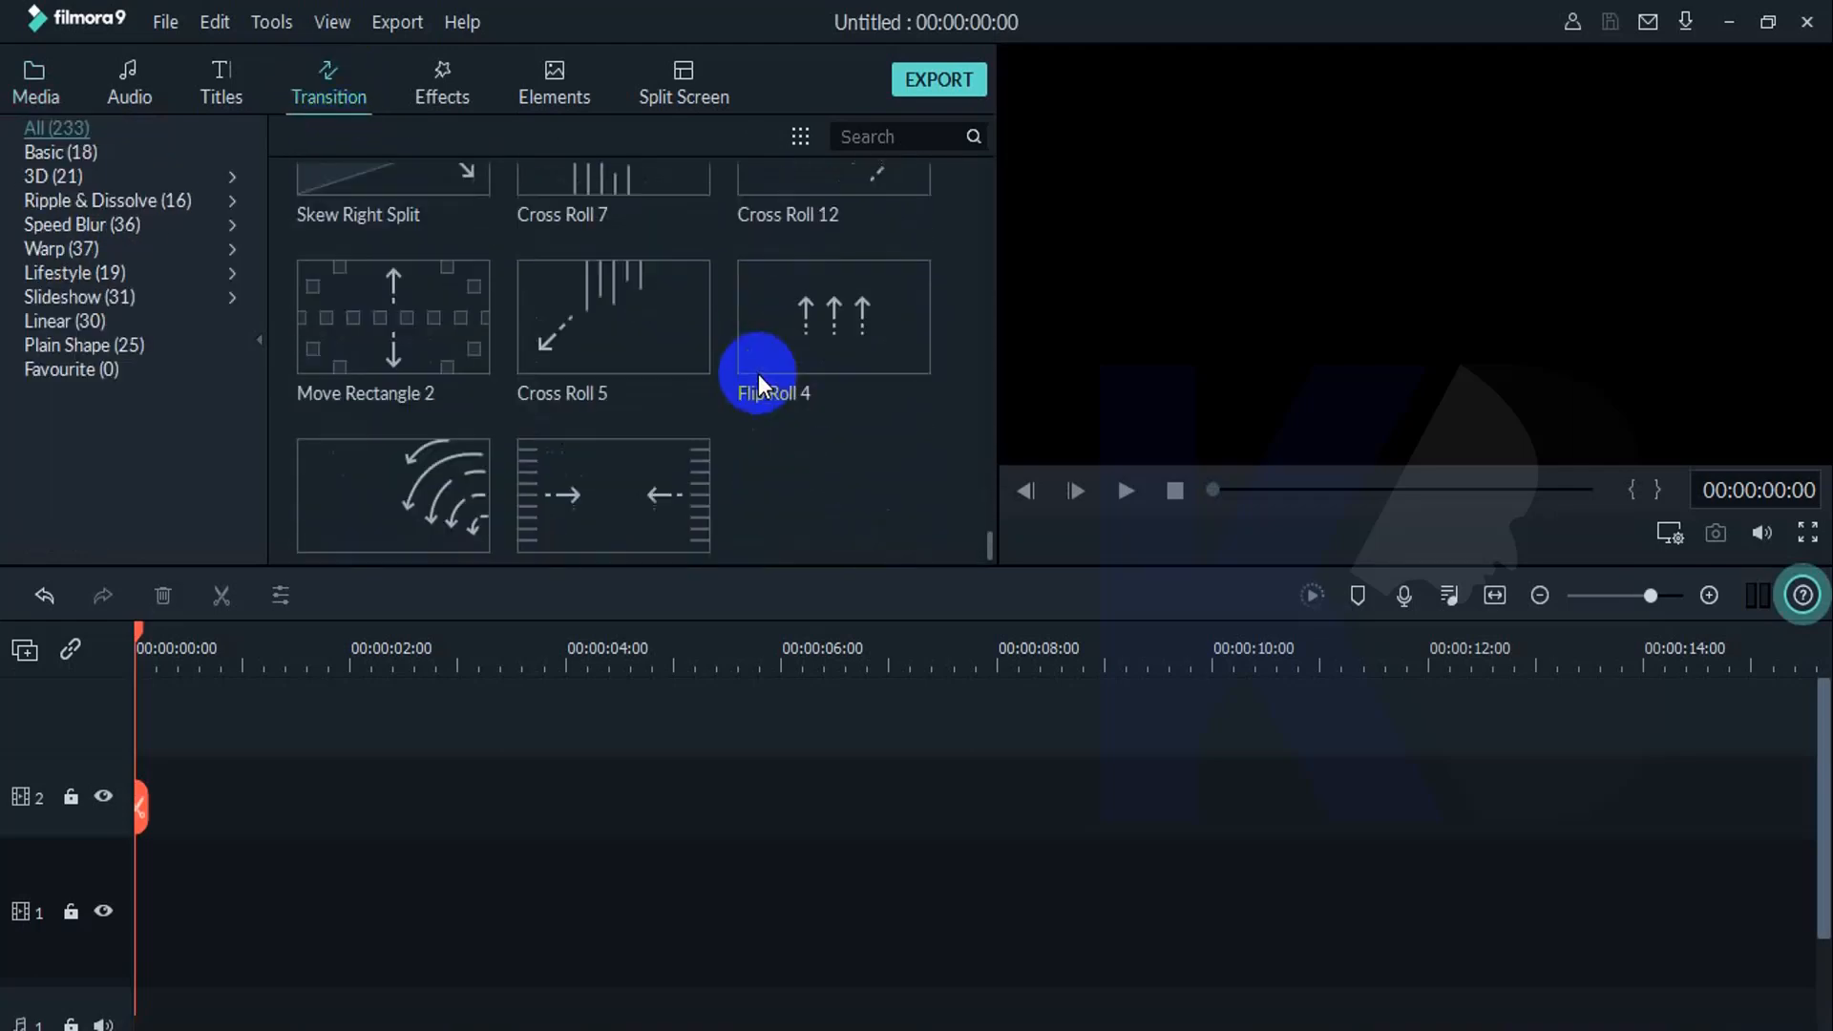
scroll(649, 449, up, 3)
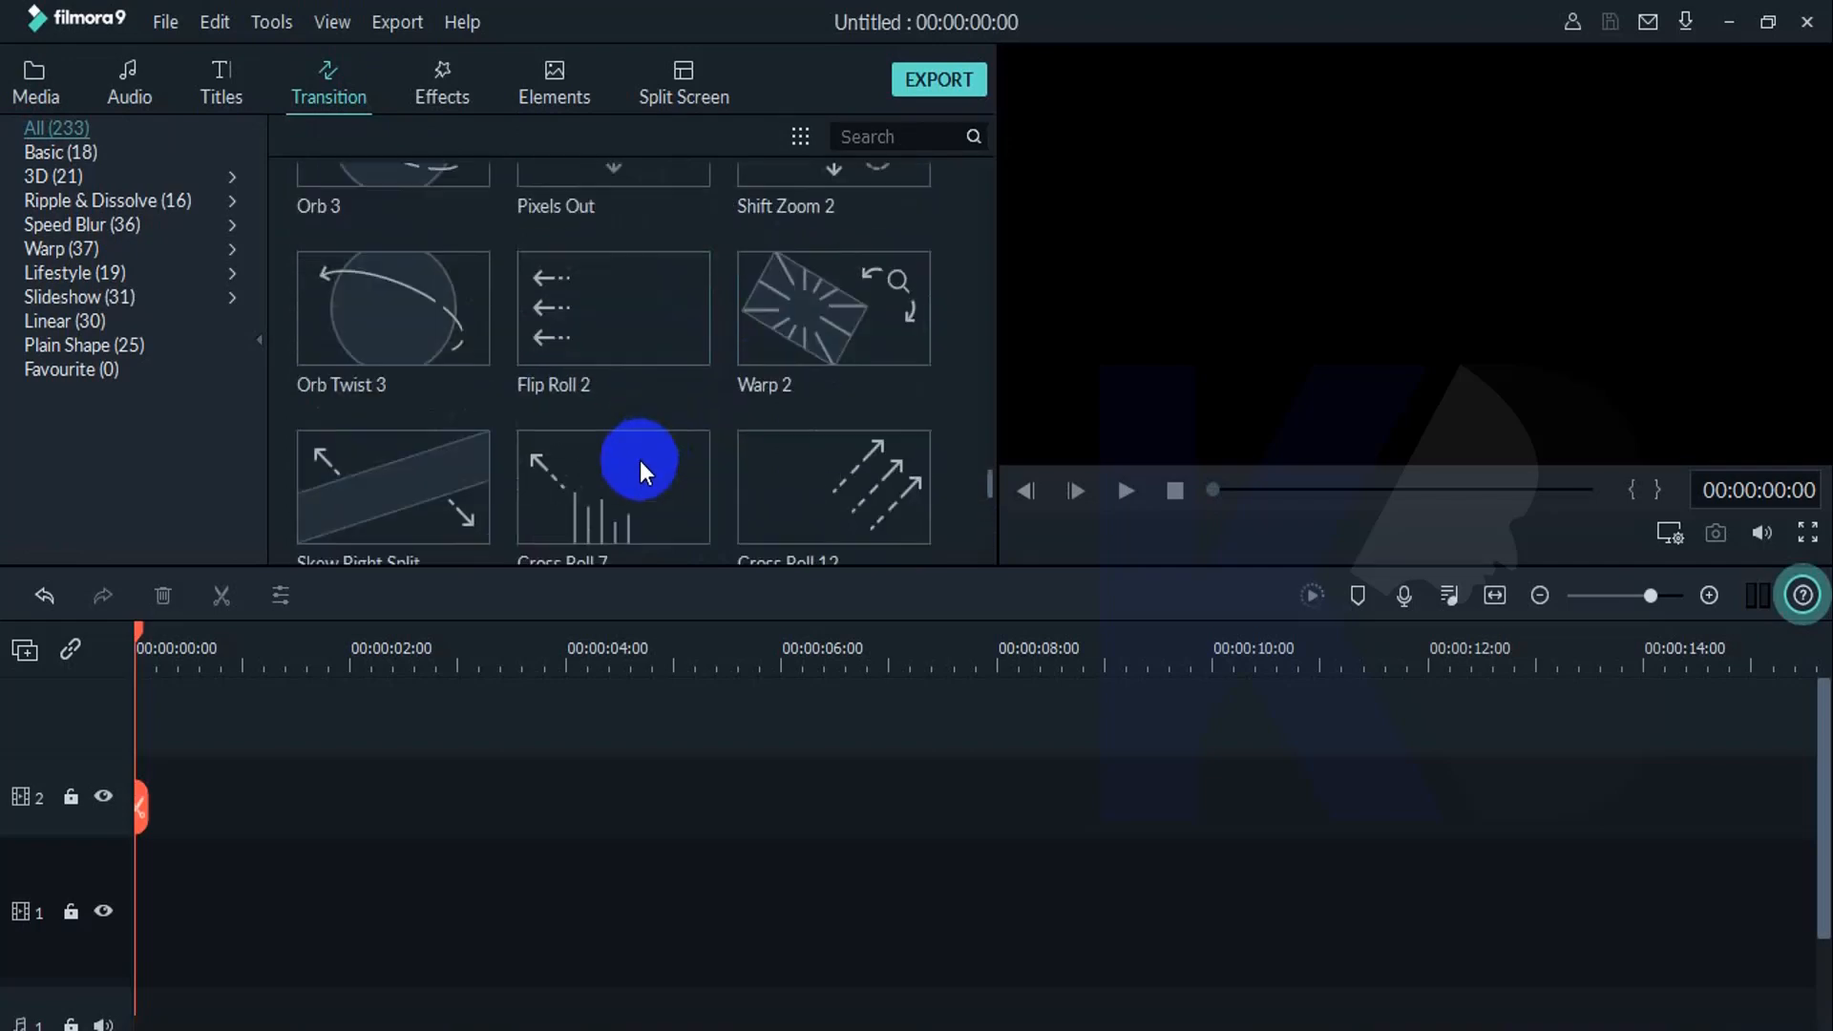
scroll(639, 449, up, 15)
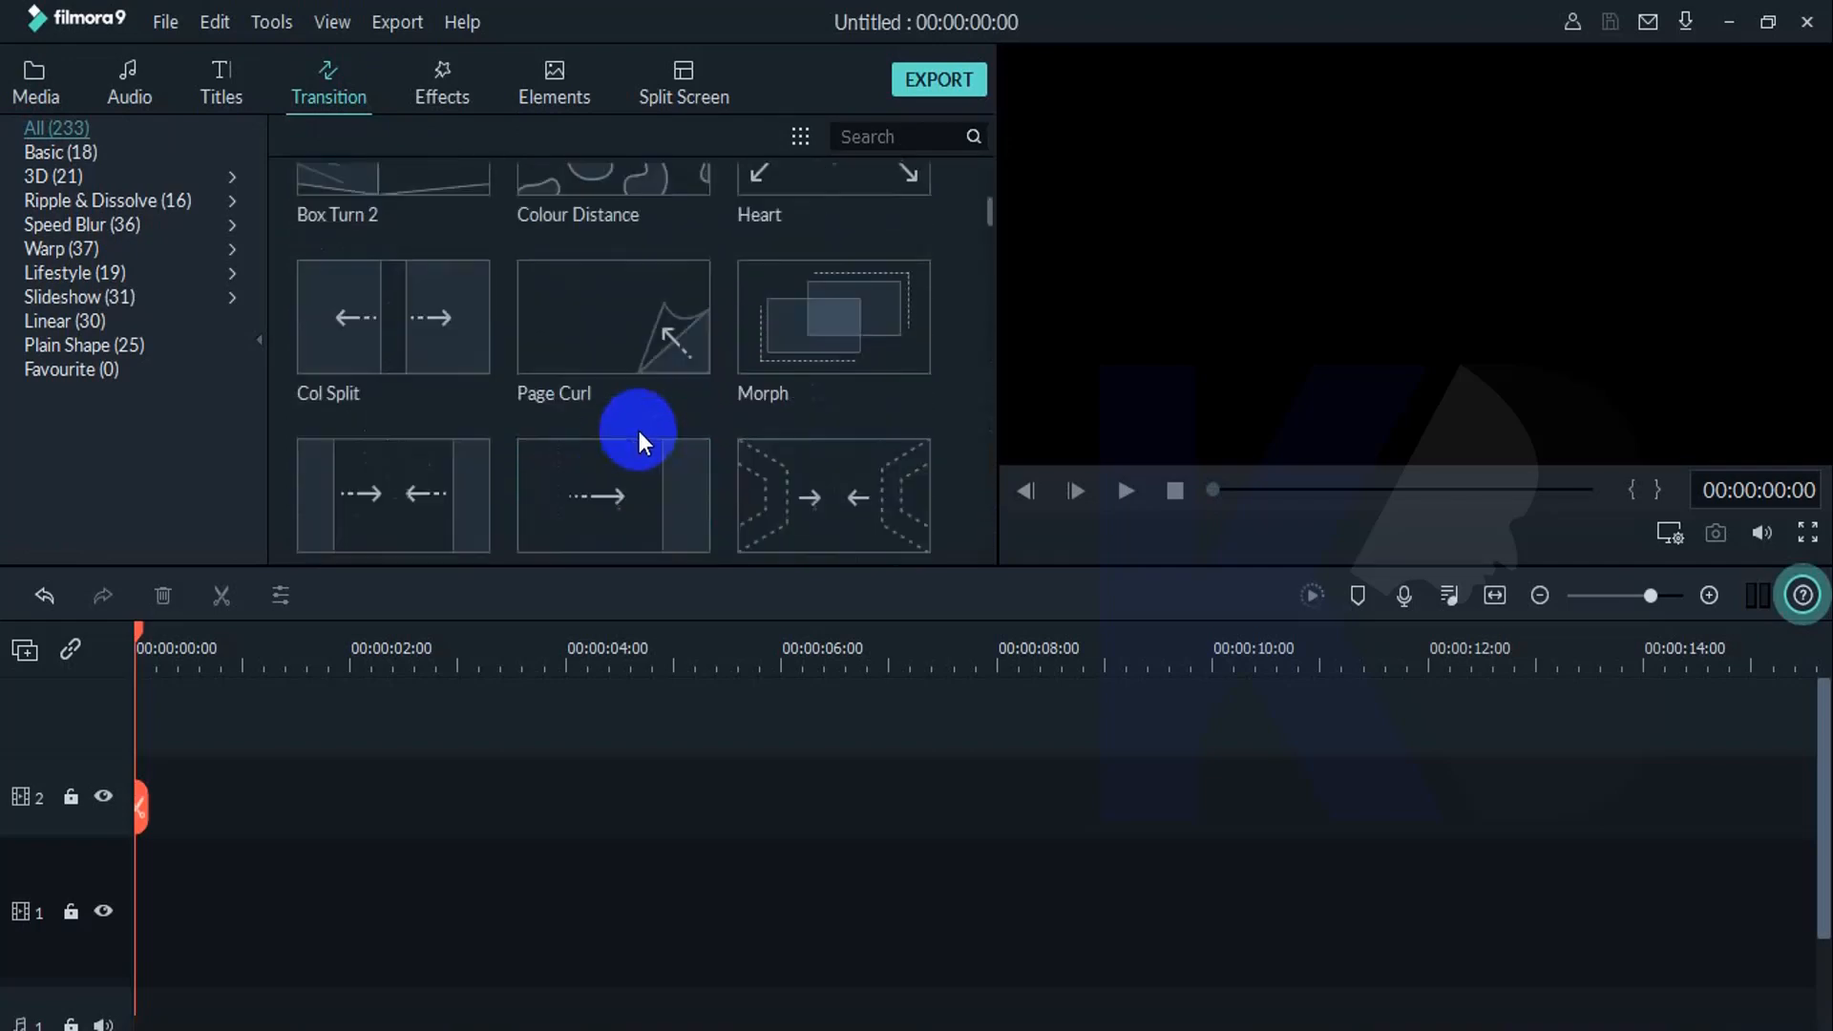
scroll(638, 431, up, 5)
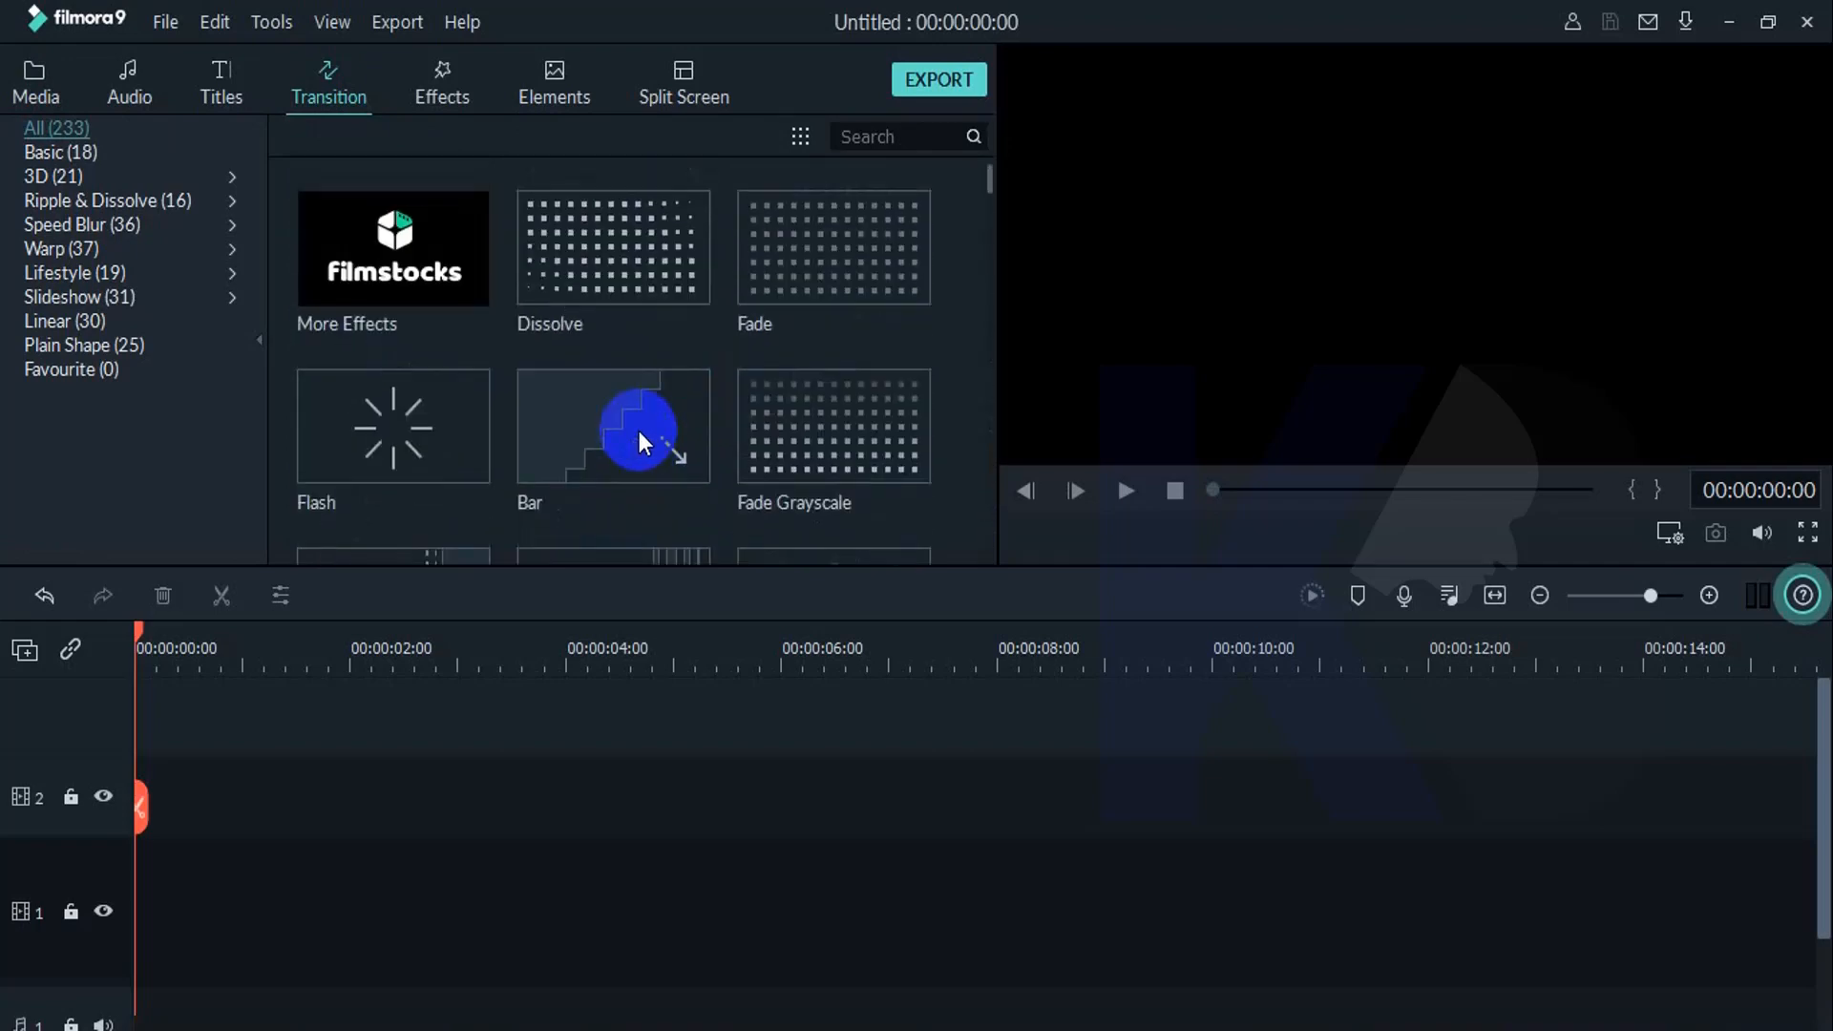
scroll(639, 432, down, 5)
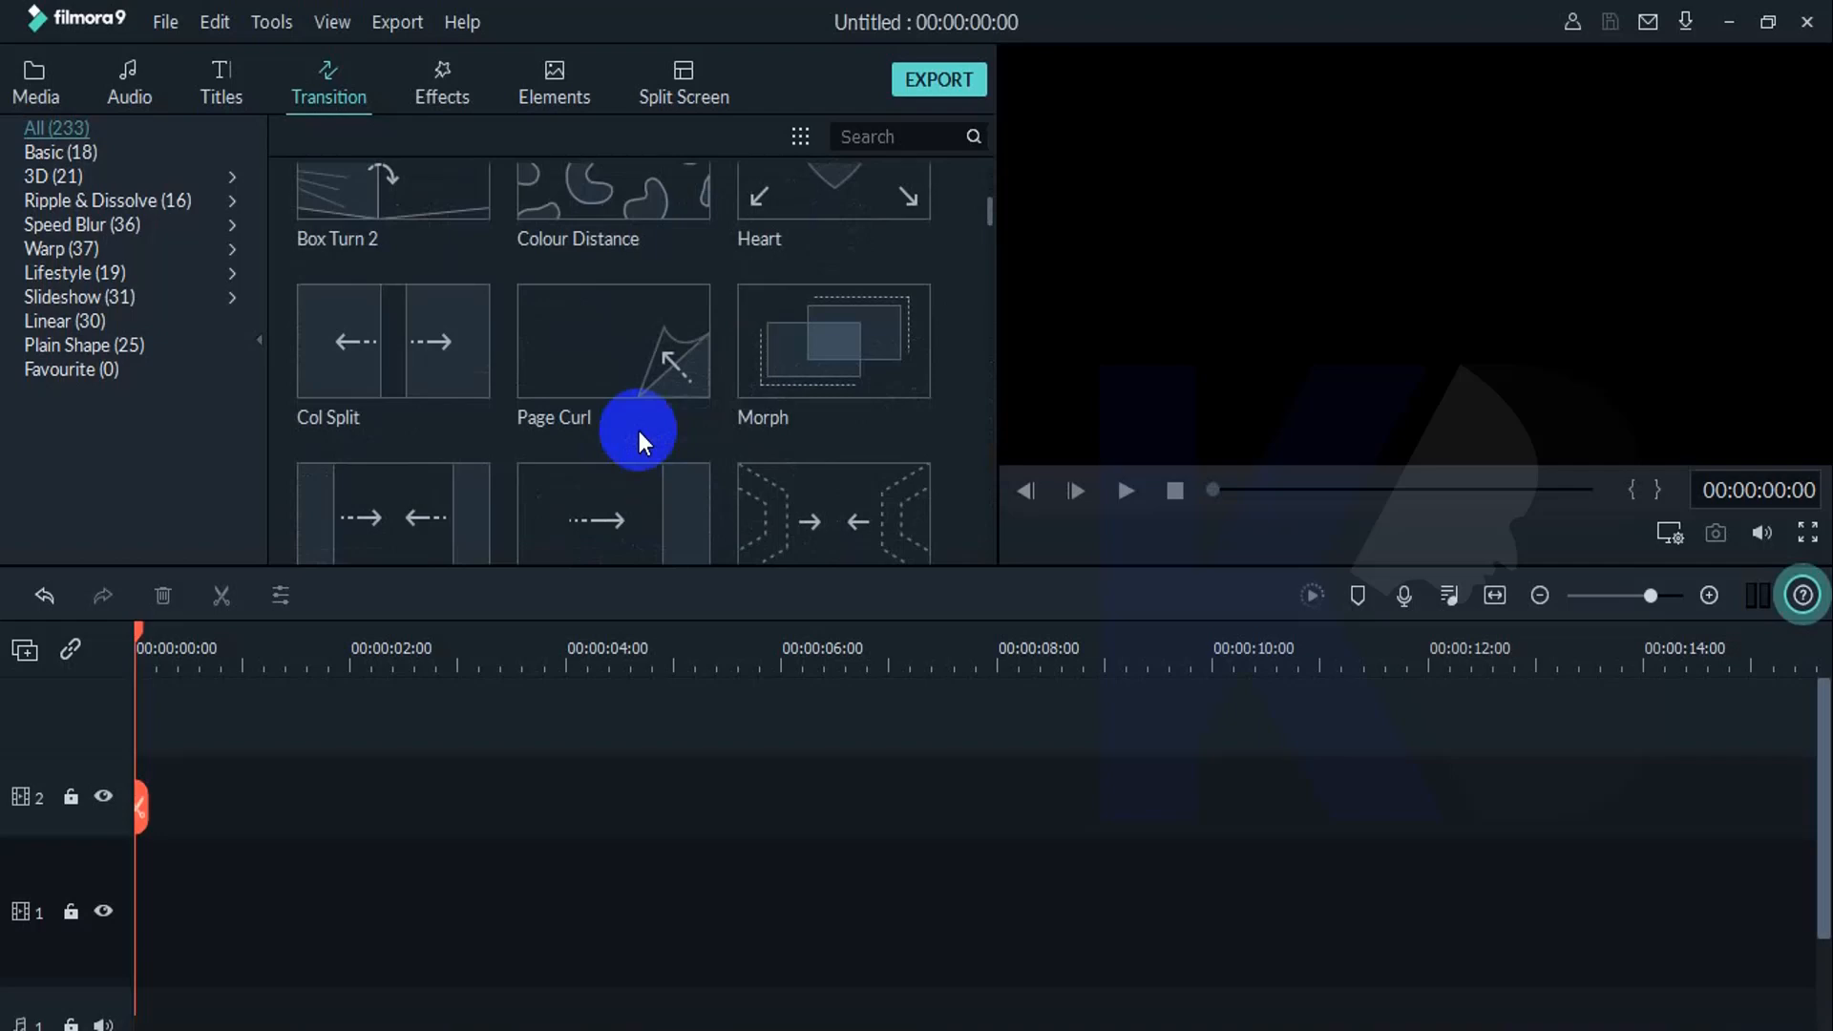
mouse_move(573, 390)
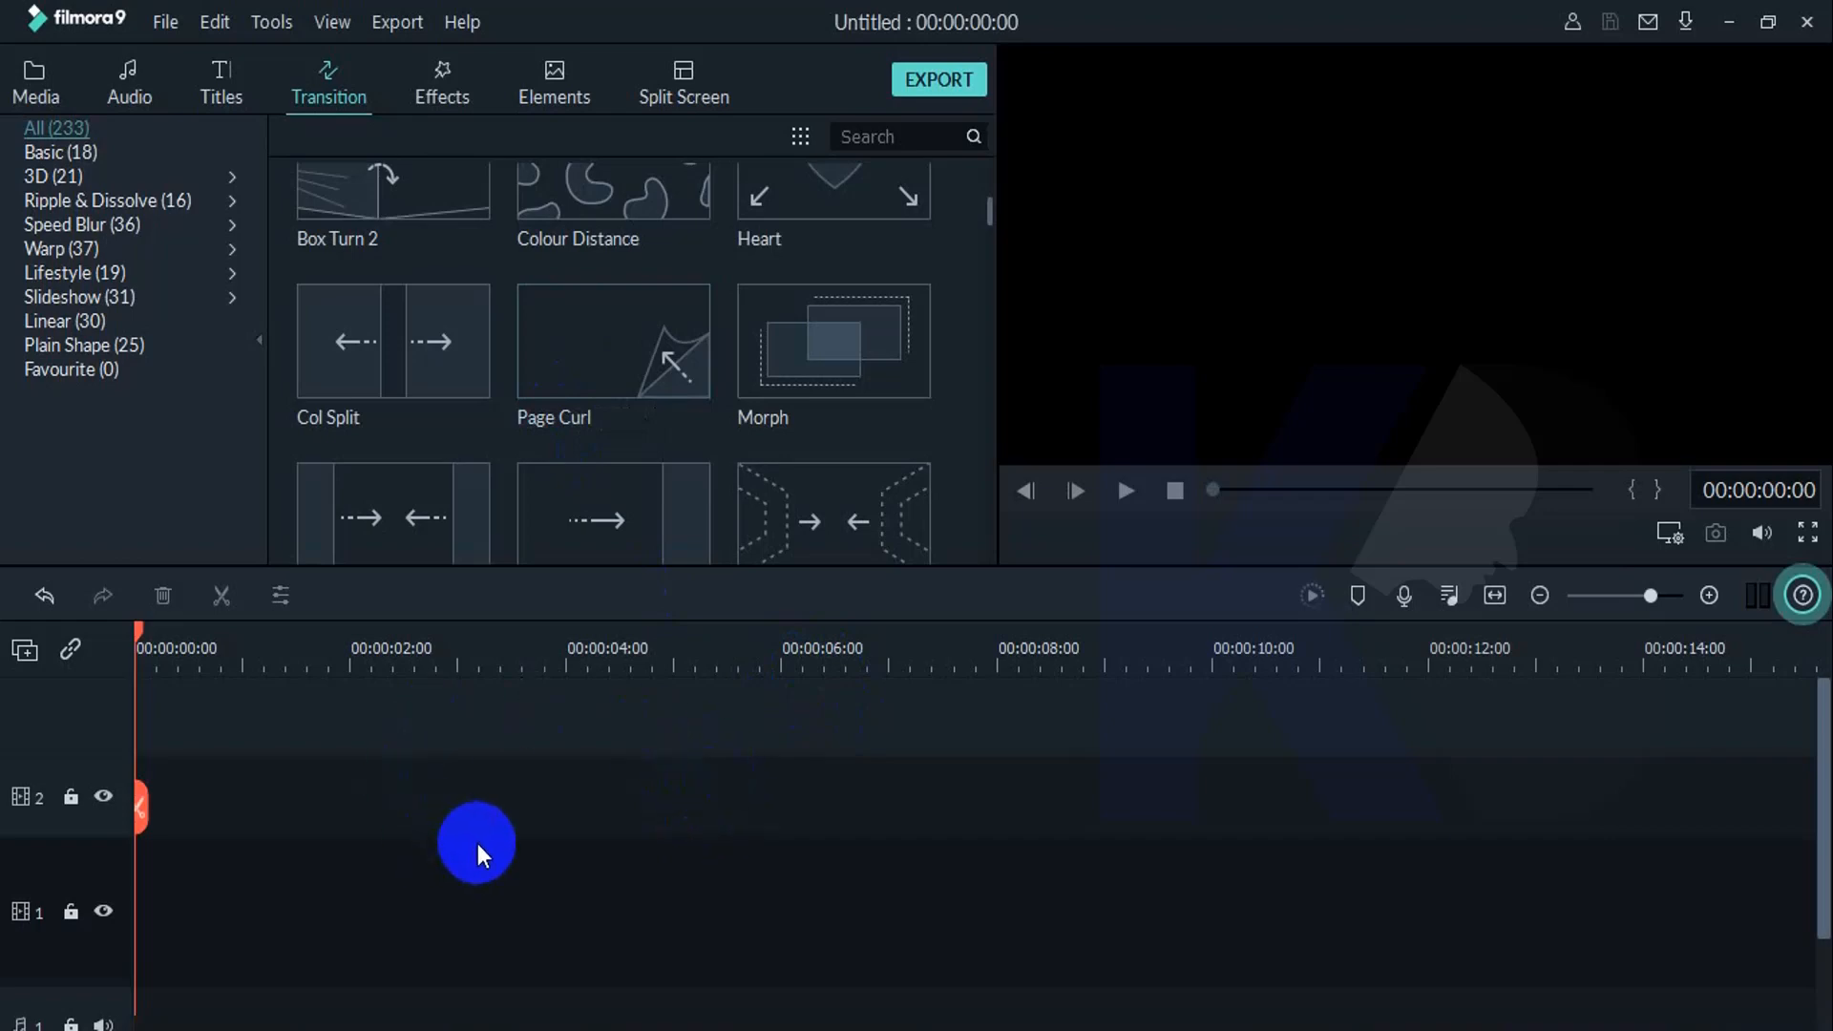
Step: Import images FB004, FB006, FB010, FB013, FB015 and FB023 from New folder in File Explorer into the project media
click(35, 82)
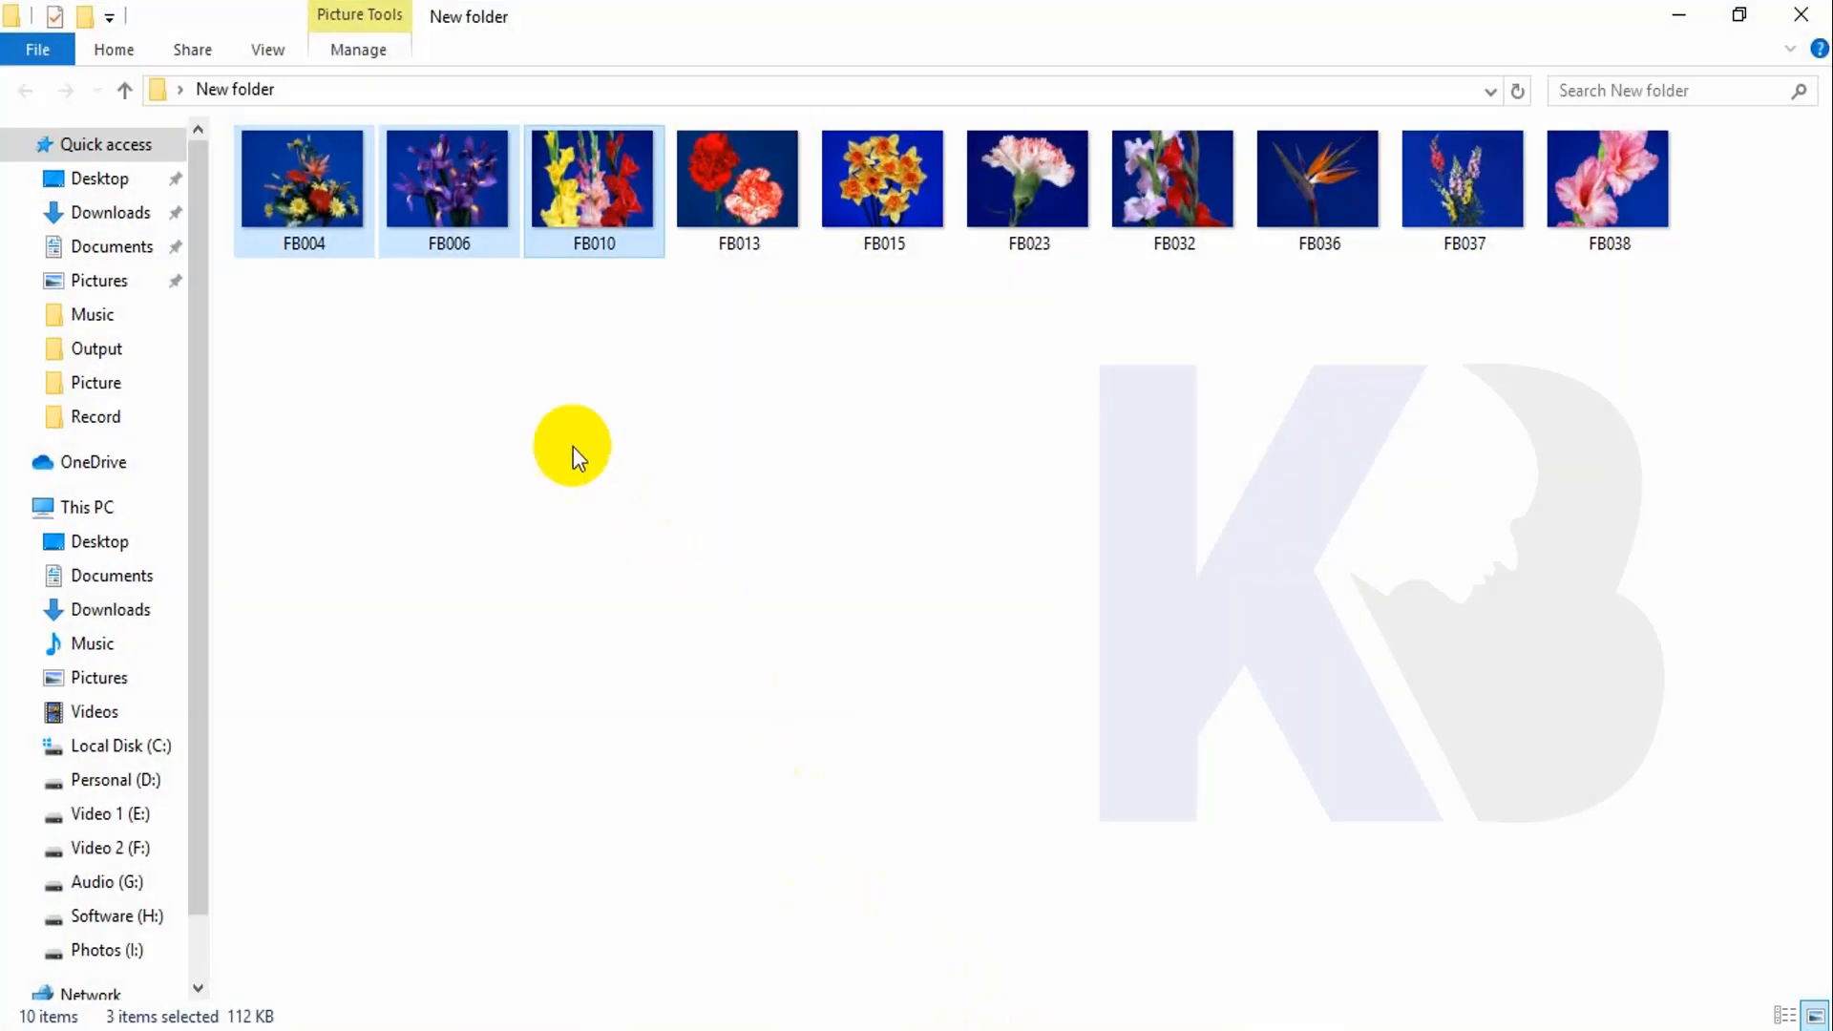
click(506, 463)
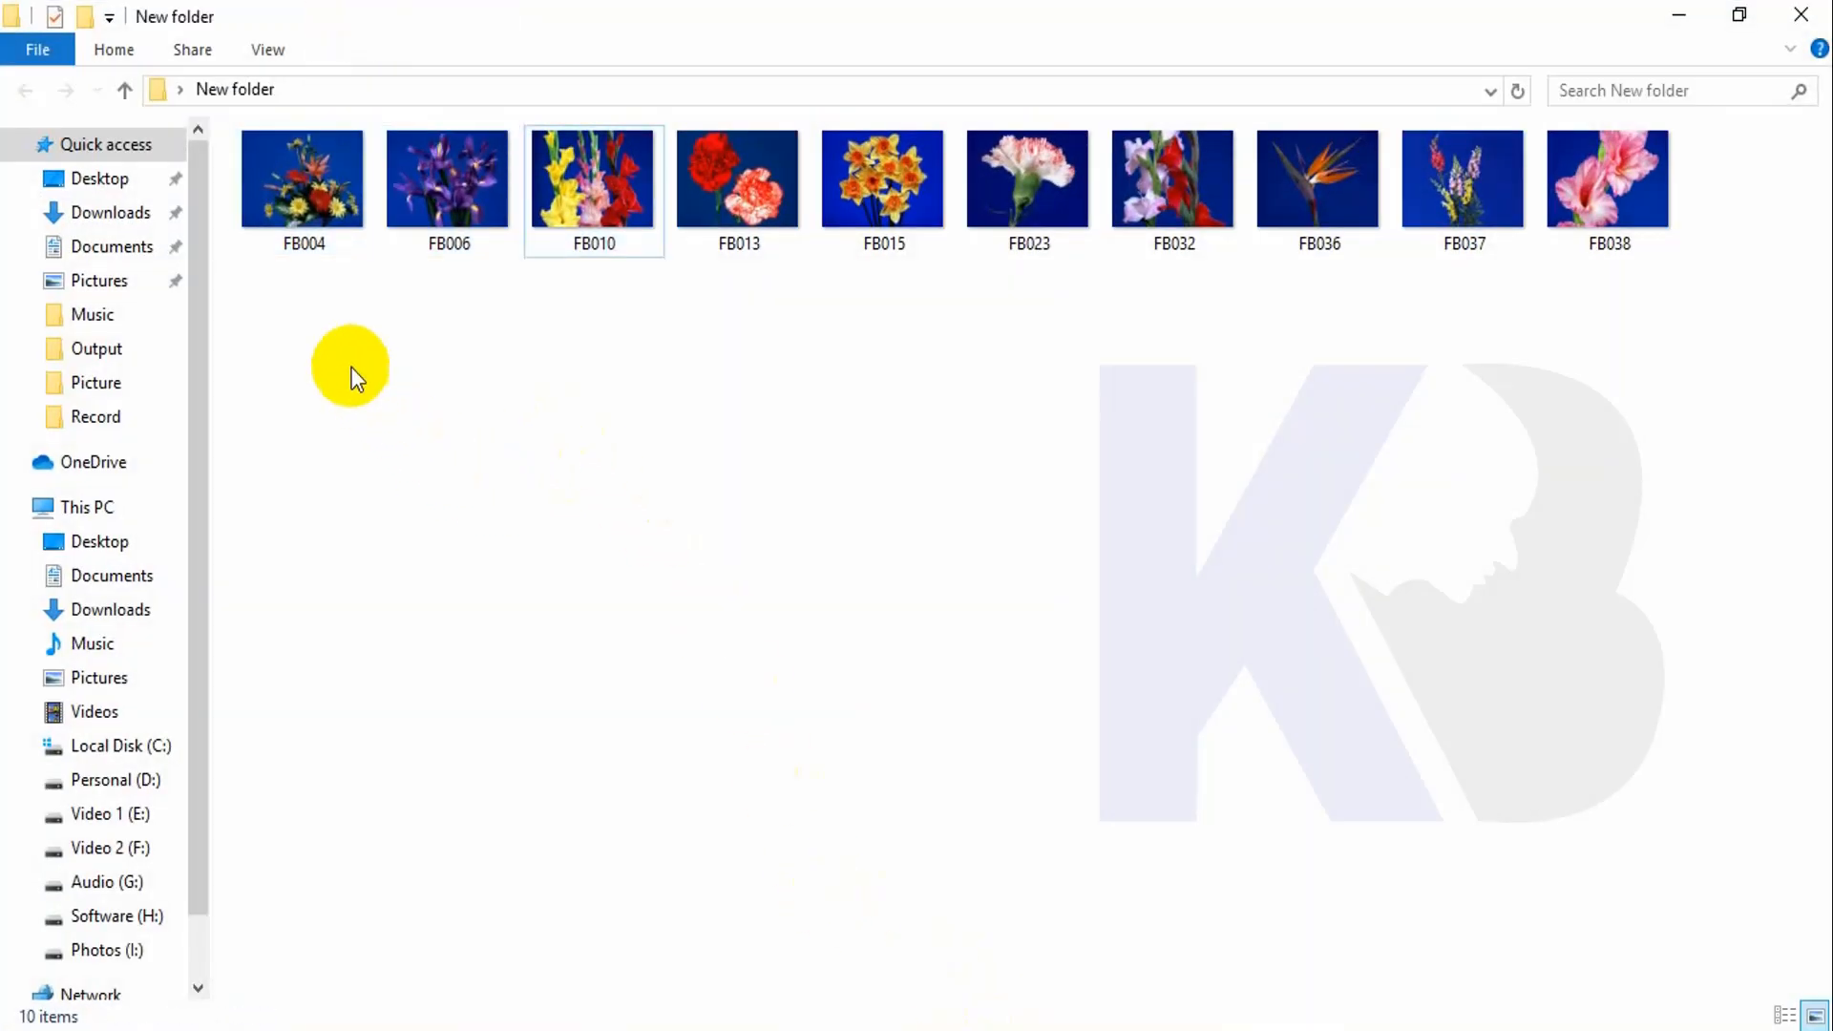
drag(330, 353, 1012, 207)
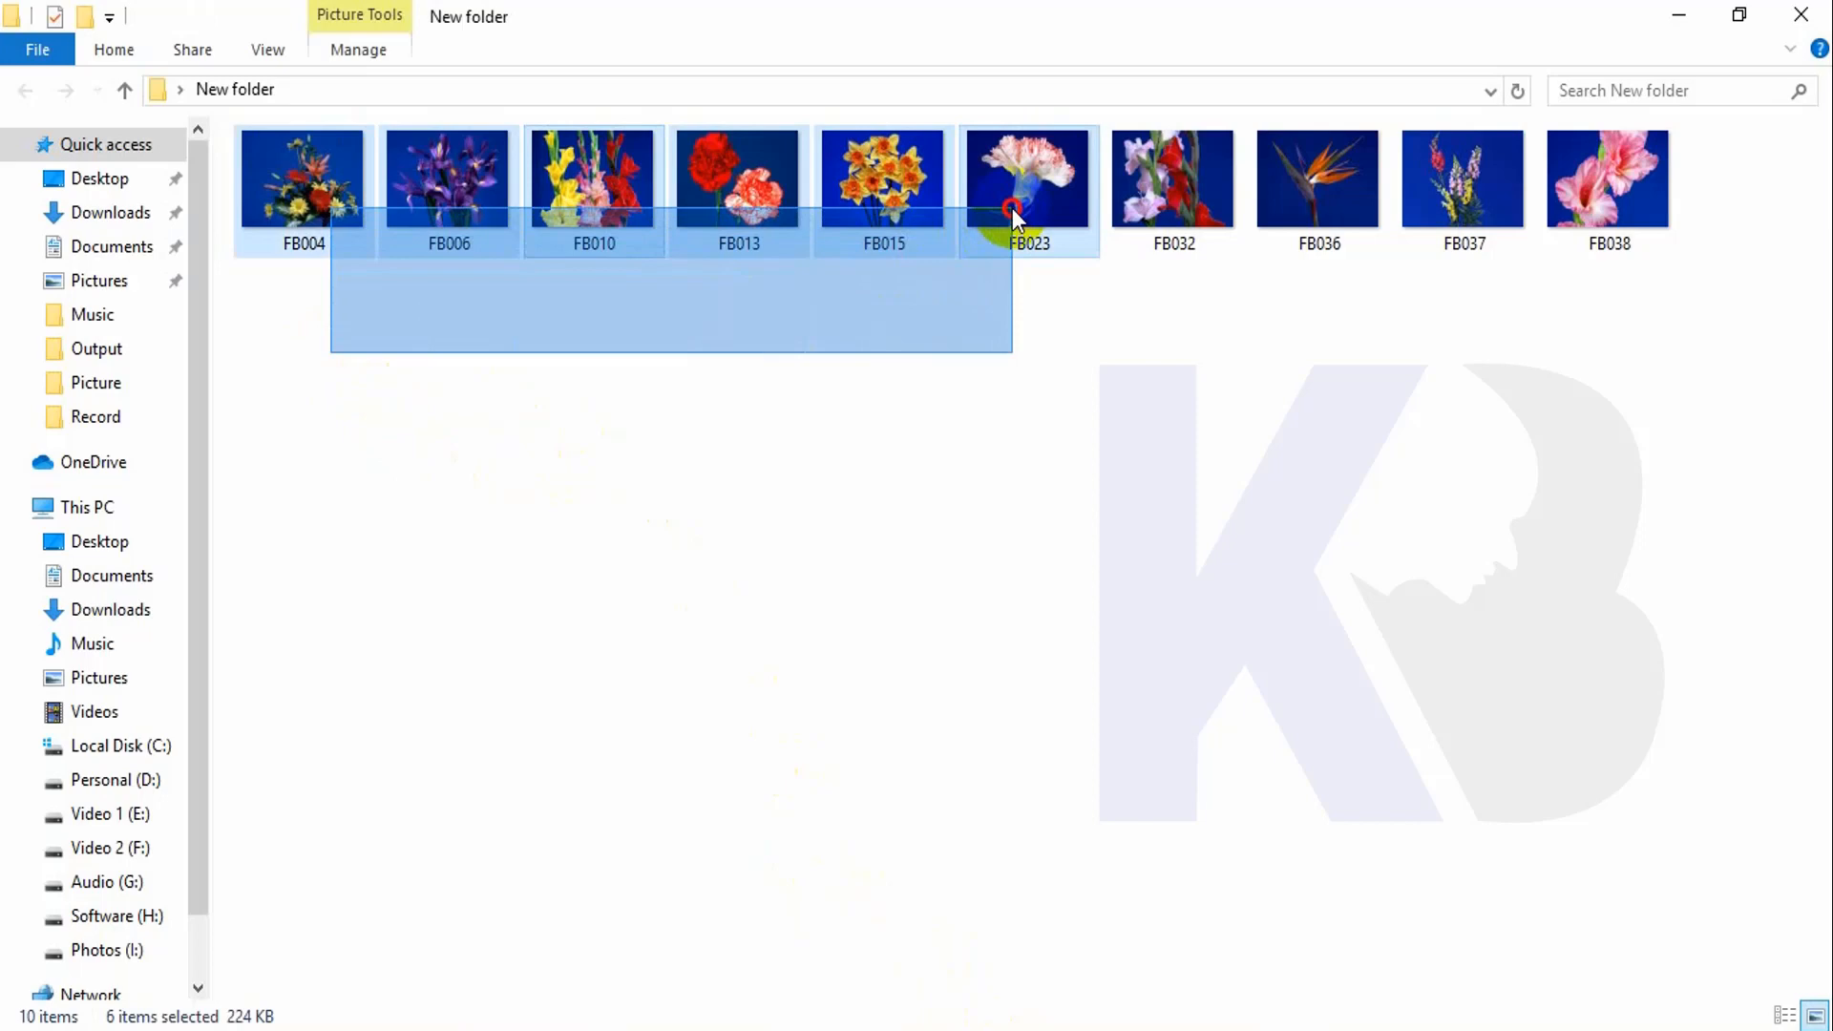
drag(448, 239, 462, 438)
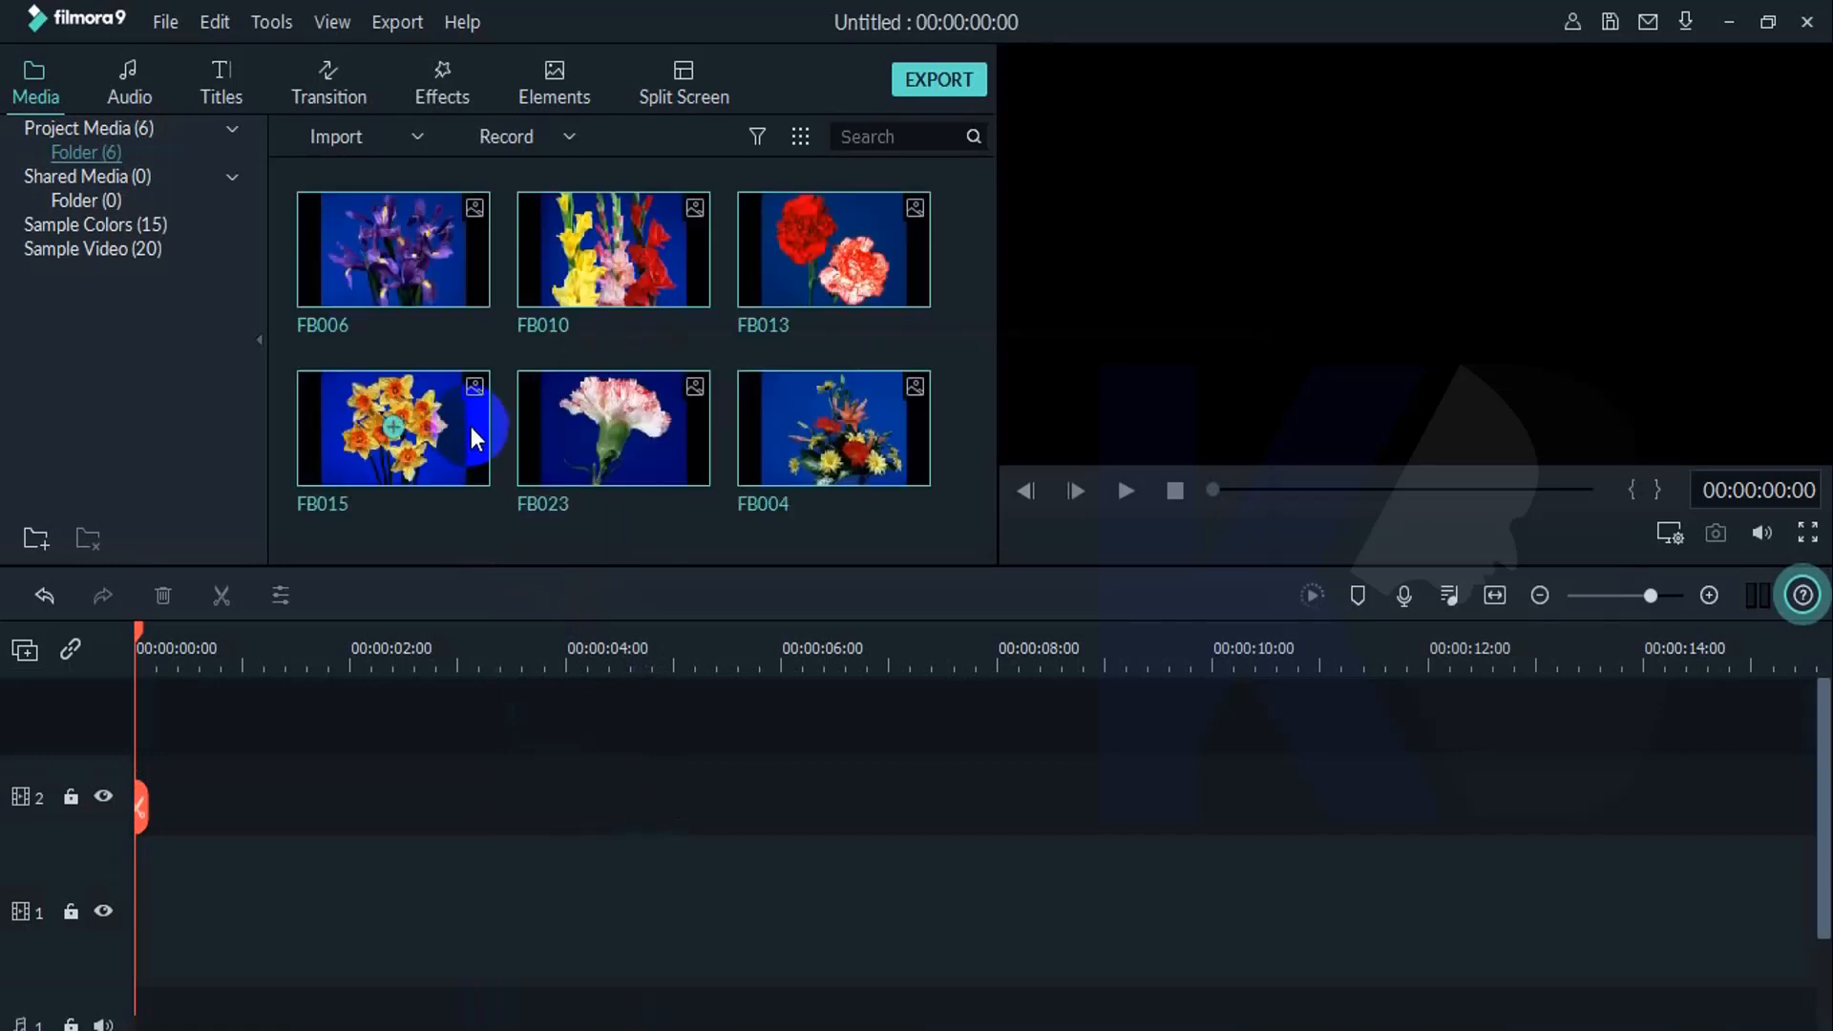
Step: Place all six imported images in sequence at the start of video track 1 and zoom the timeline to fit
click(464, 286)
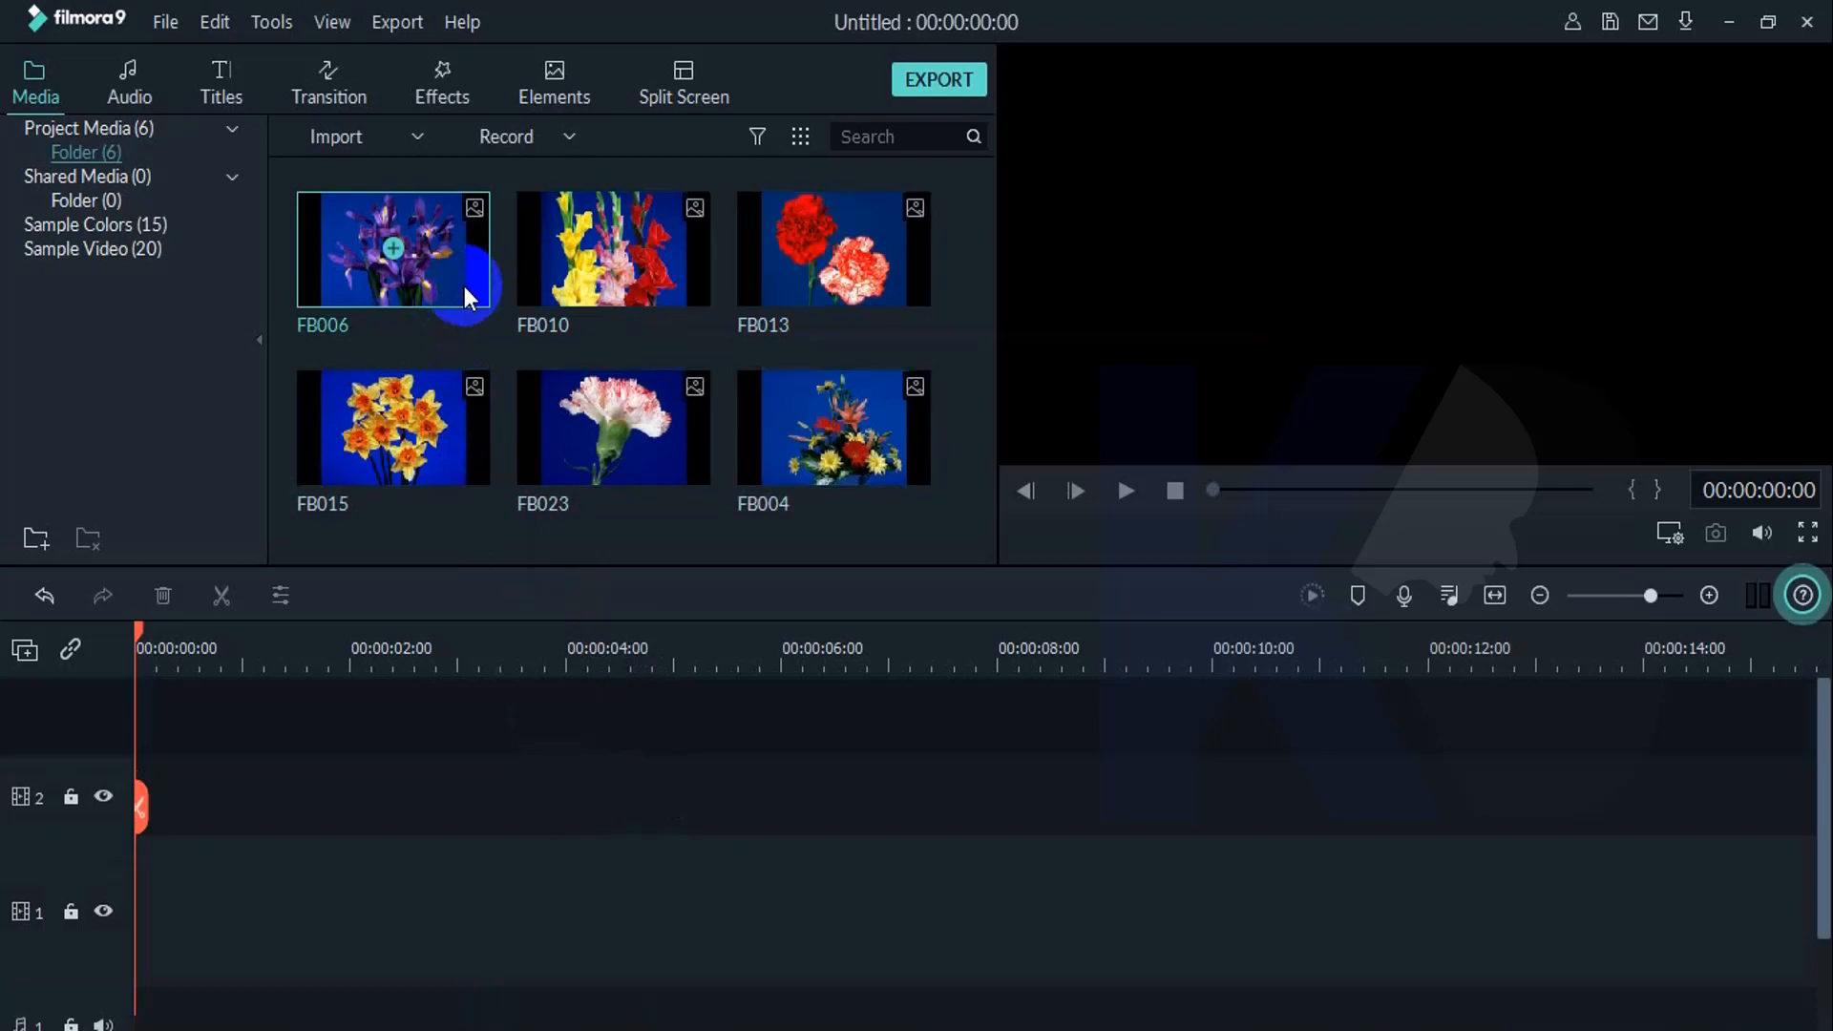
key(ctrl+a)
drag(467, 283, 141, 892)
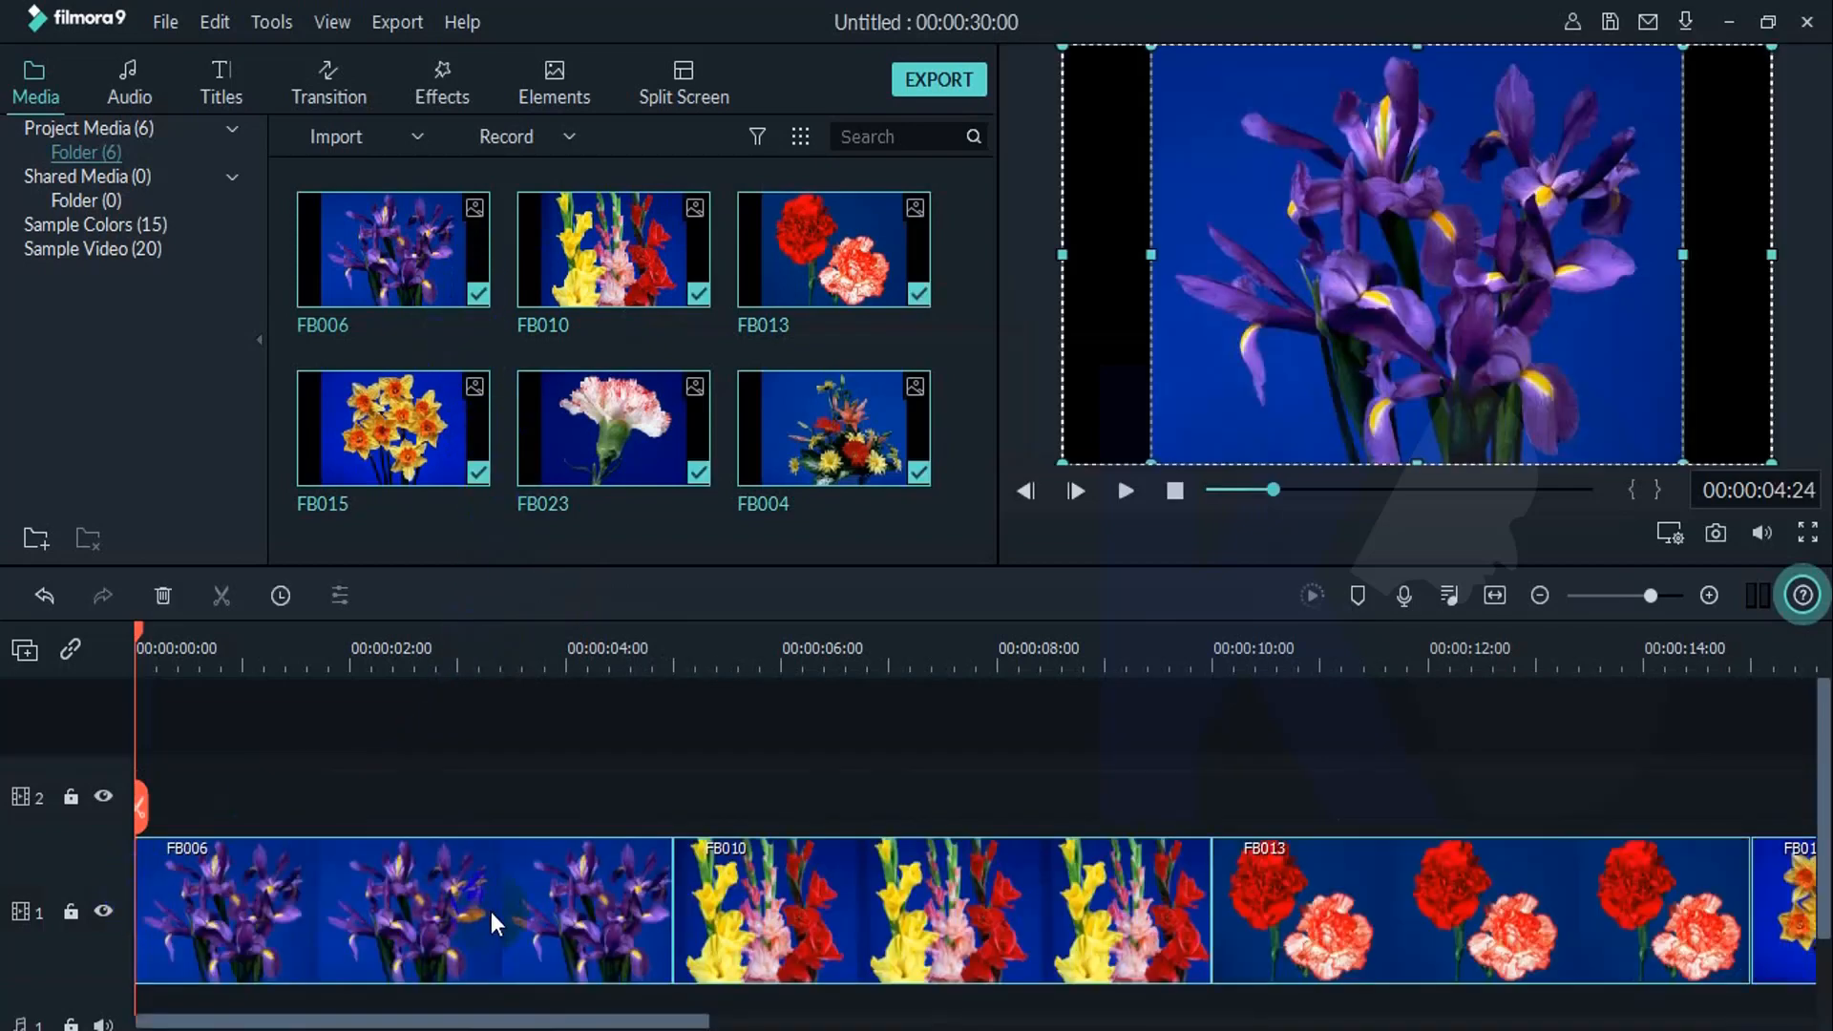
click(1495, 597)
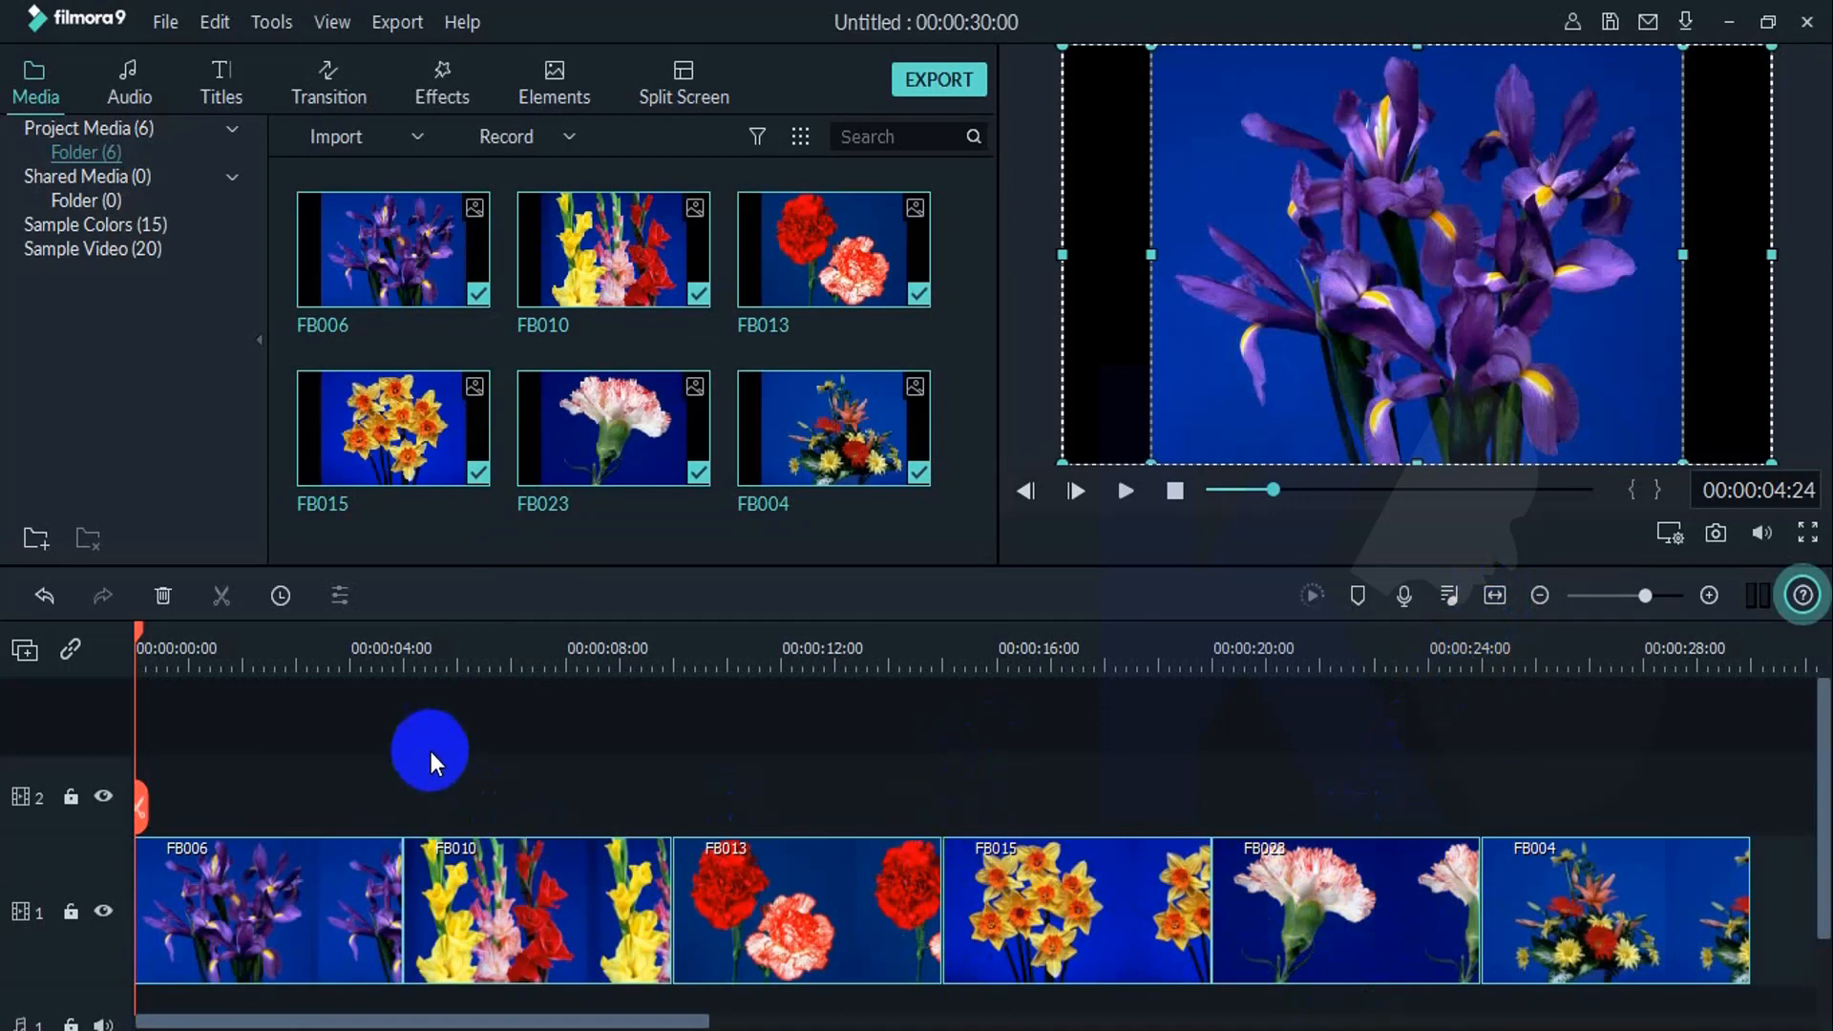
Step: Preview each of the six image clips in order by moving the playhead through the timeline from FB006 to FB004
click(306, 638)
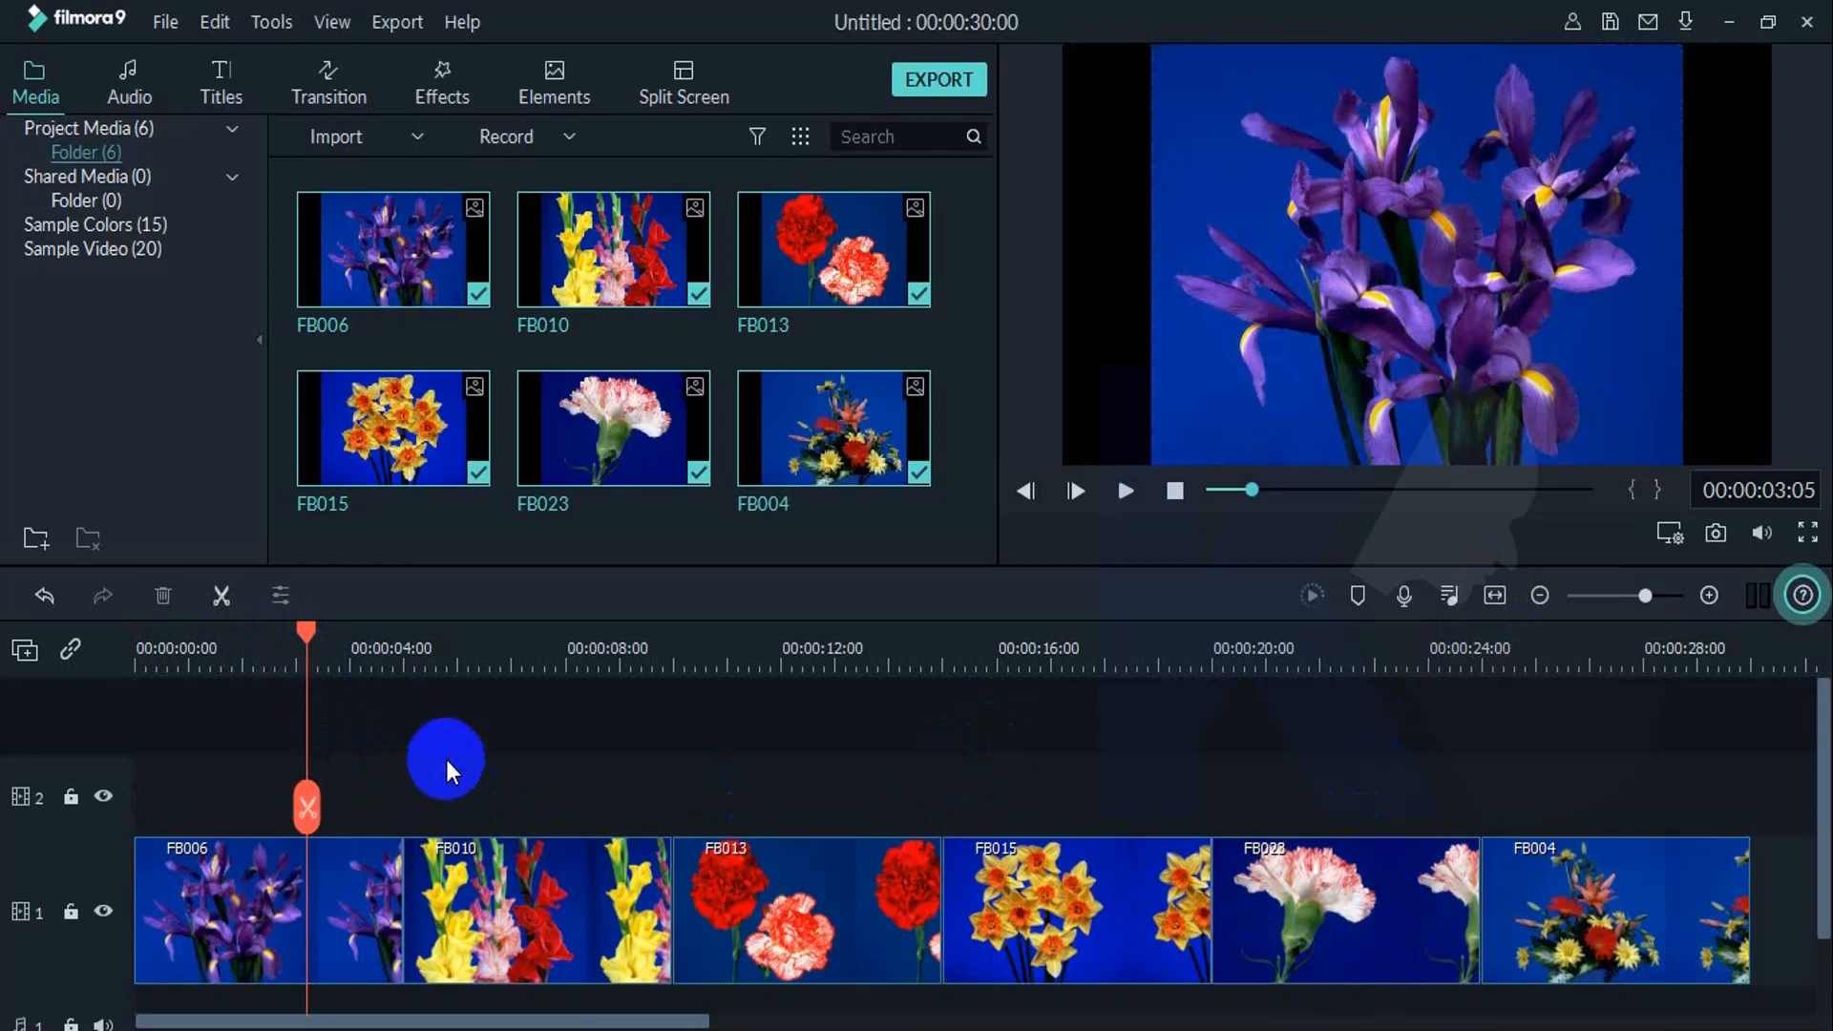
click(319, 895)
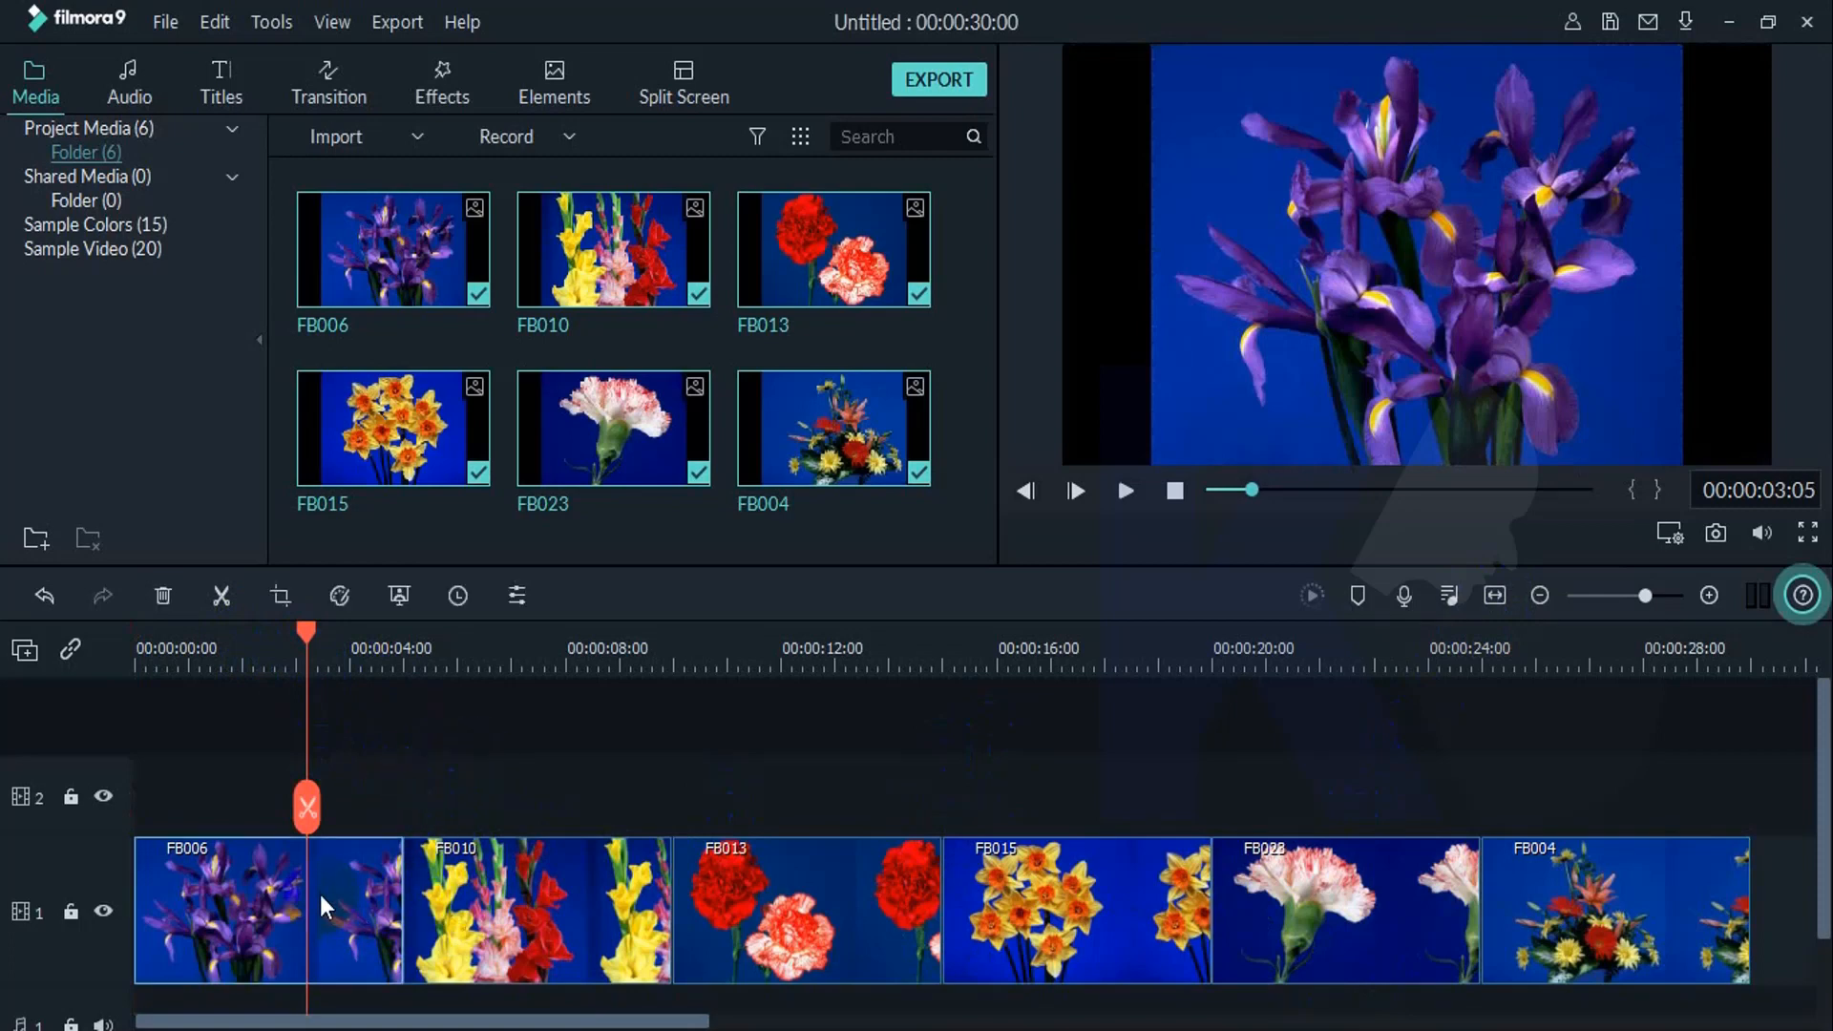
click(518, 886)
click(545, 658)
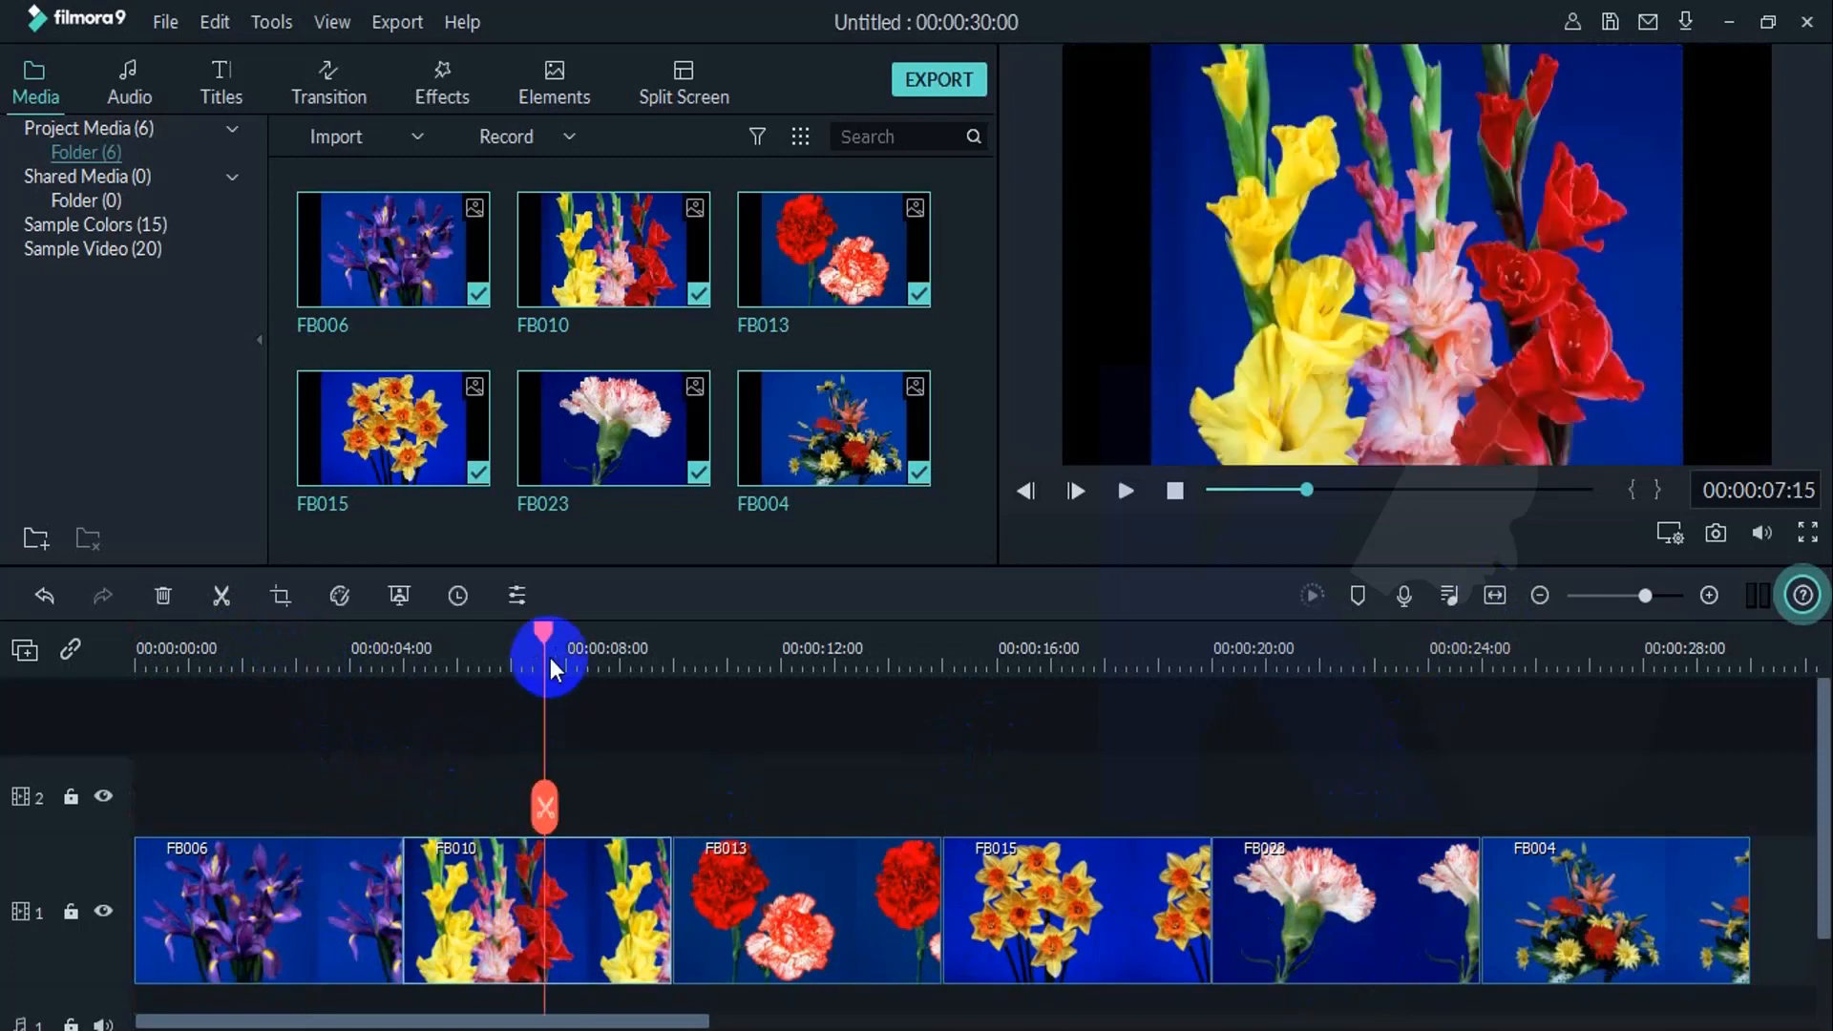
click(783, 653)
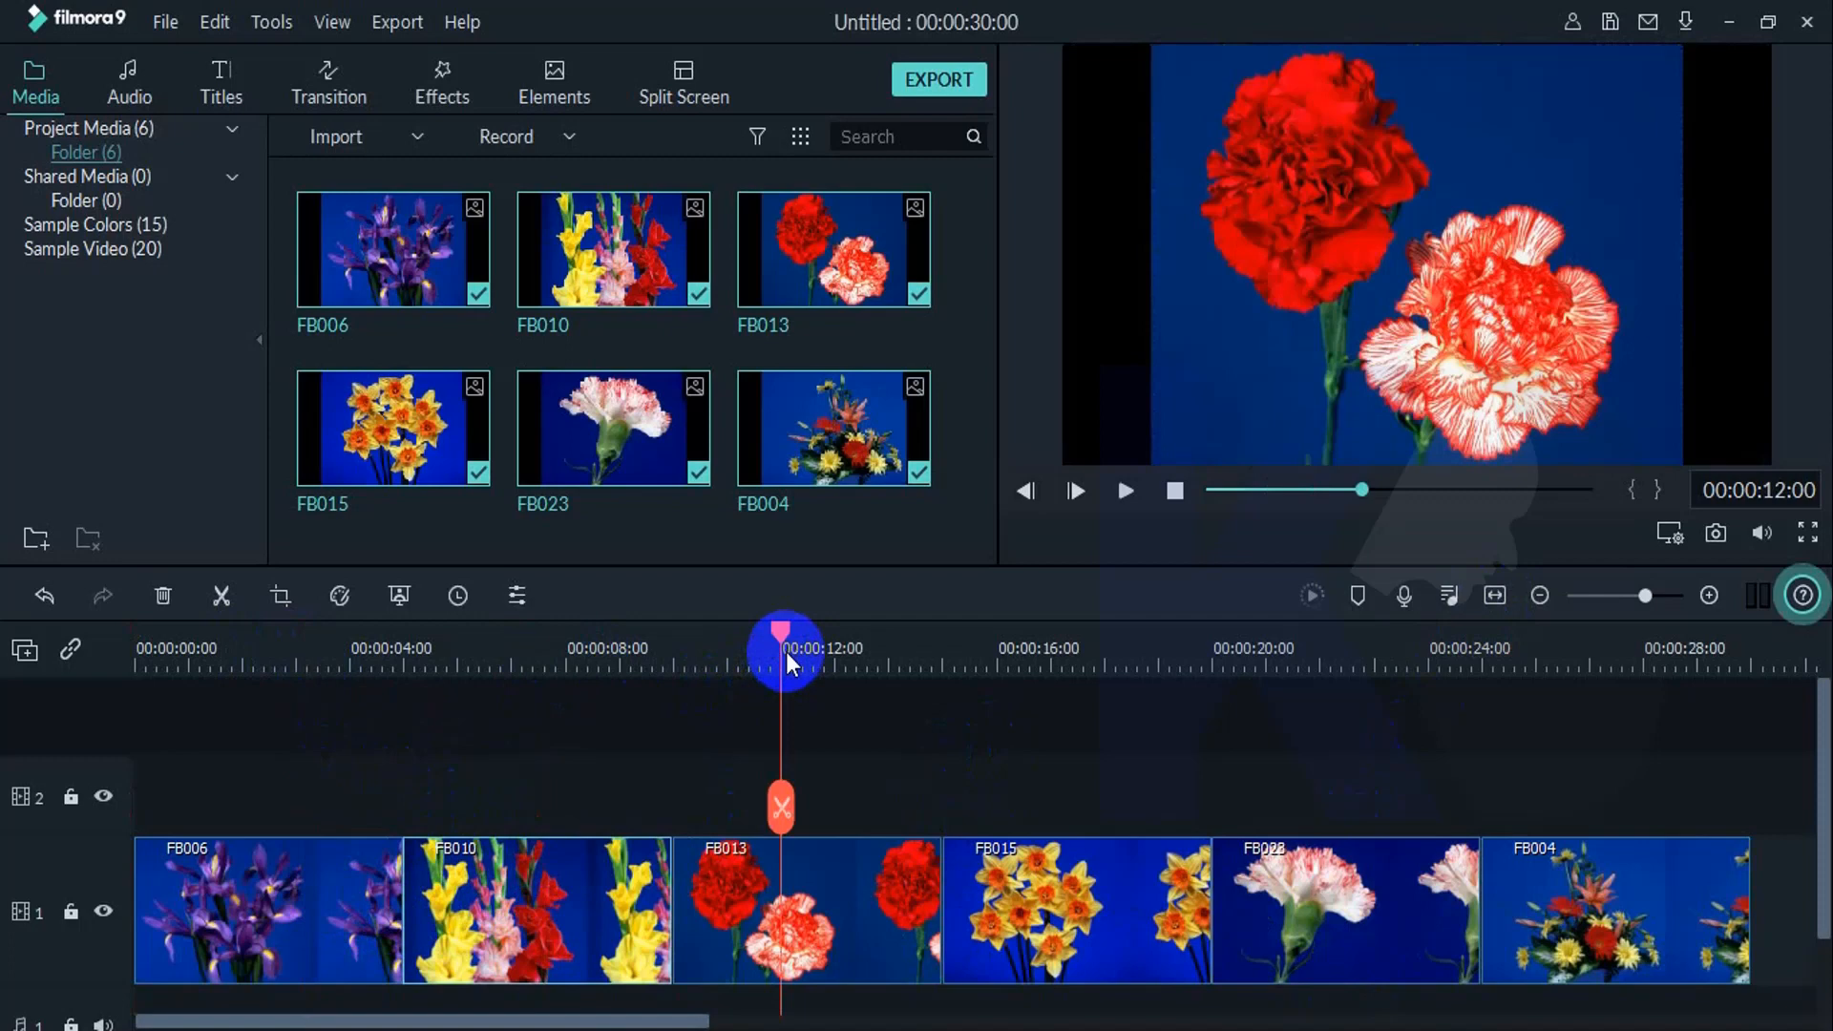
click(1110, 642)
click(1372, 660)
click(1616, 661)
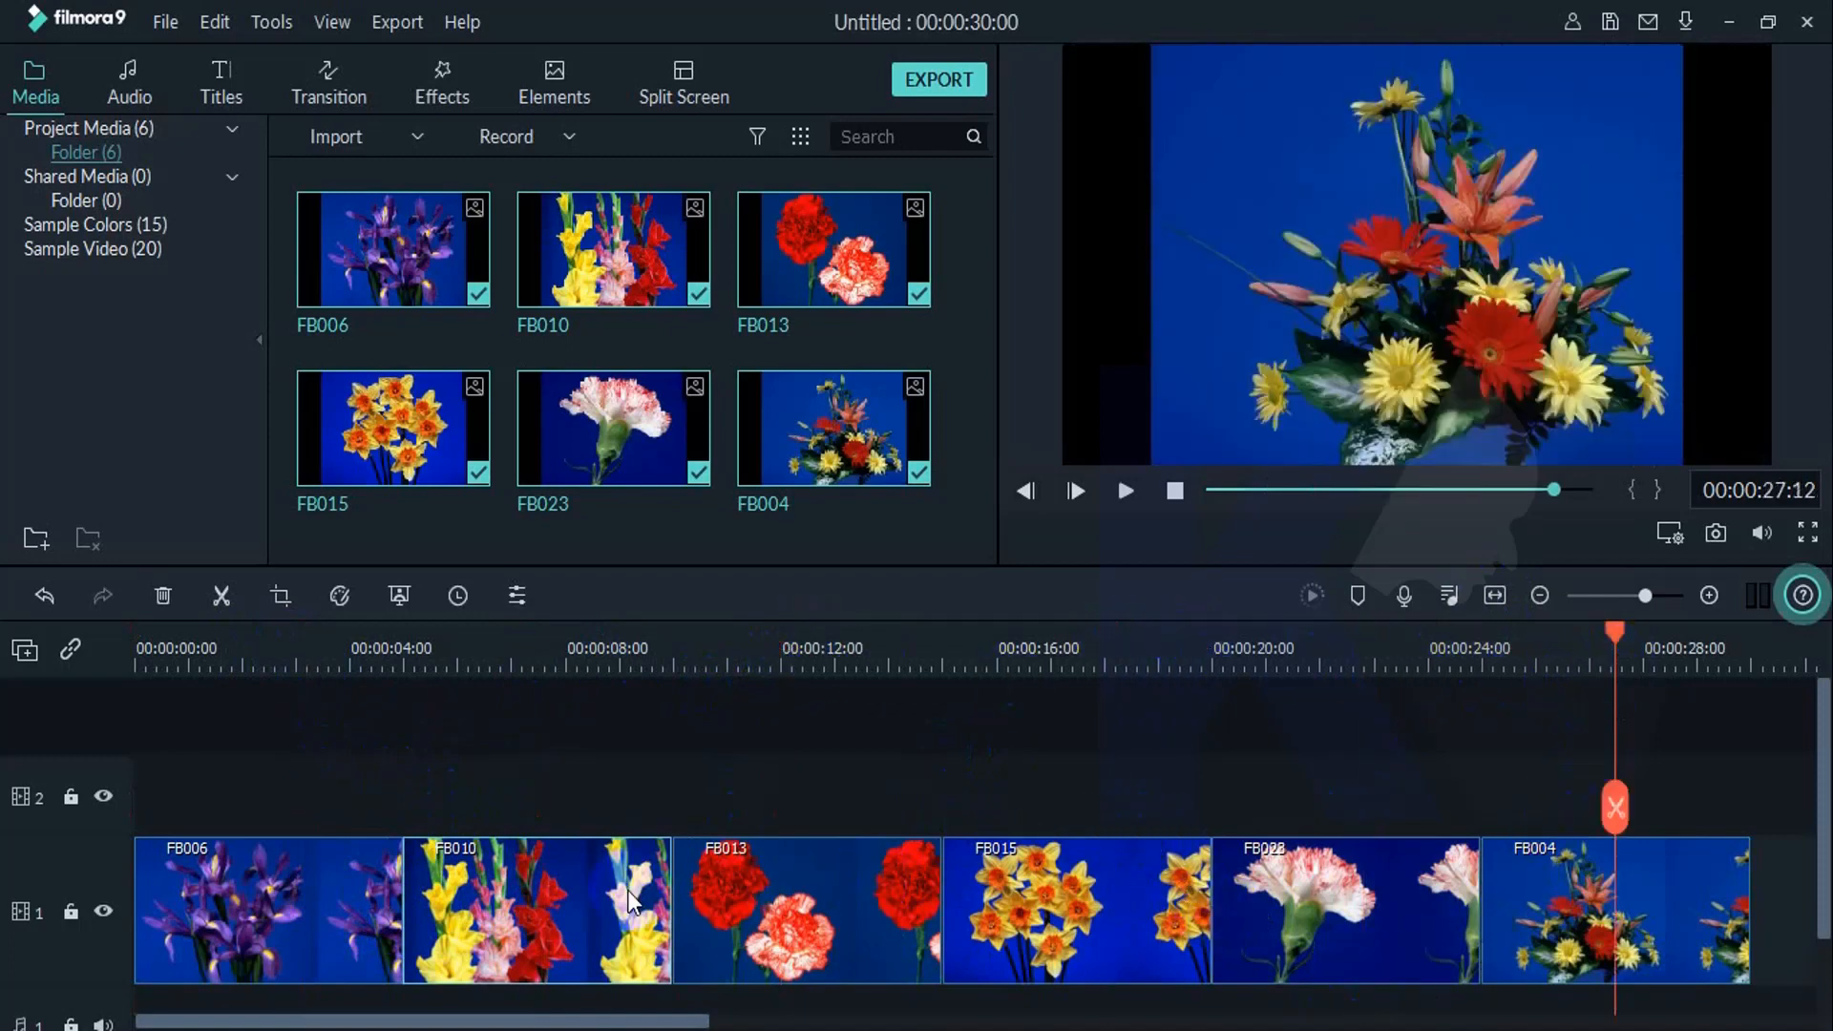
Step: Play the cut from the FB006 clip to FB010, and return the playhead to 00:00:04:05, just before the cut
click(344, 649)
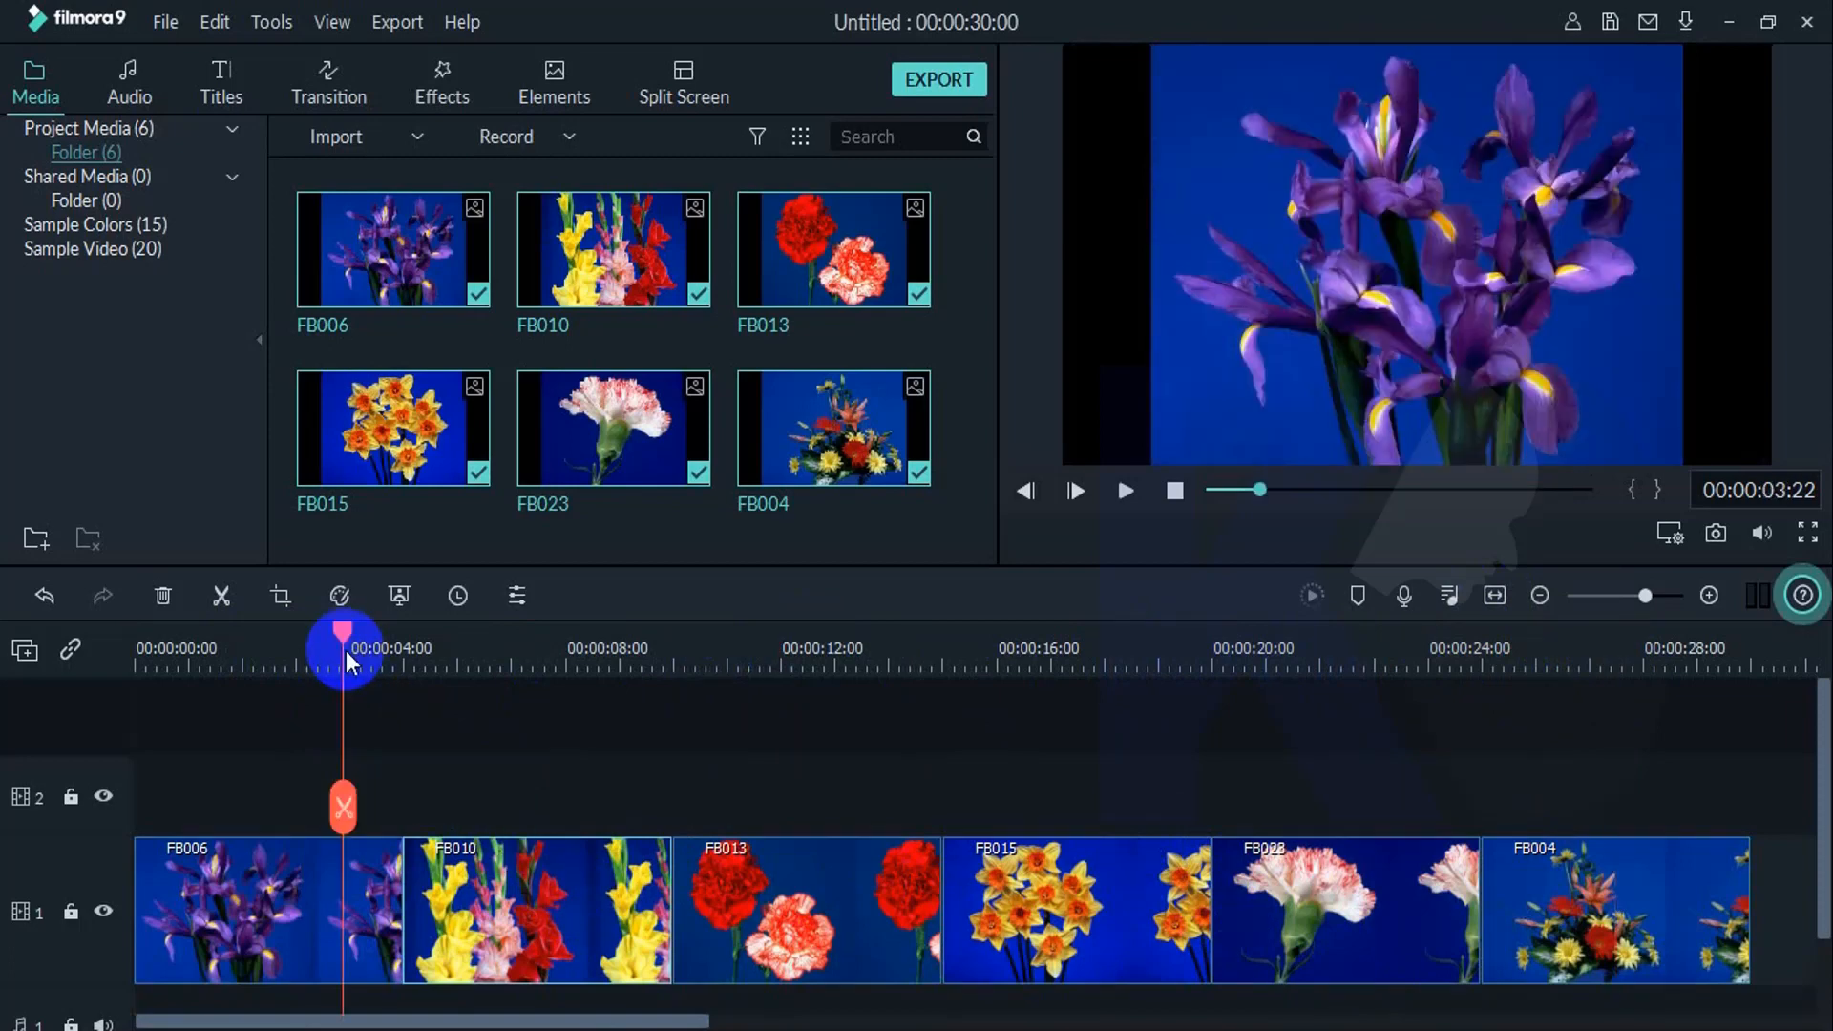
key(space)
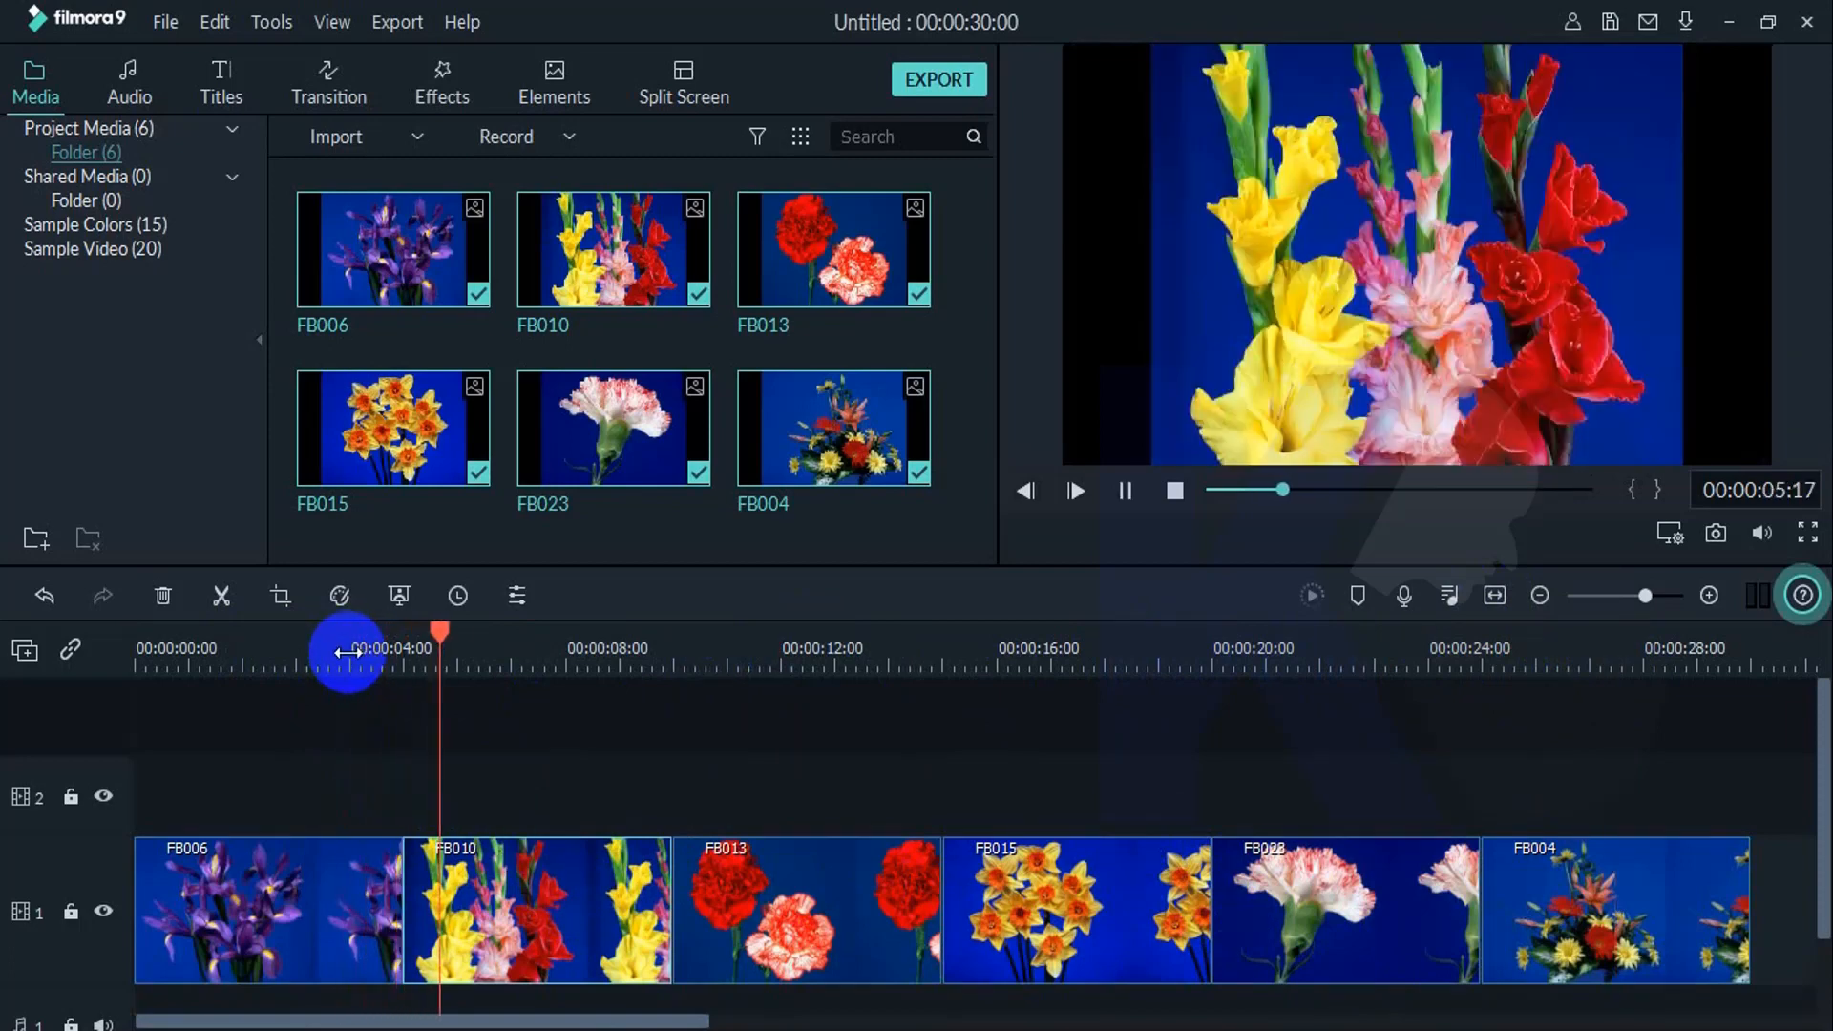
key(space)
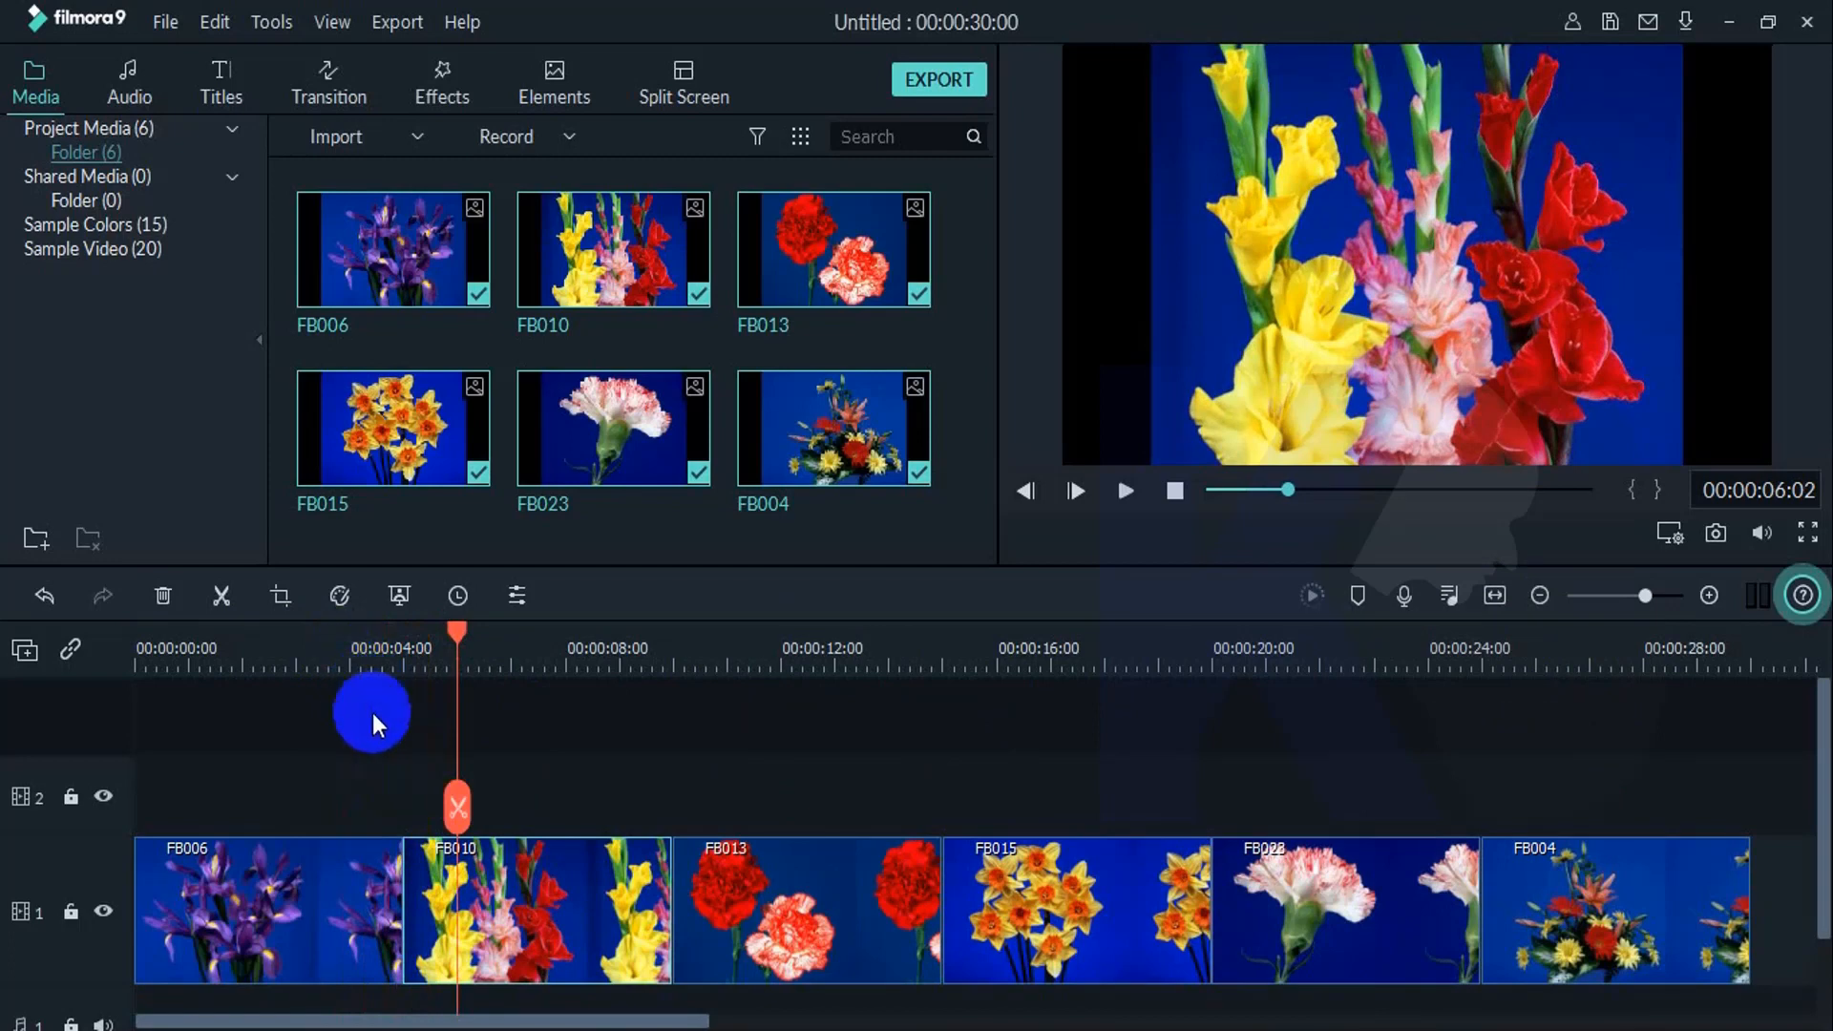
click(360, 647)
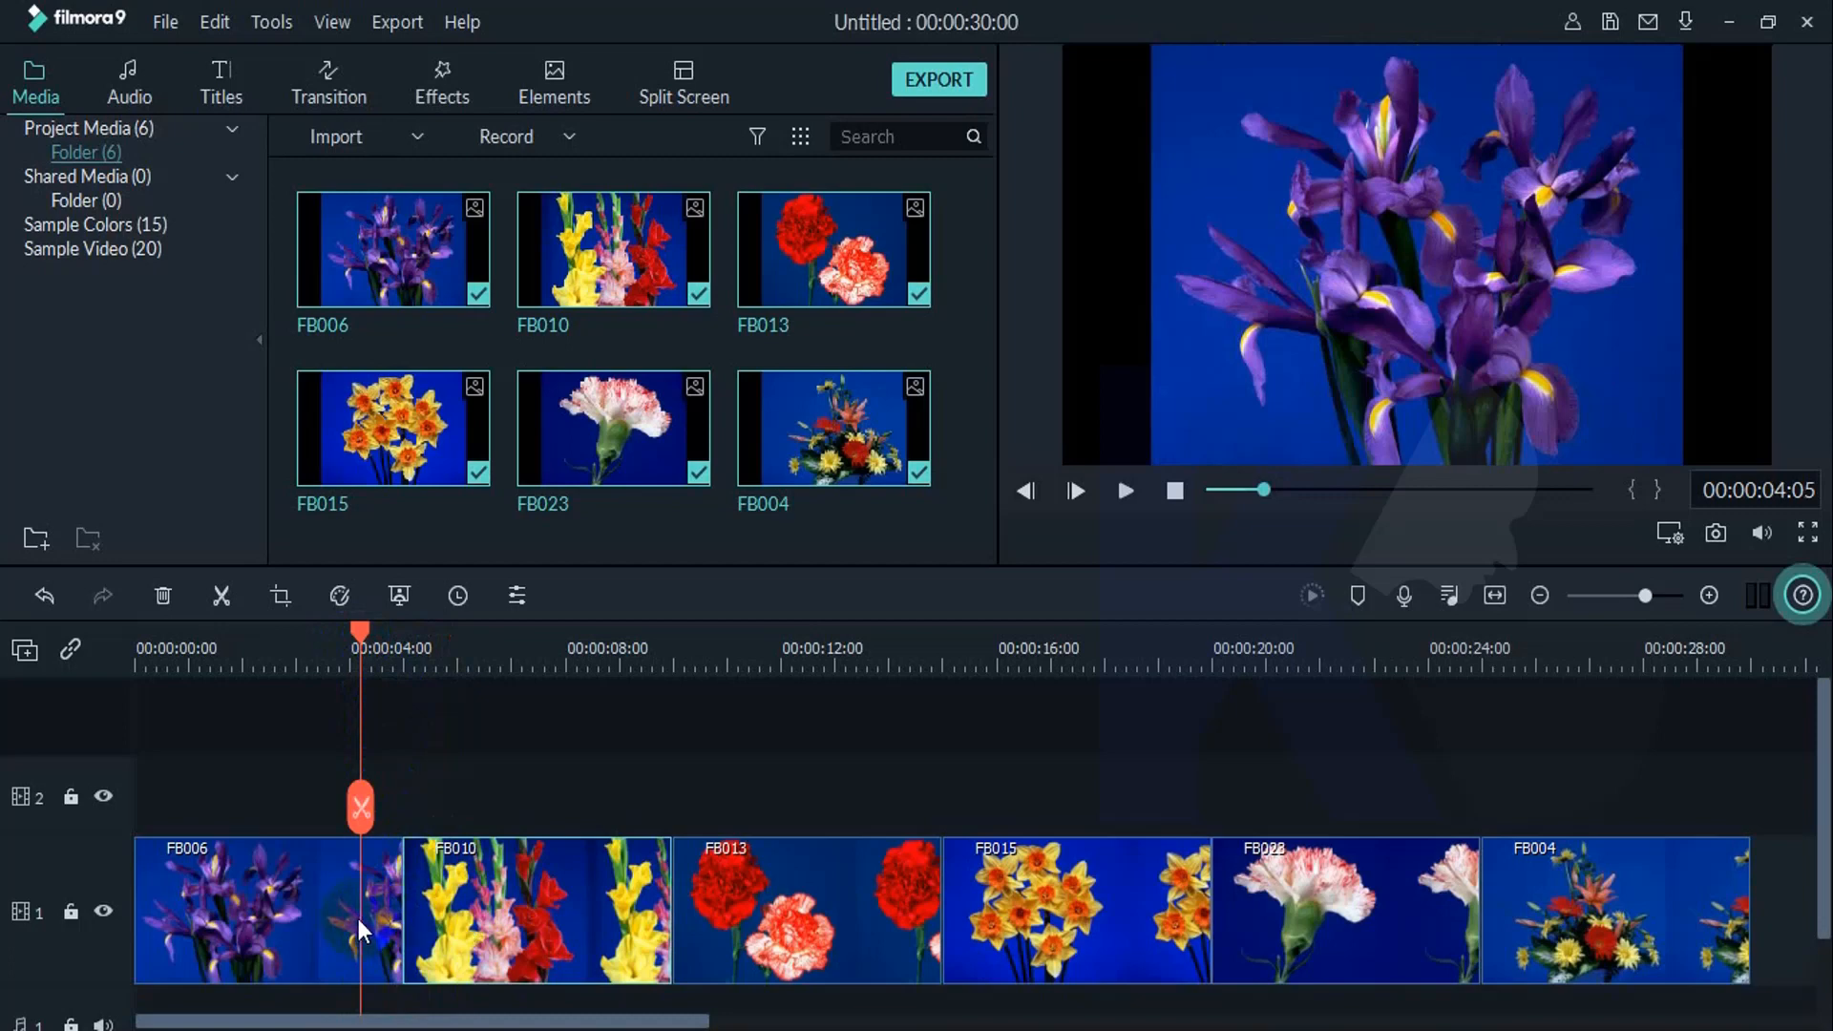
click(546, 941)
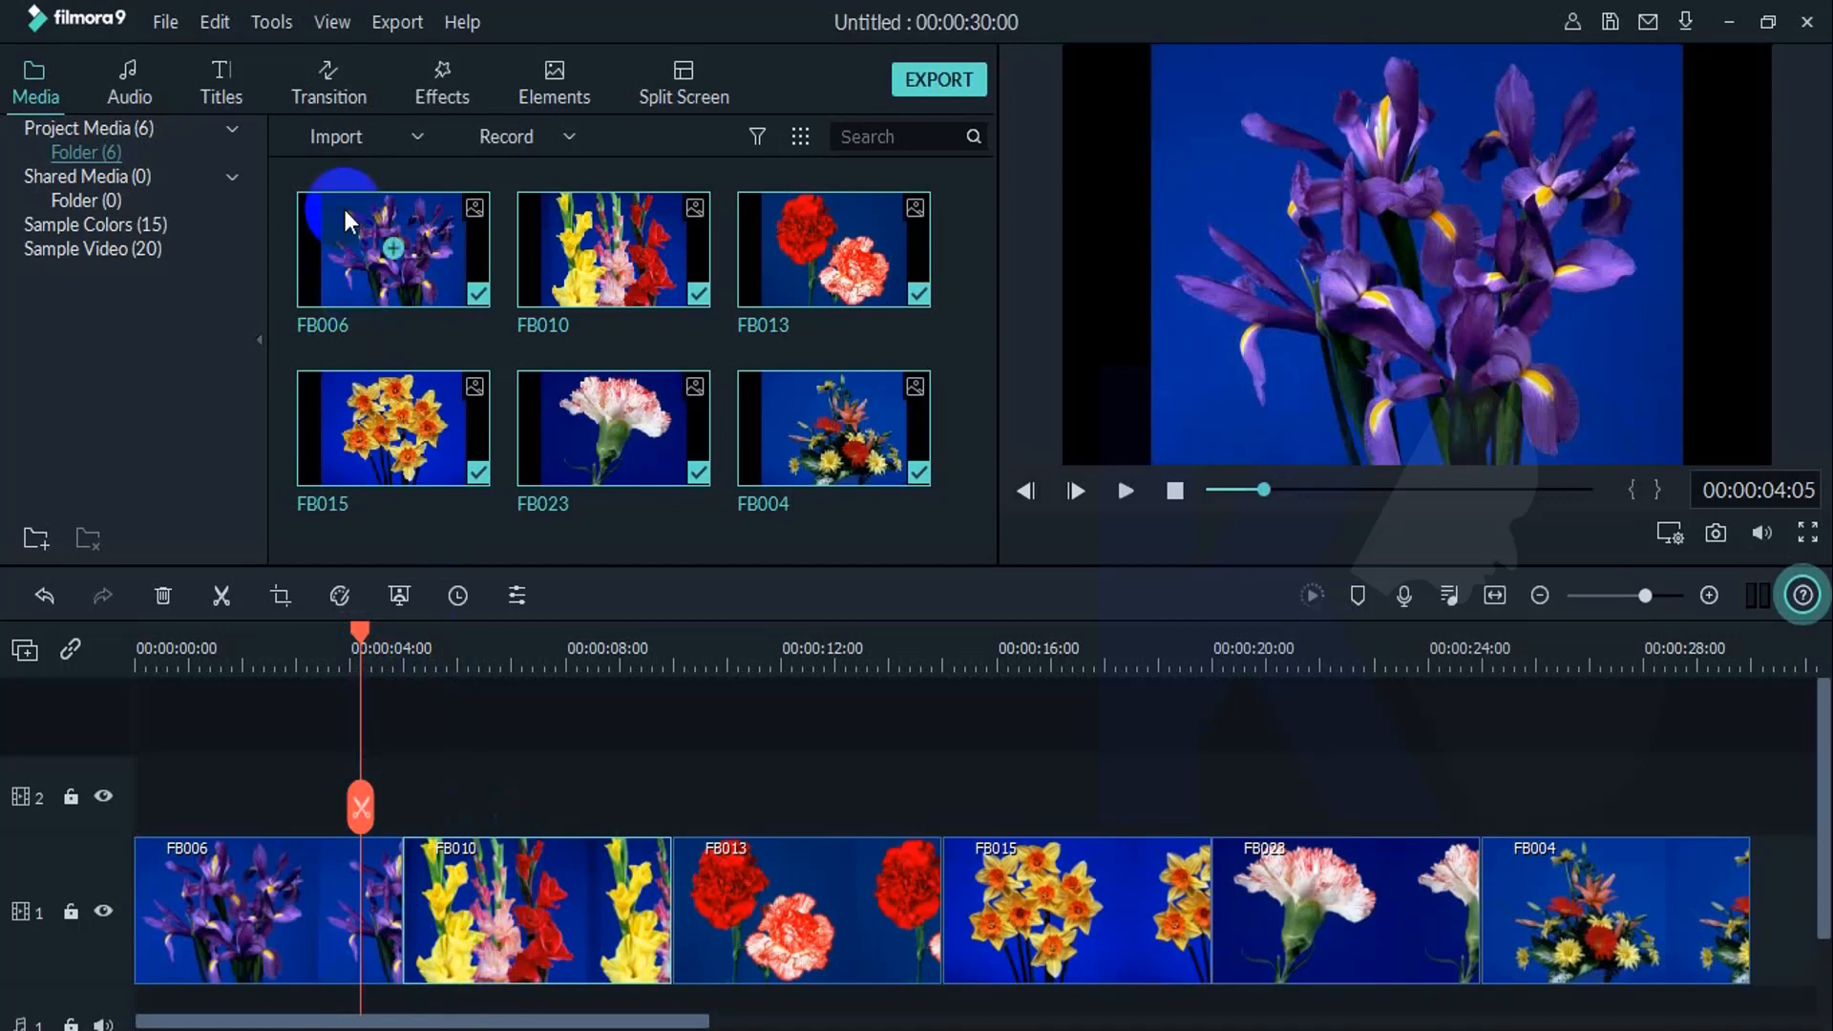
Step: Look through the transition library, including the Plain Shape and Linear designs, for transitions suited to the image clips
click(339, 98)
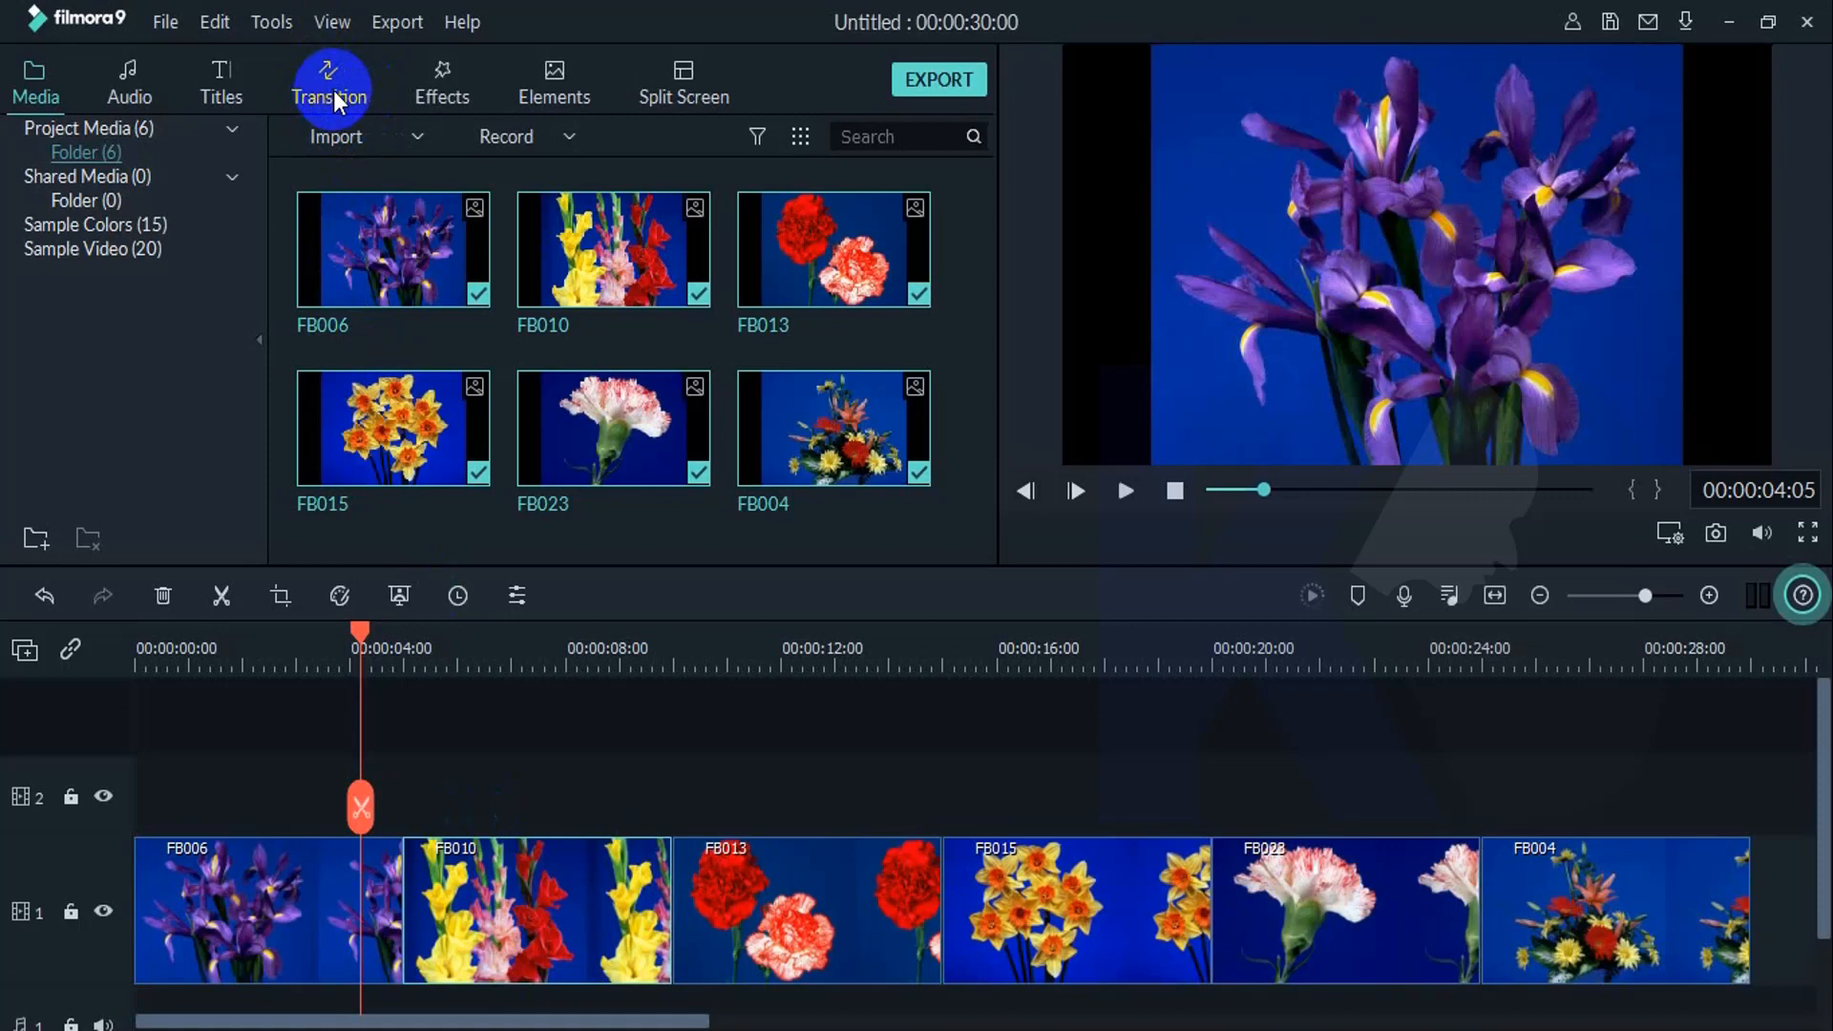
click(330, 80)
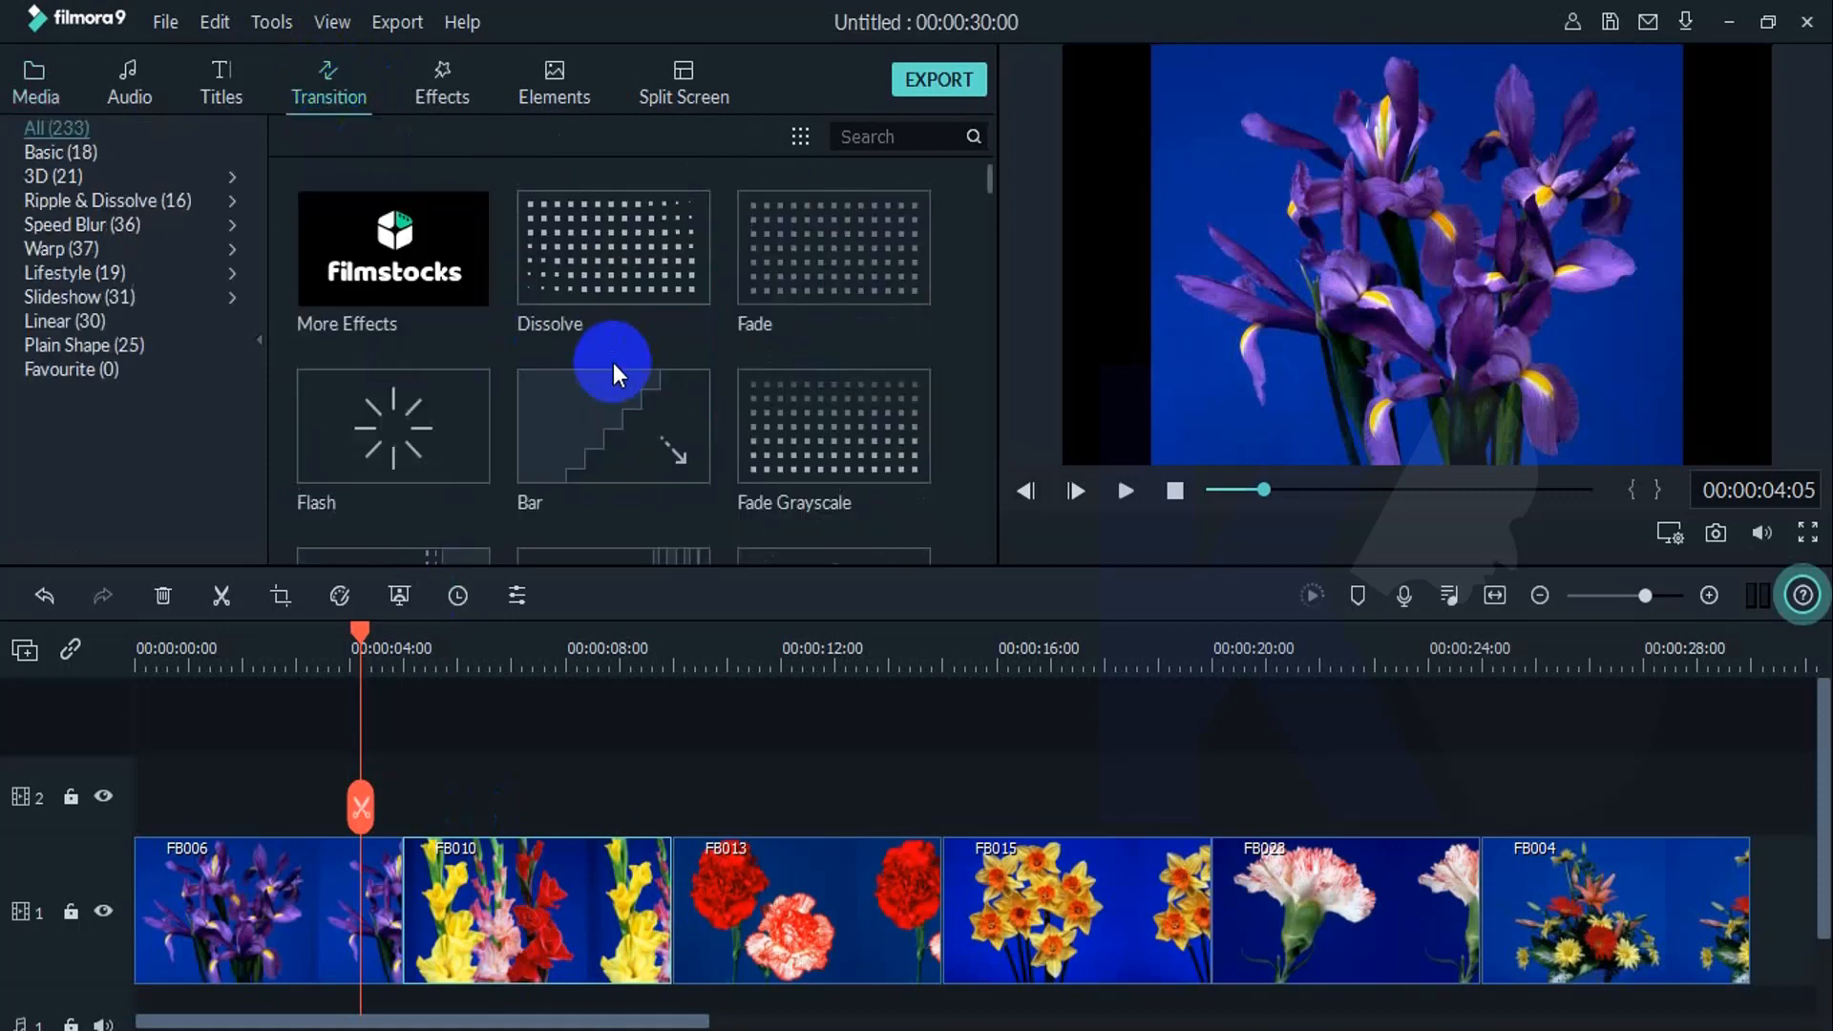
scroll(629, 382, down, 3)
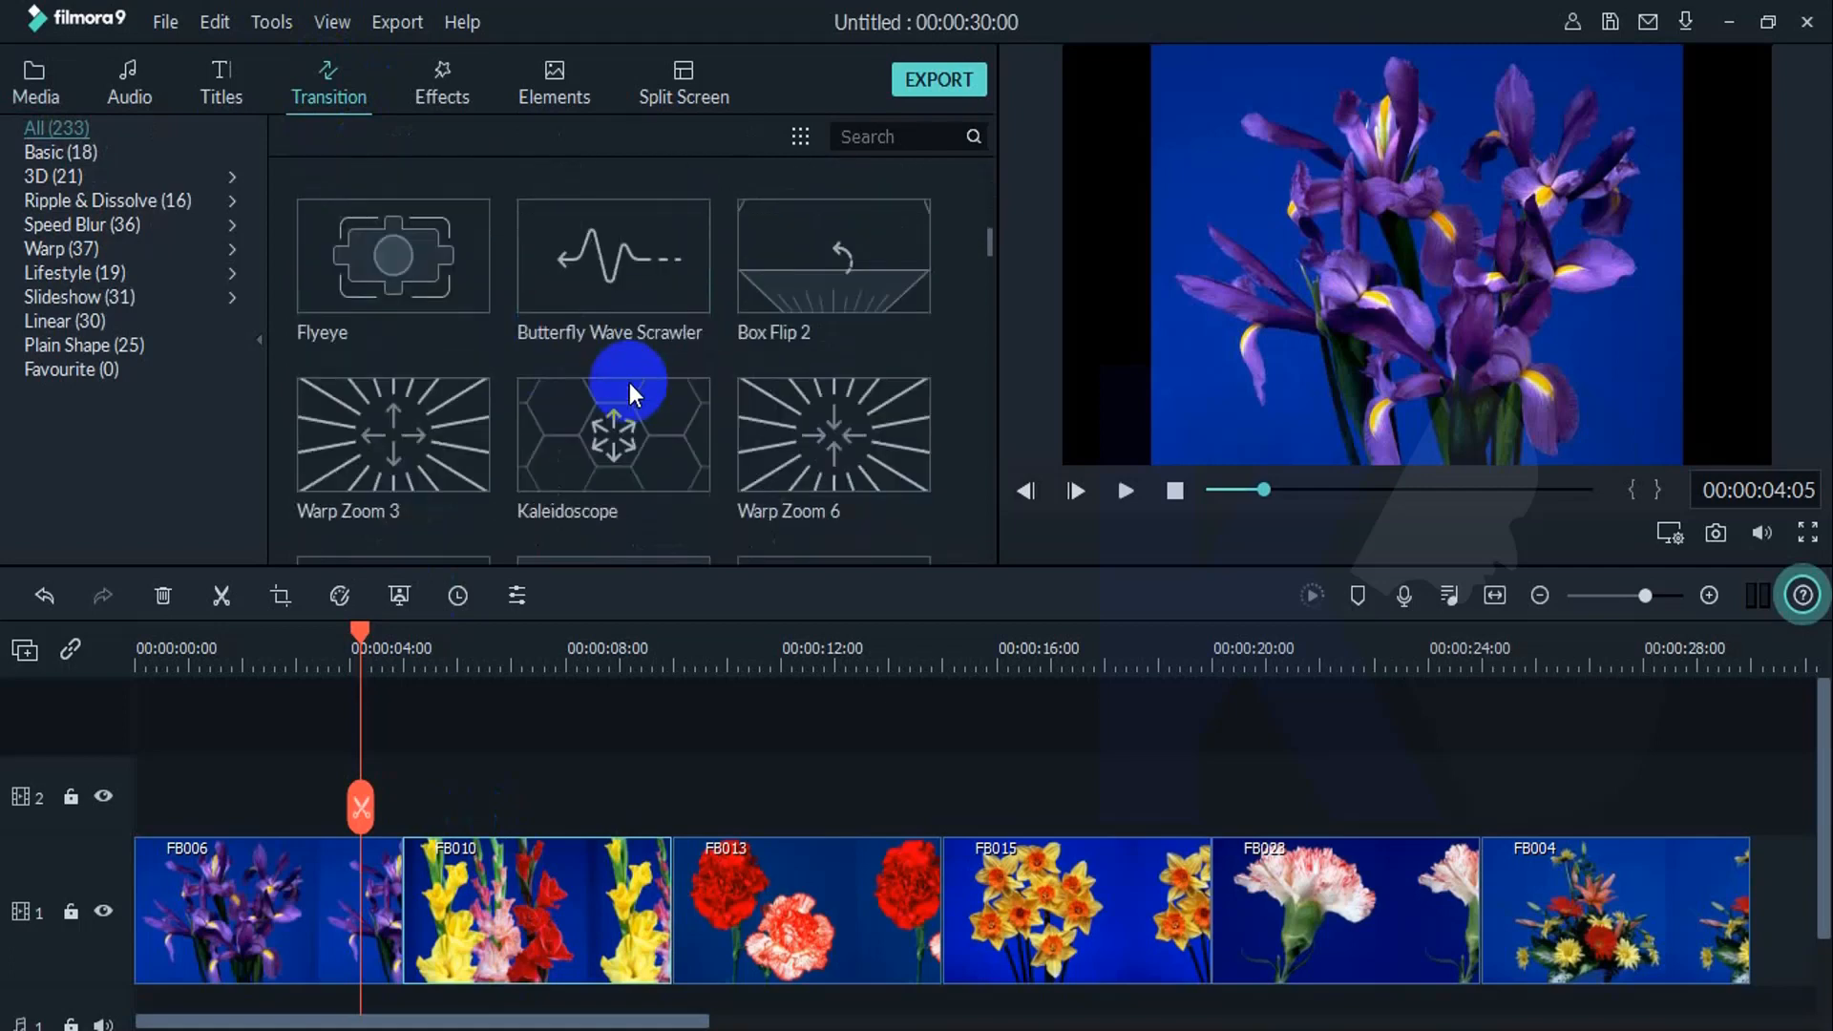
scroll(628, 382, down, 15)
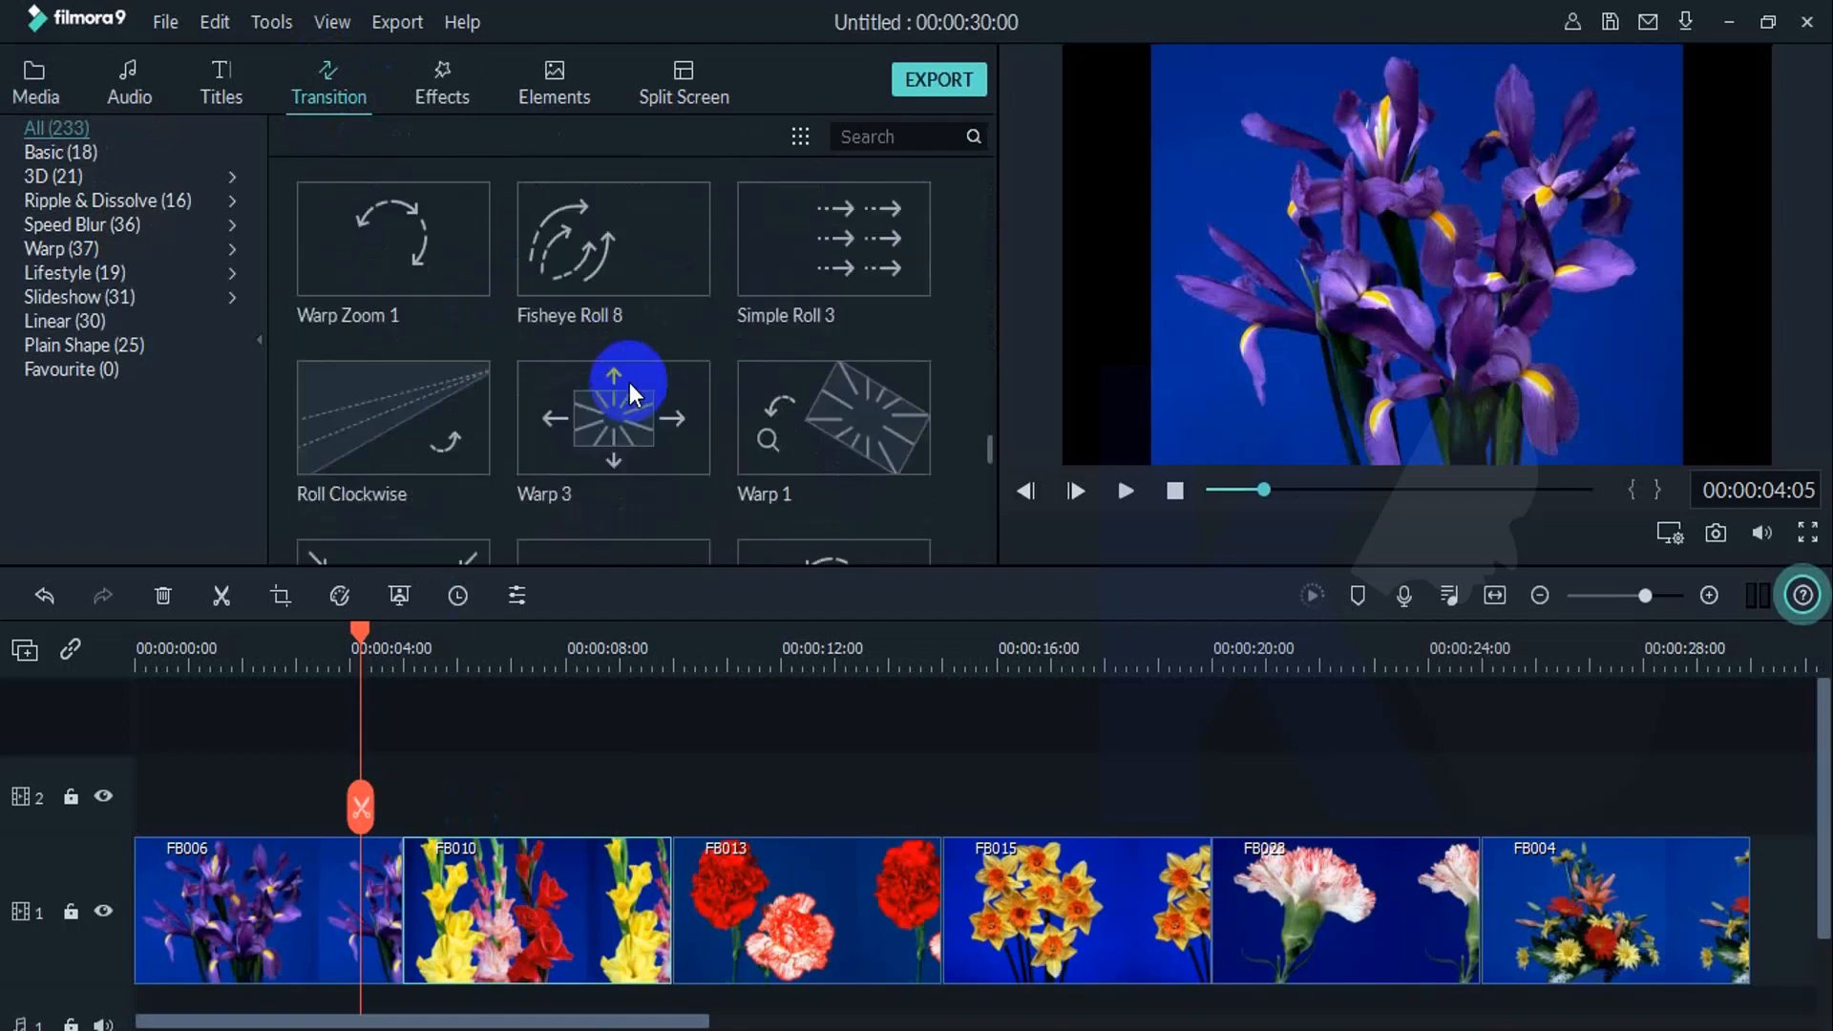
scroll(628, 381, down, 15)
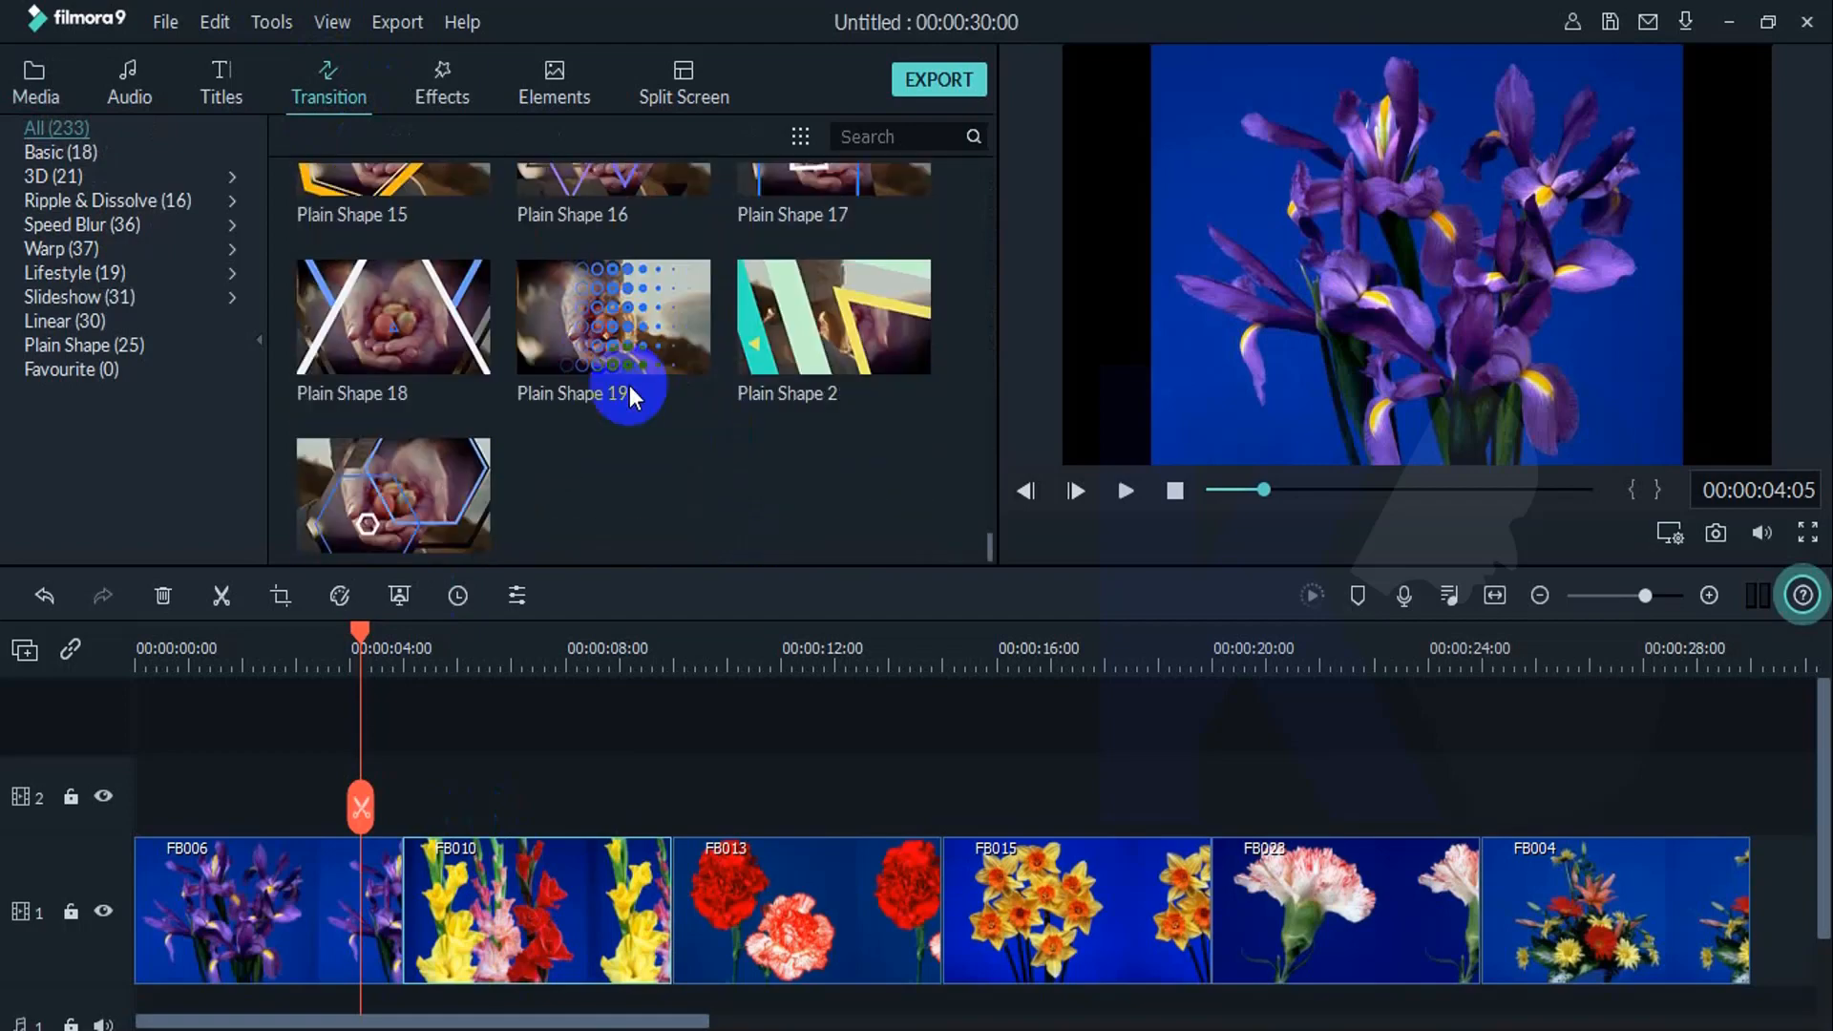
scroll(629, 385, down, 3)
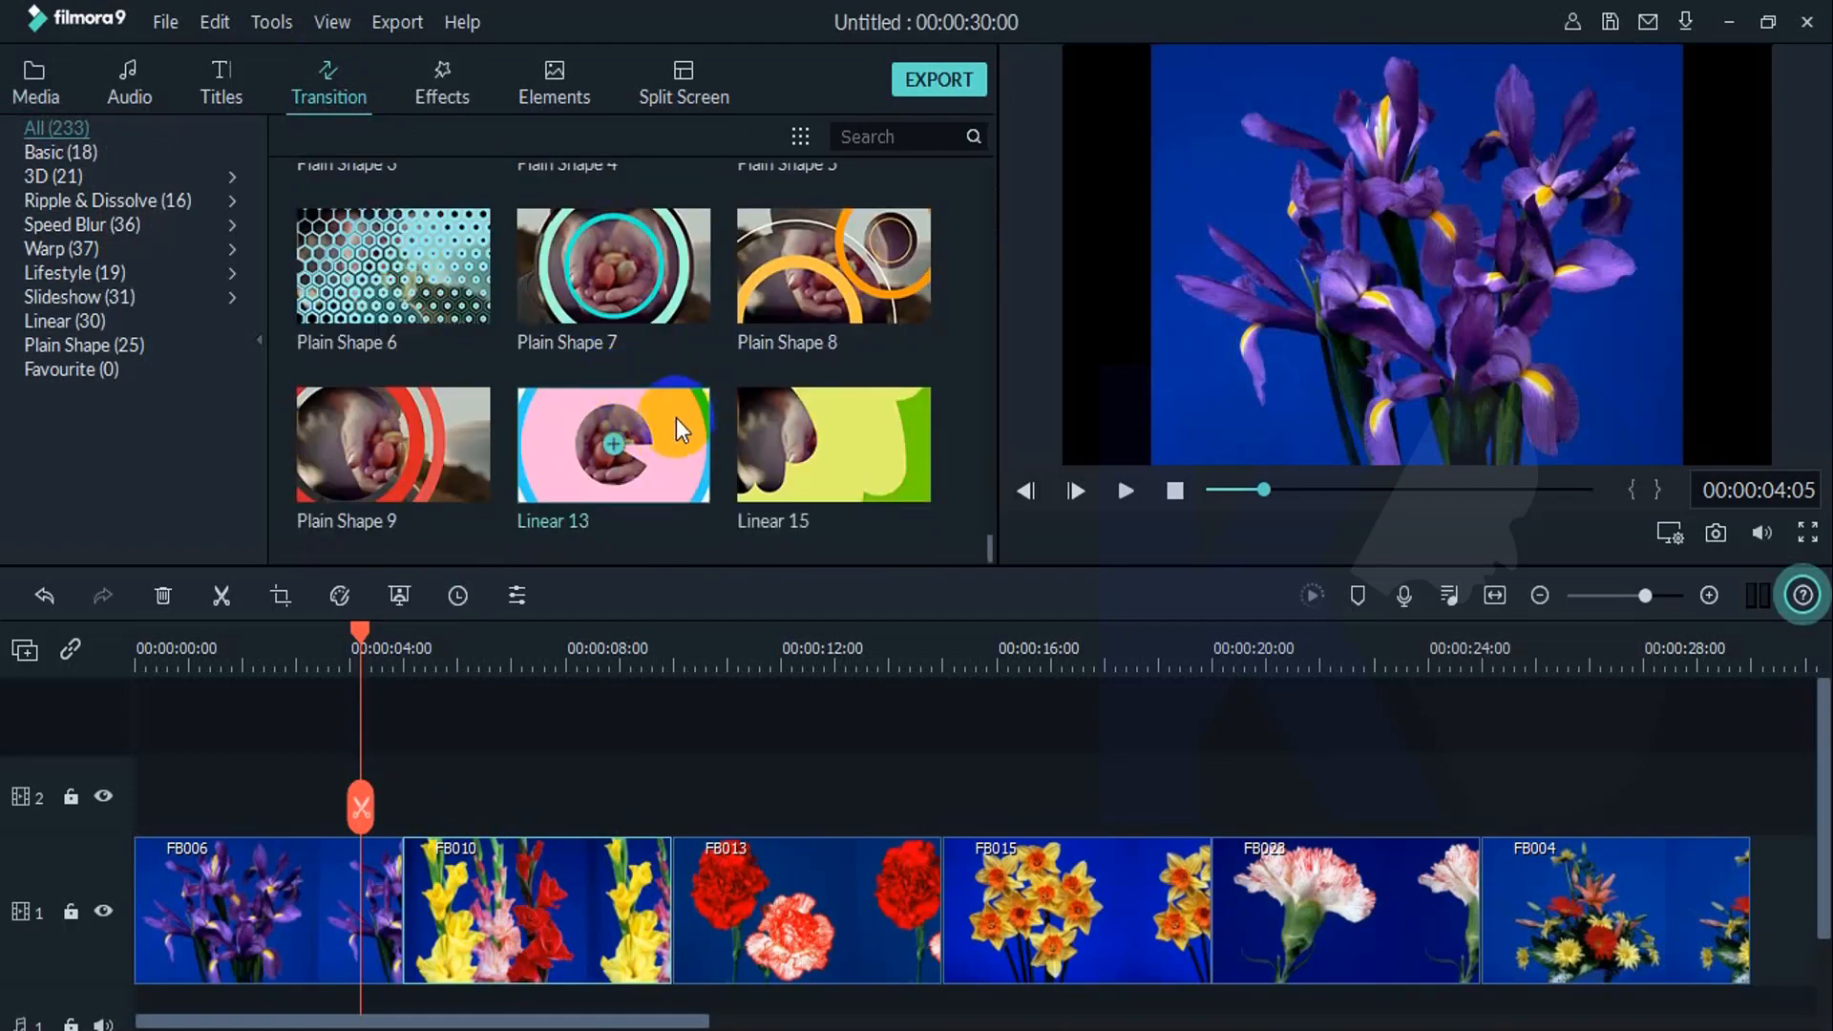
scroll(676, 418, up, 15)
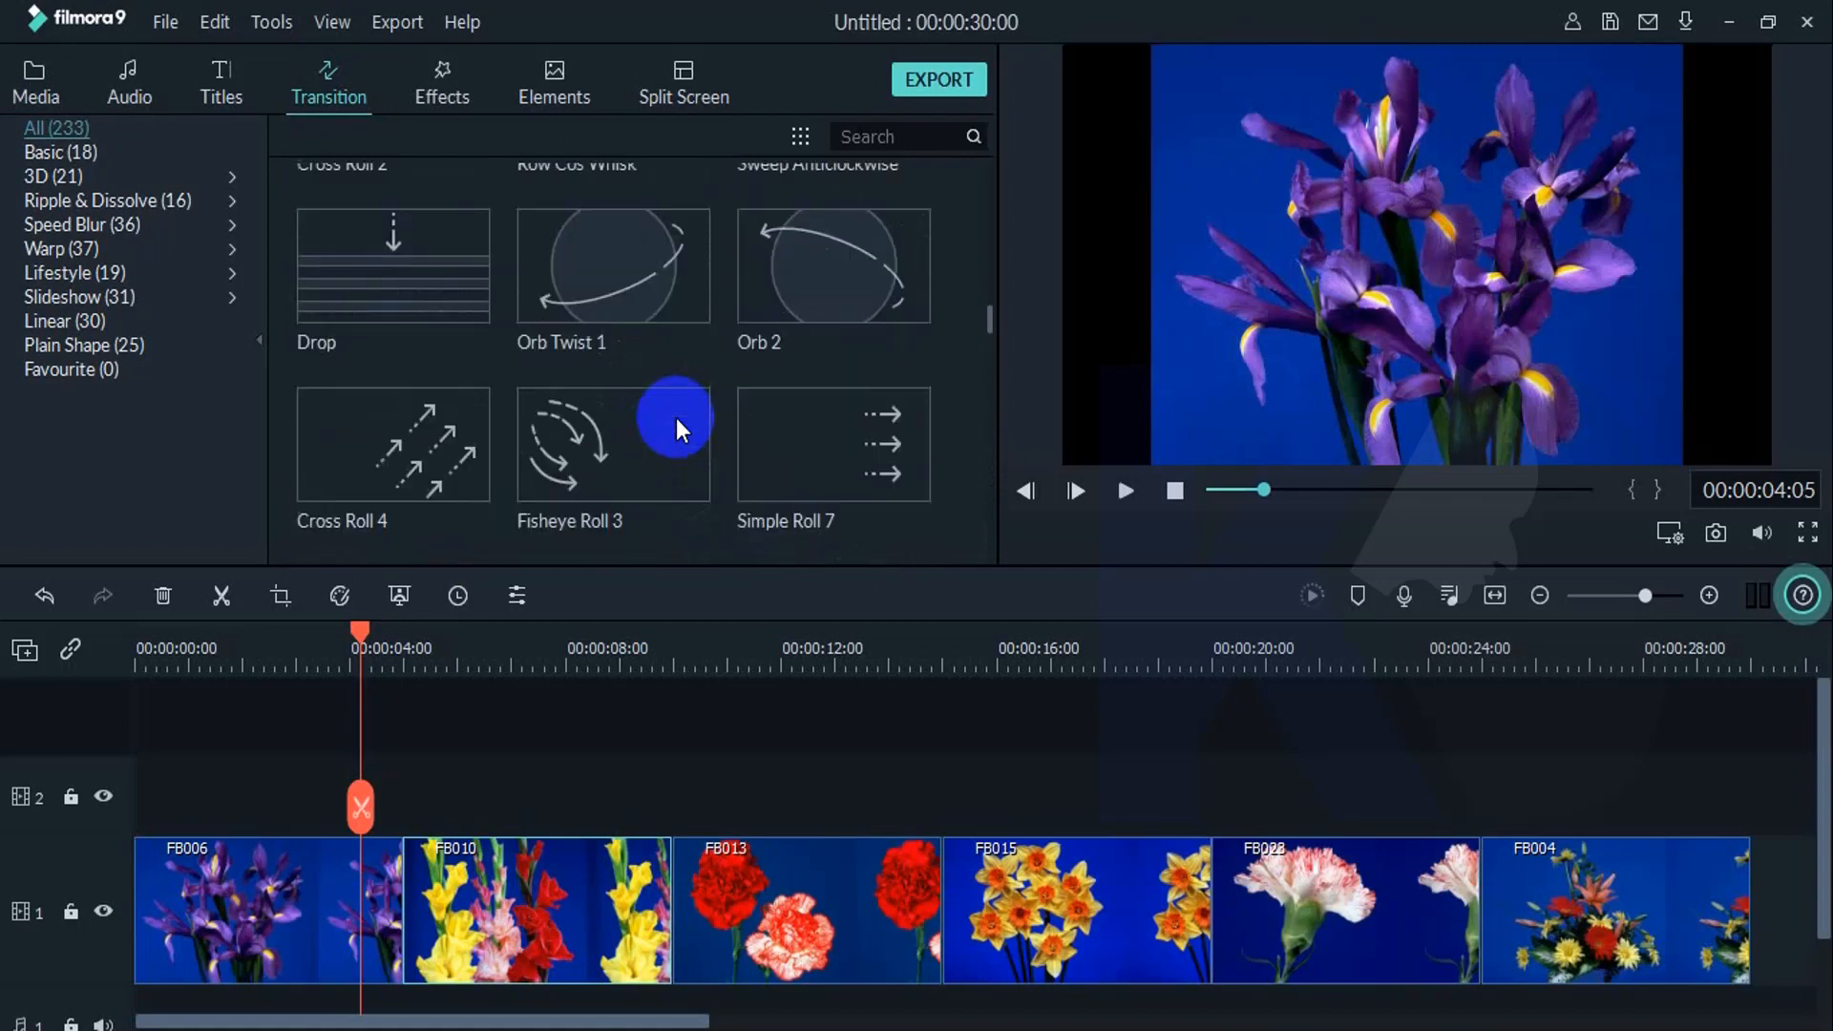
scroll(676, 418, up, 10)
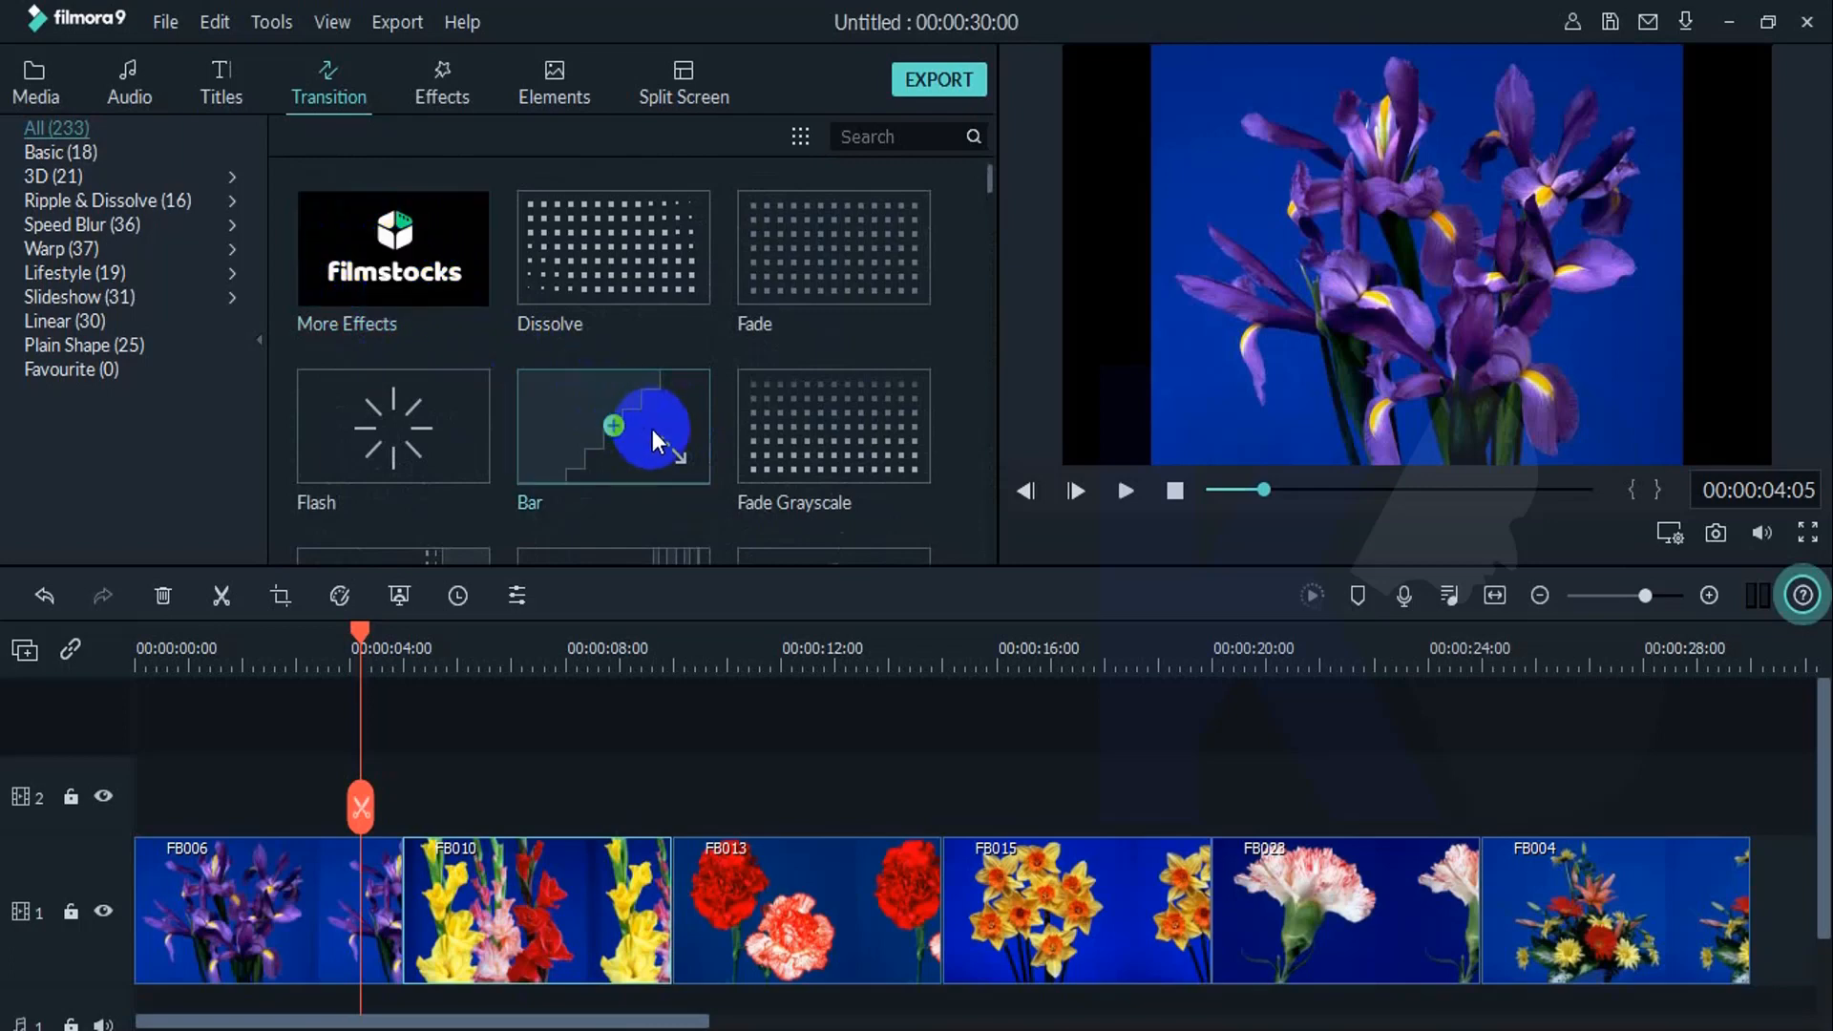
scroll(618, 415, down, 5)
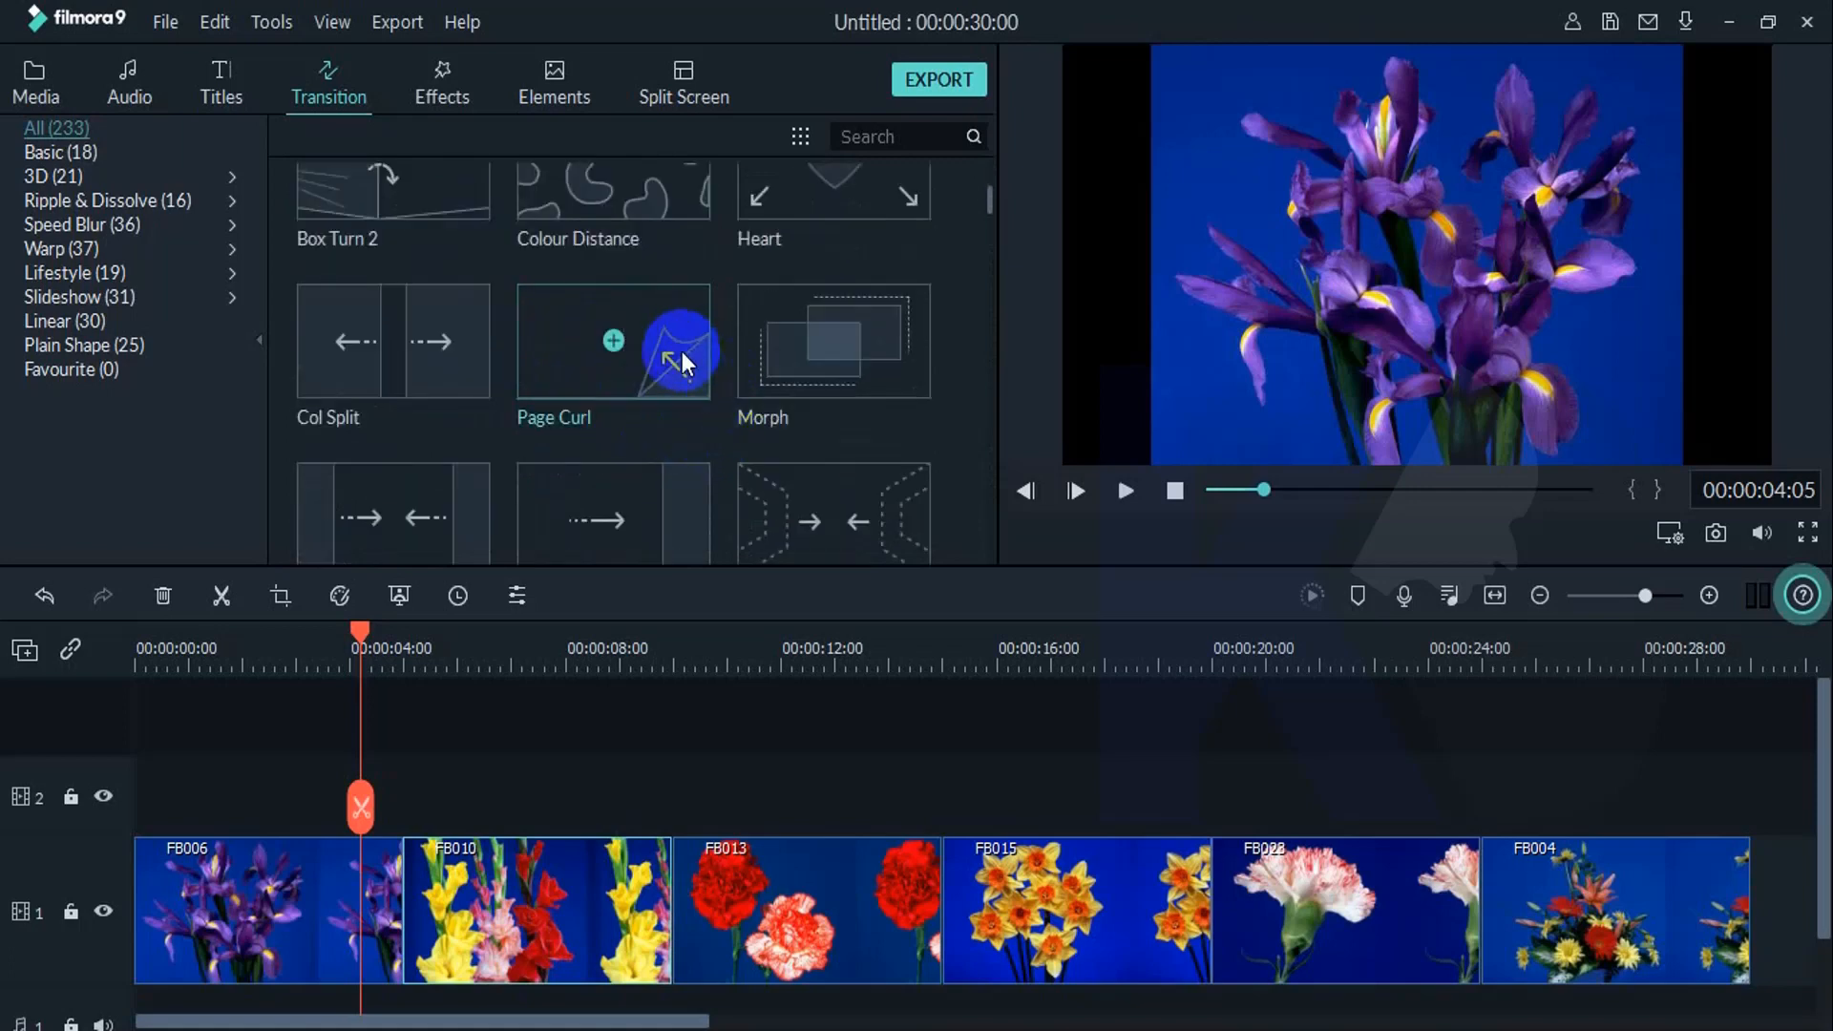
scroll(691, 490, down, 3)
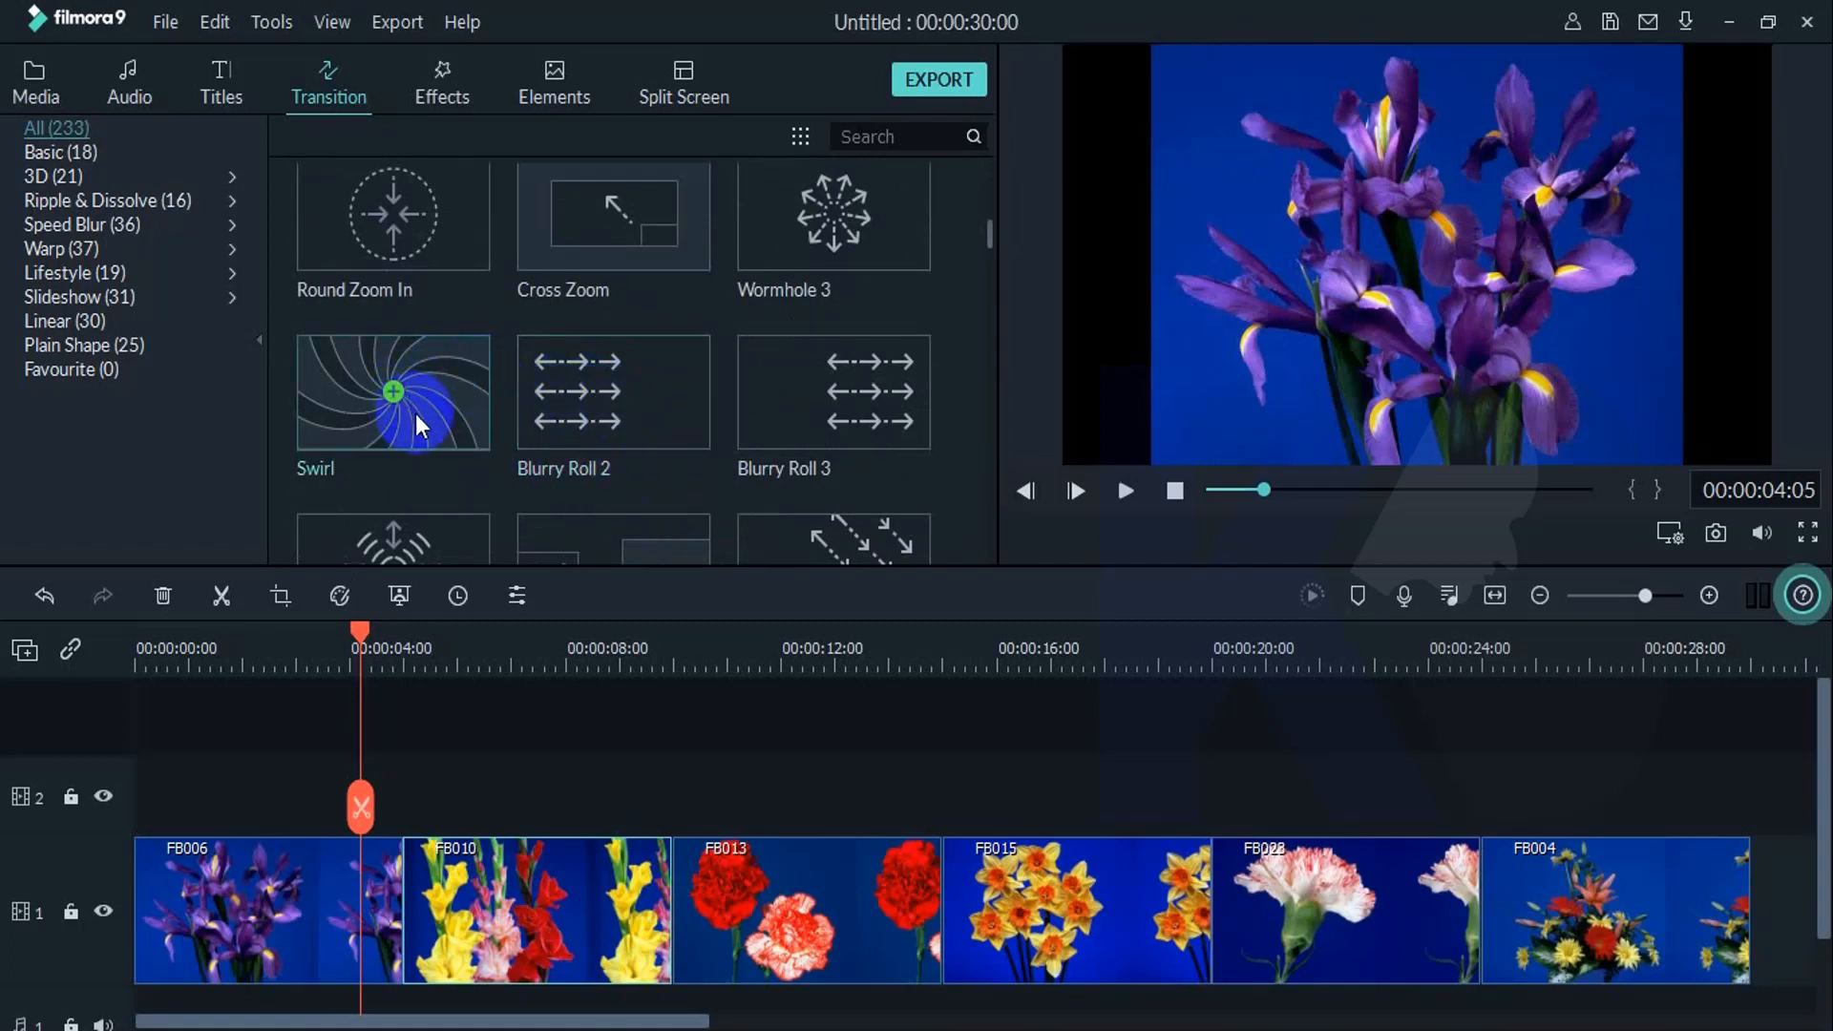
scroll(424, 418, down, 3)
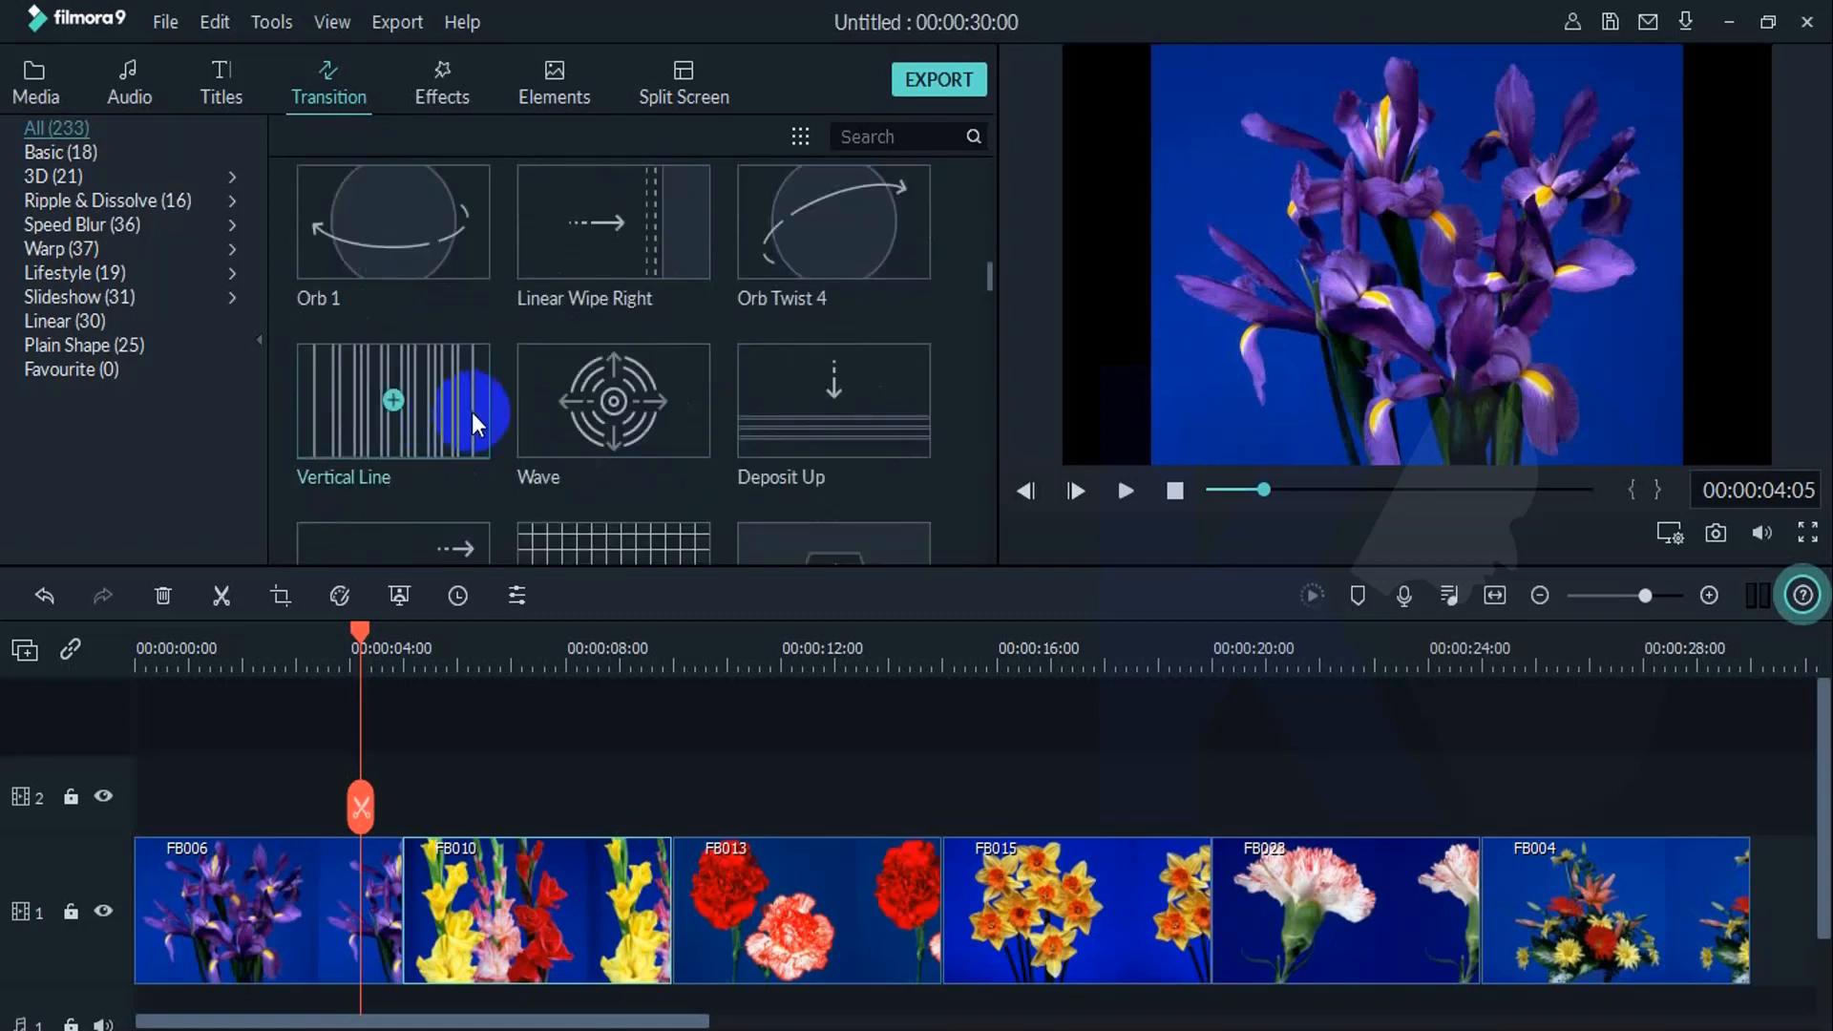
Step: Add the Box Flip 2 transition at the cut between the FB006 and FB010 clips on video track 1
scroll(455, 390, down, 3)
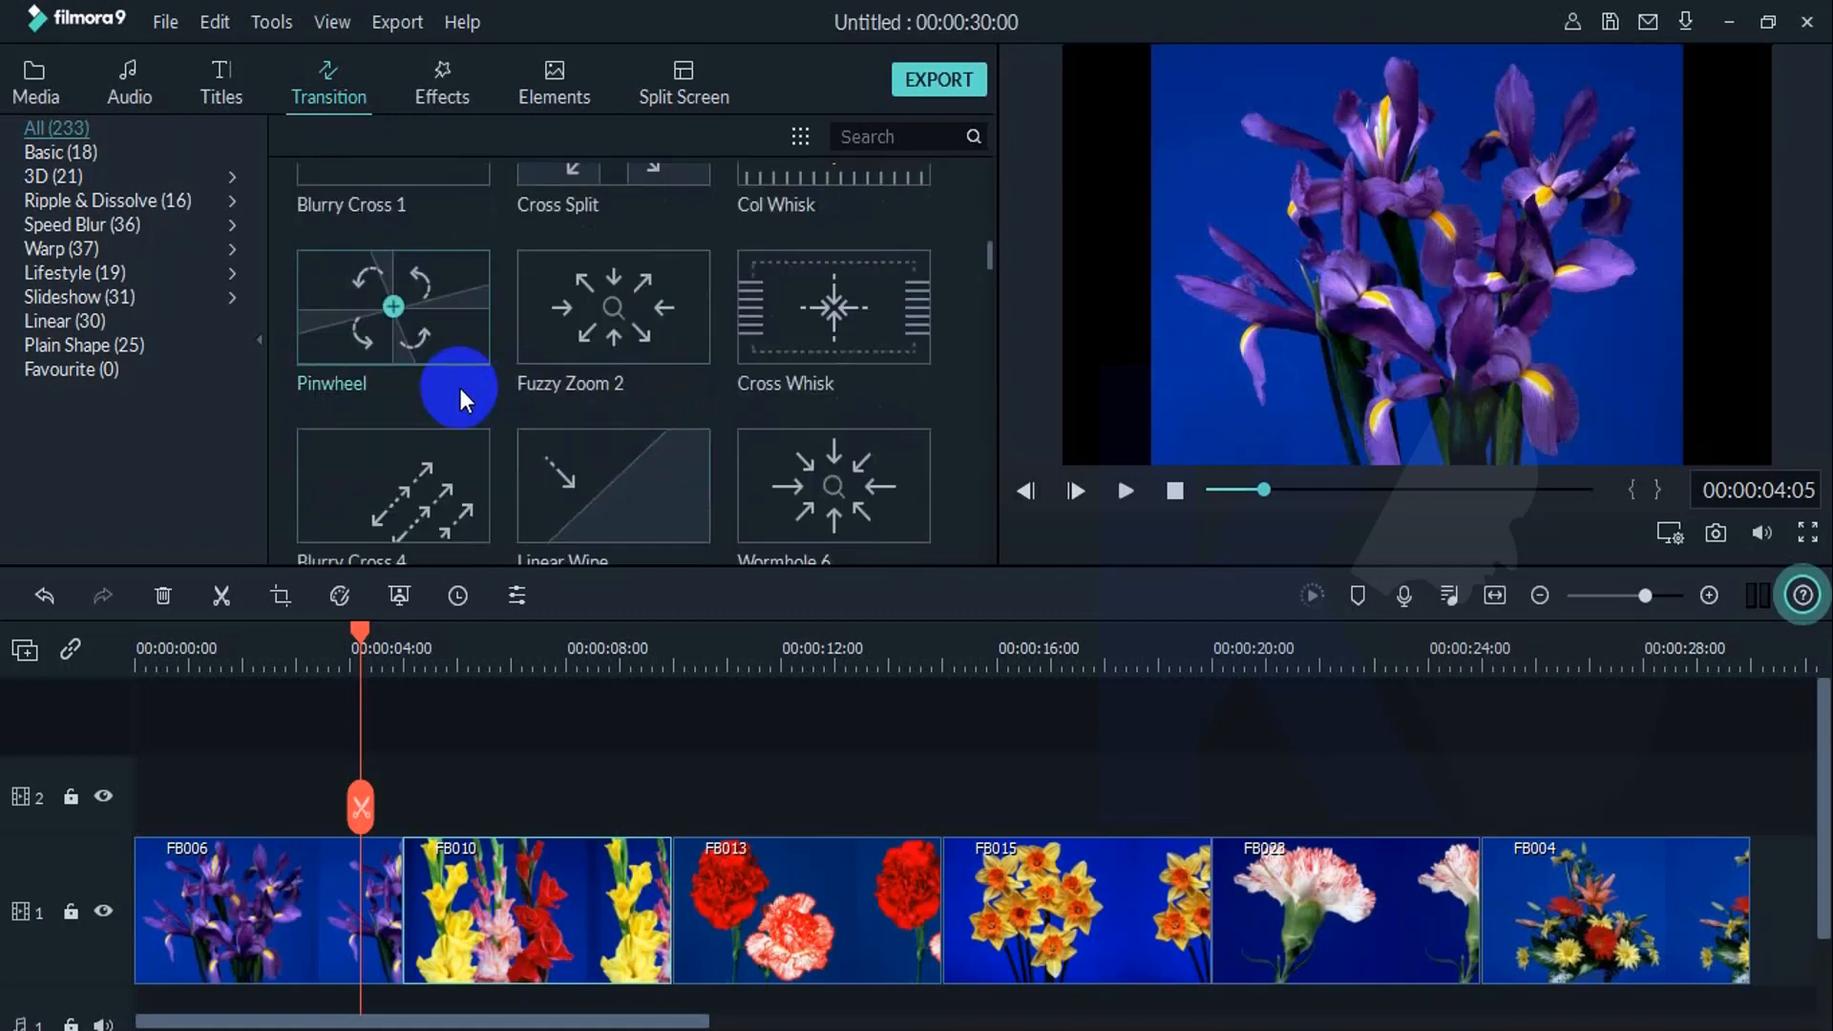
scroll(458, 385, down, 2)
drag(916, 268, 385, 930)
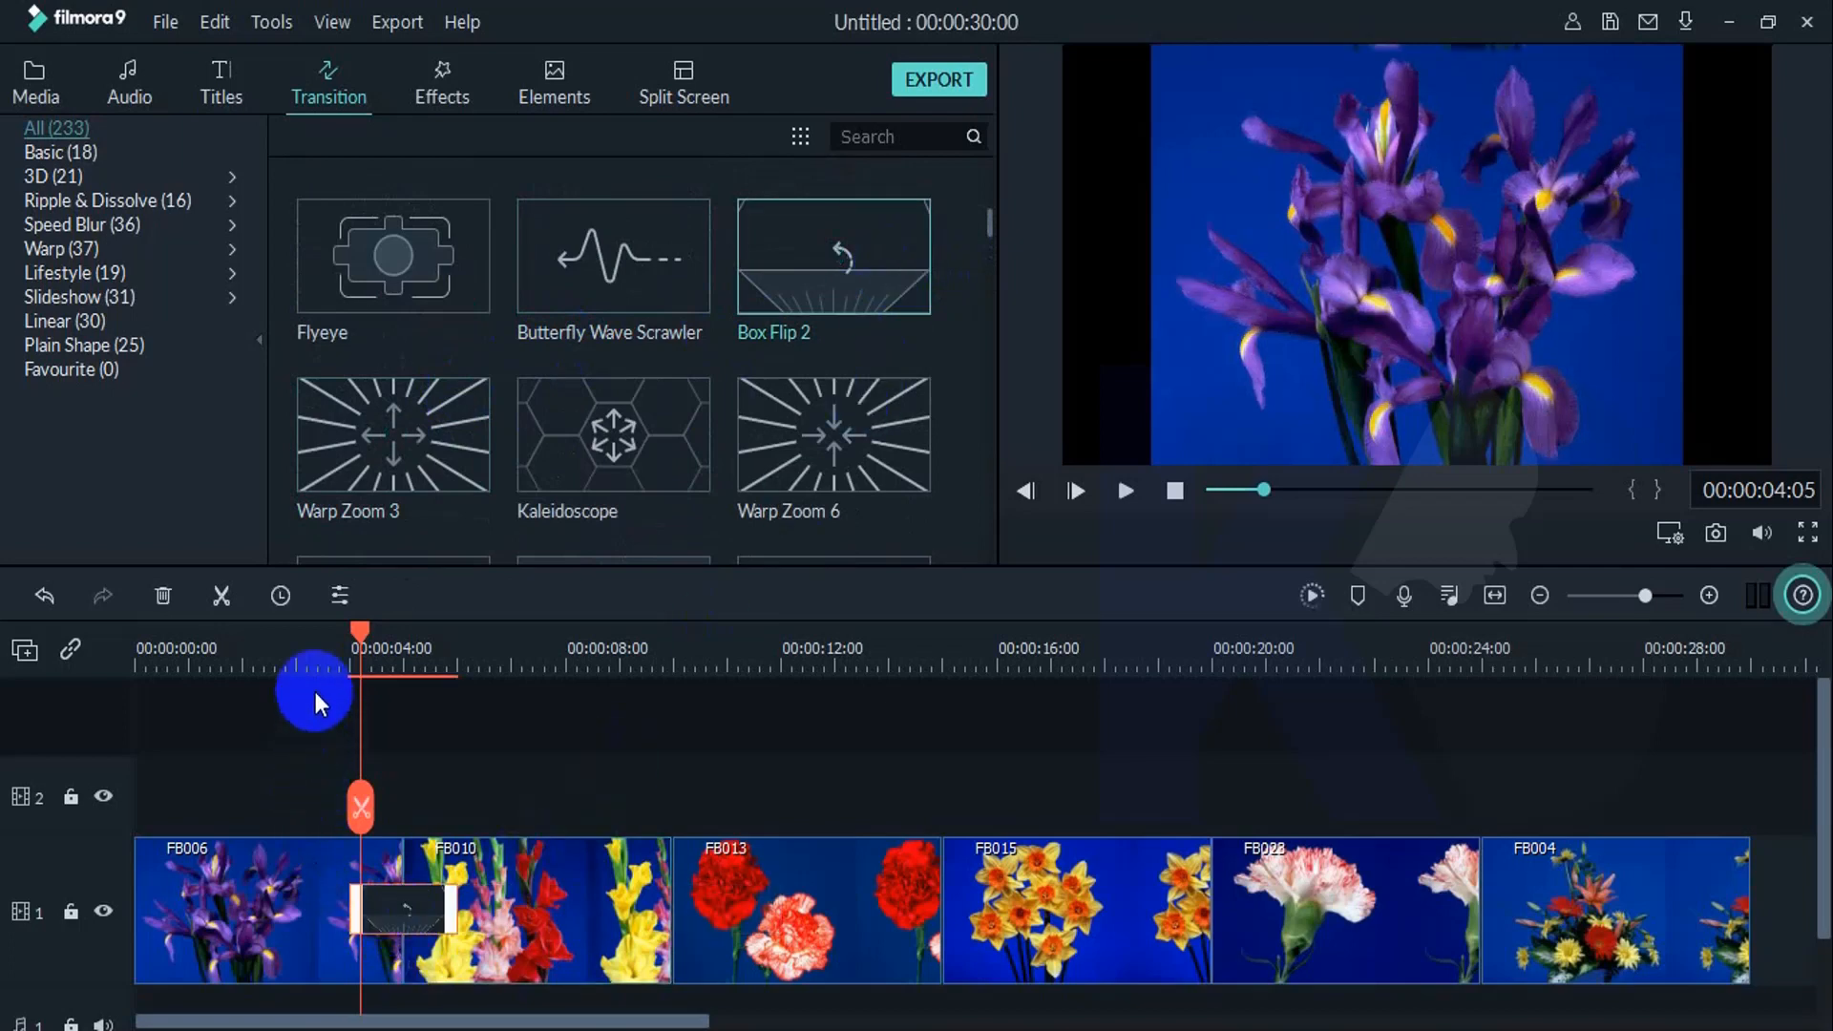
Step: Play the Box Flip 2 transition between FB006 and FB010 several times, and park the playhead at 00:00:04:23, in its middle
click(315, 646)
key(space)
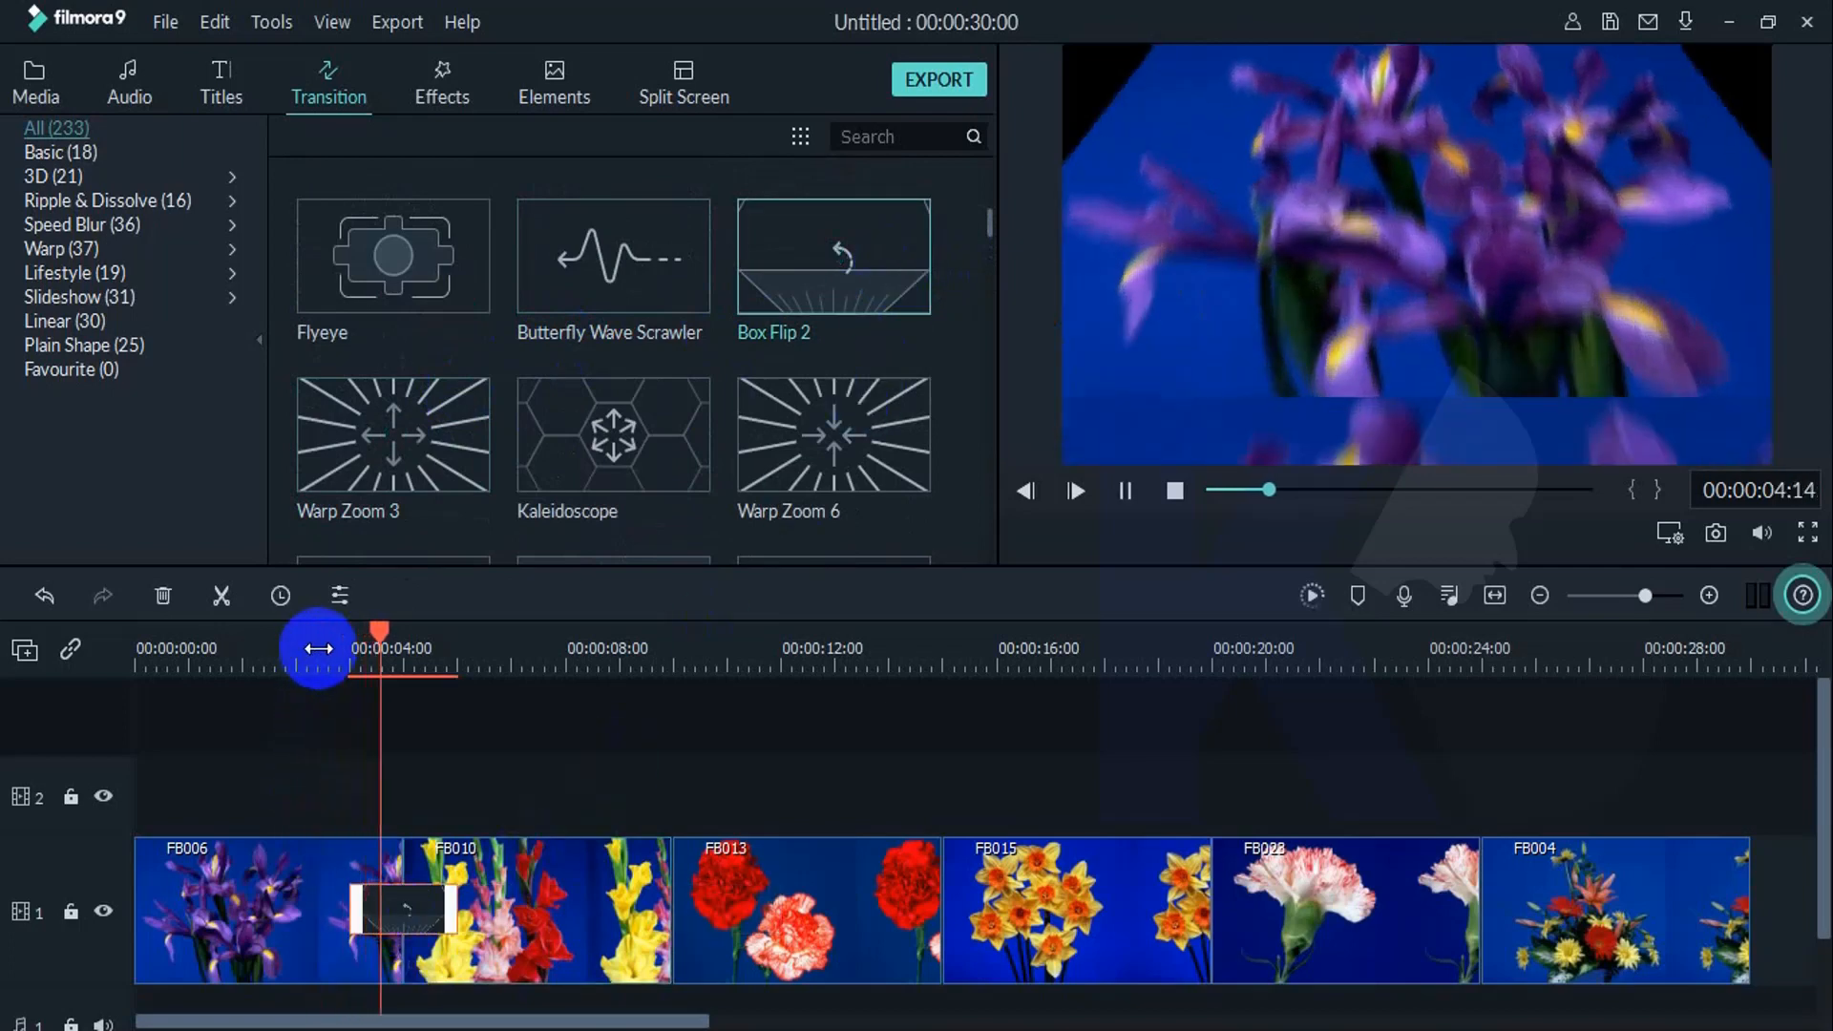
key(space)
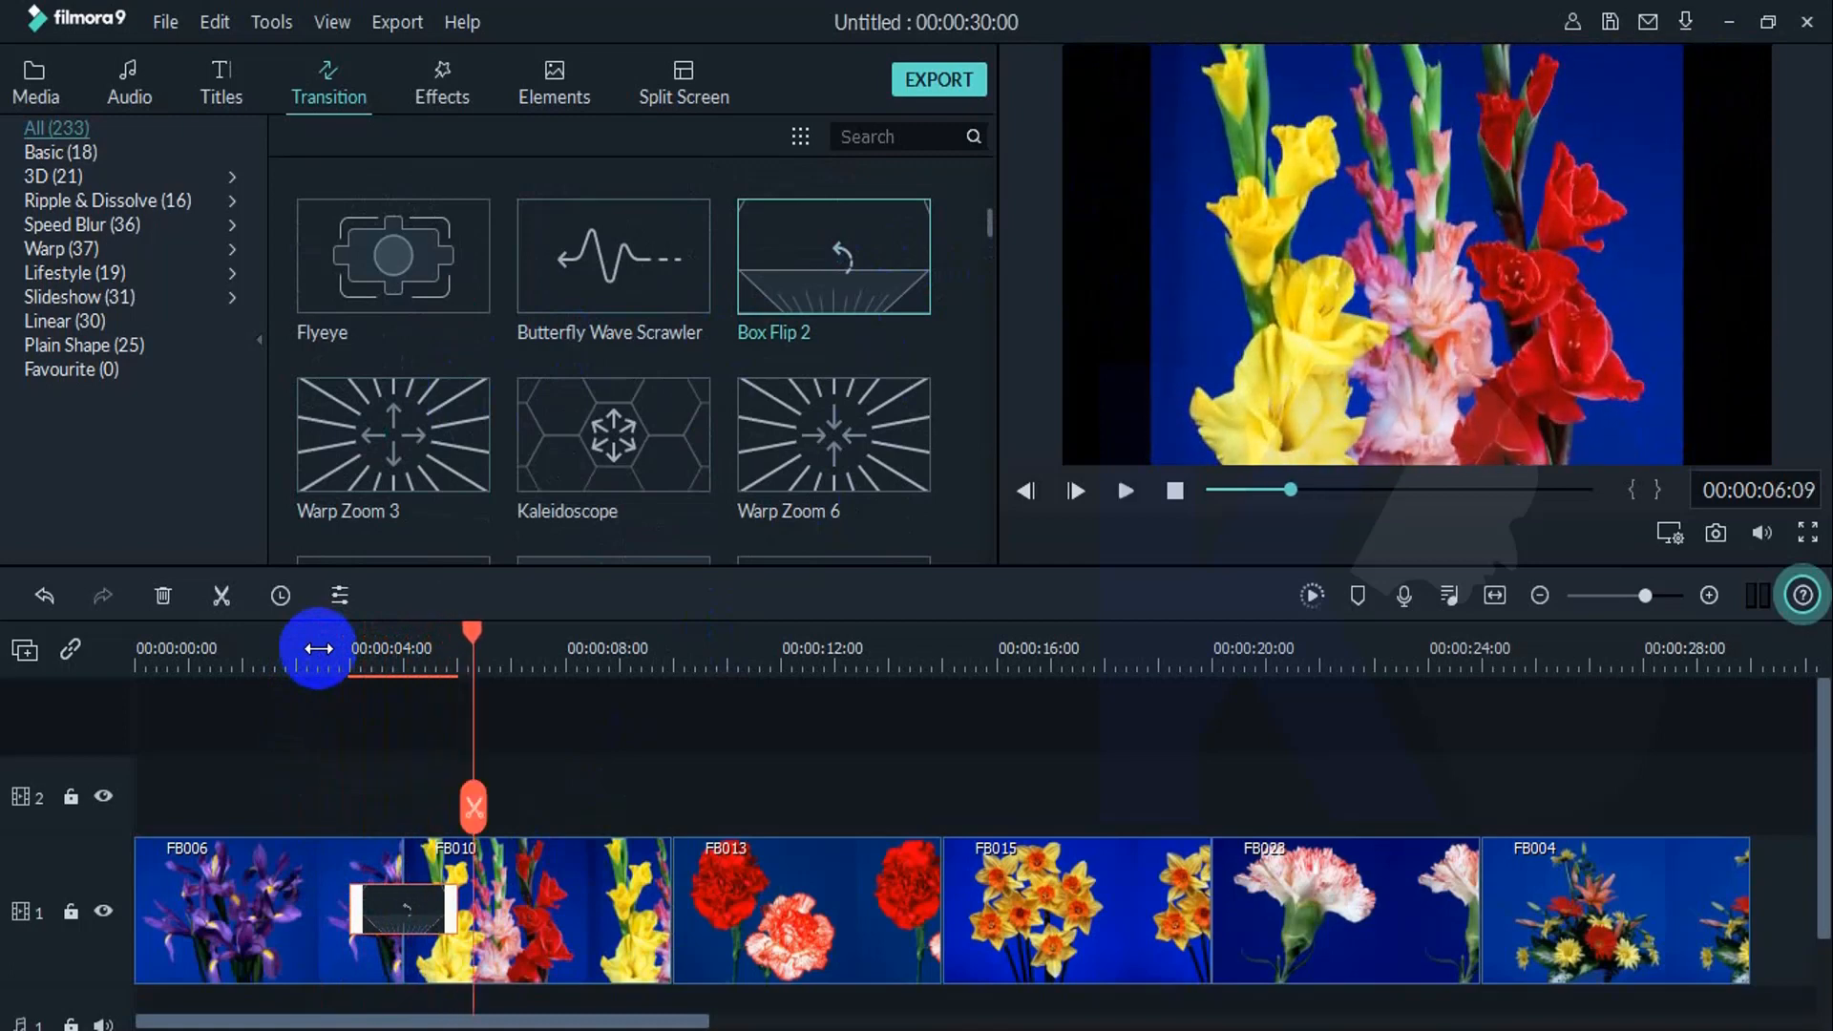
click(355, 649)
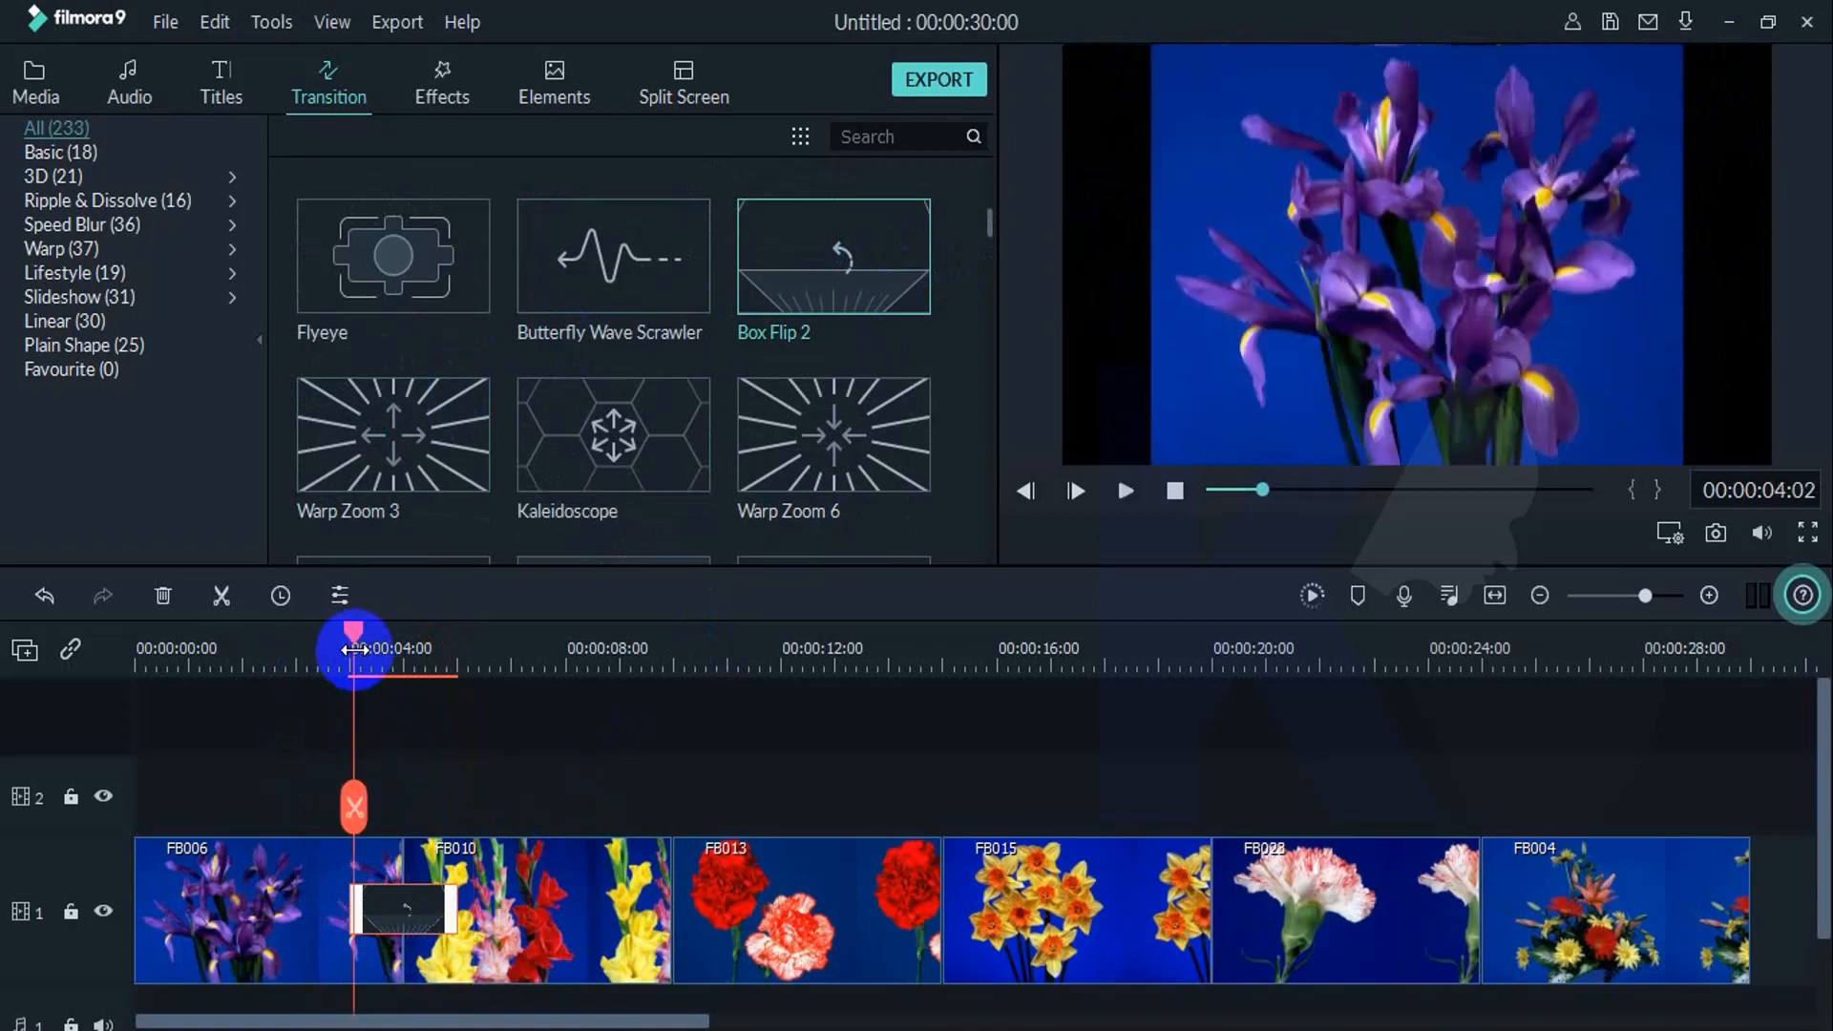
key(space)
key(space)
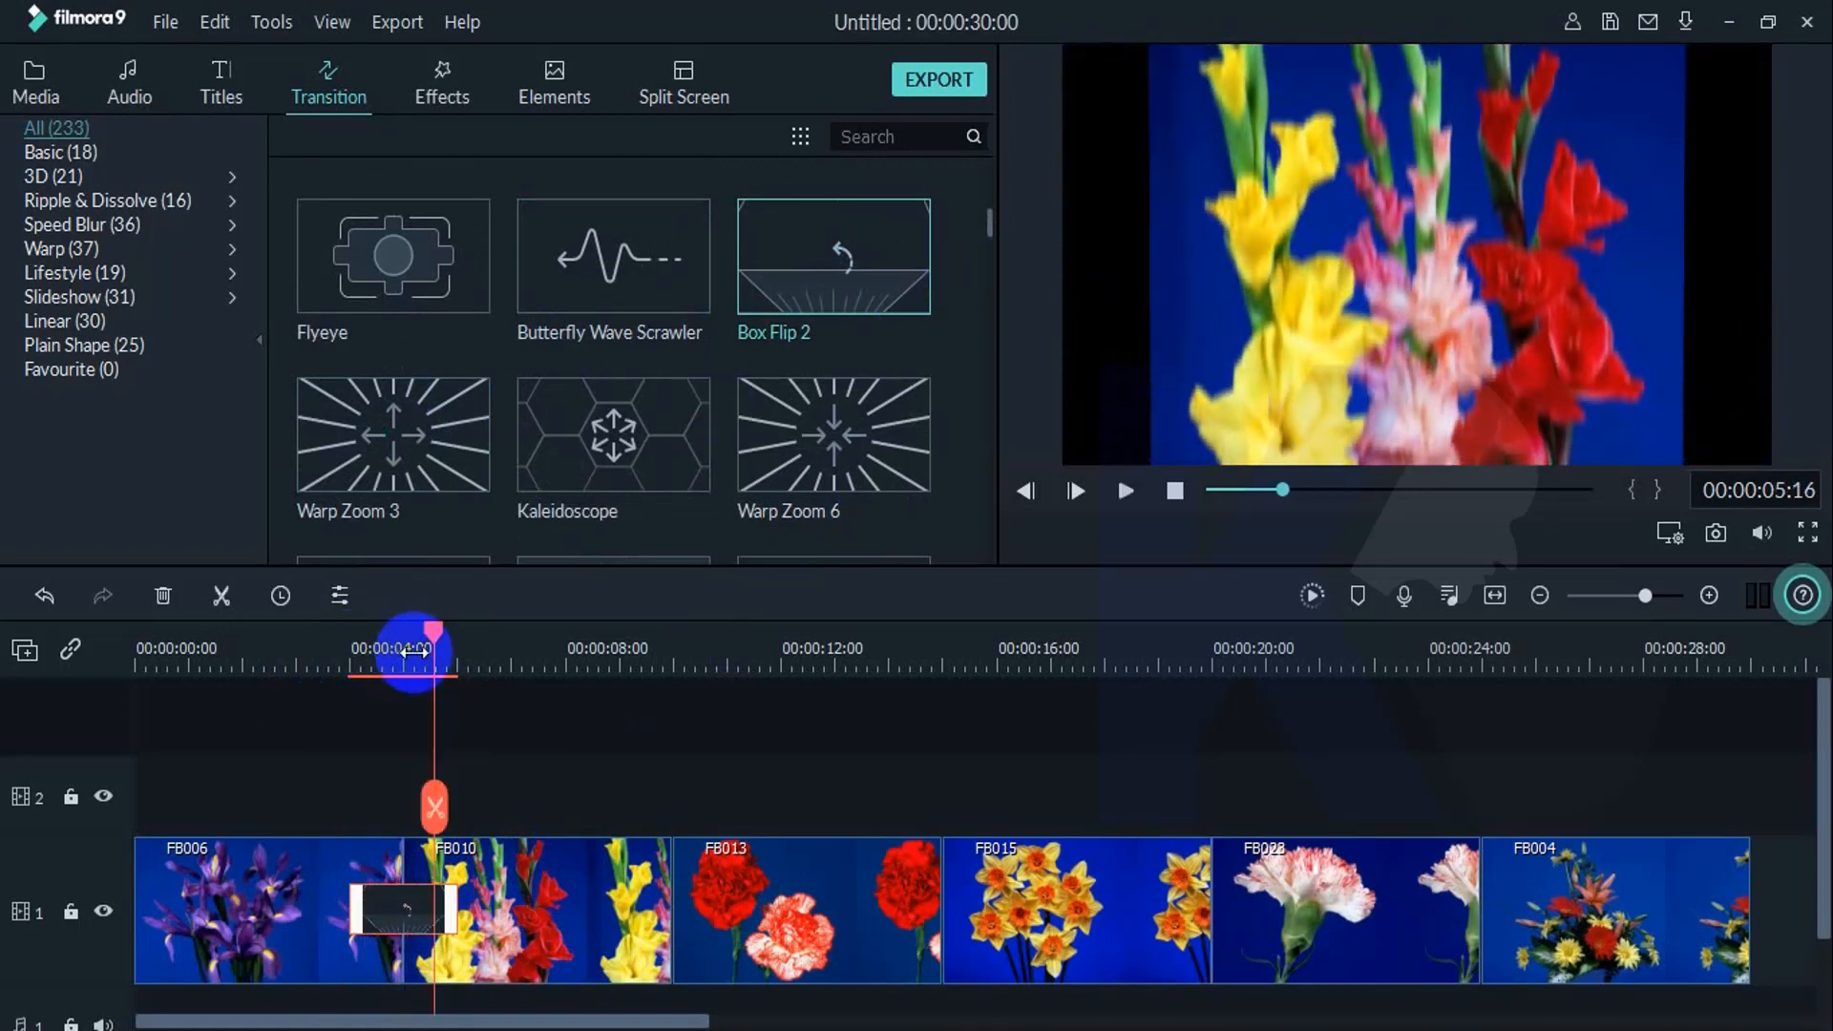
click(341, 649)
key(space)
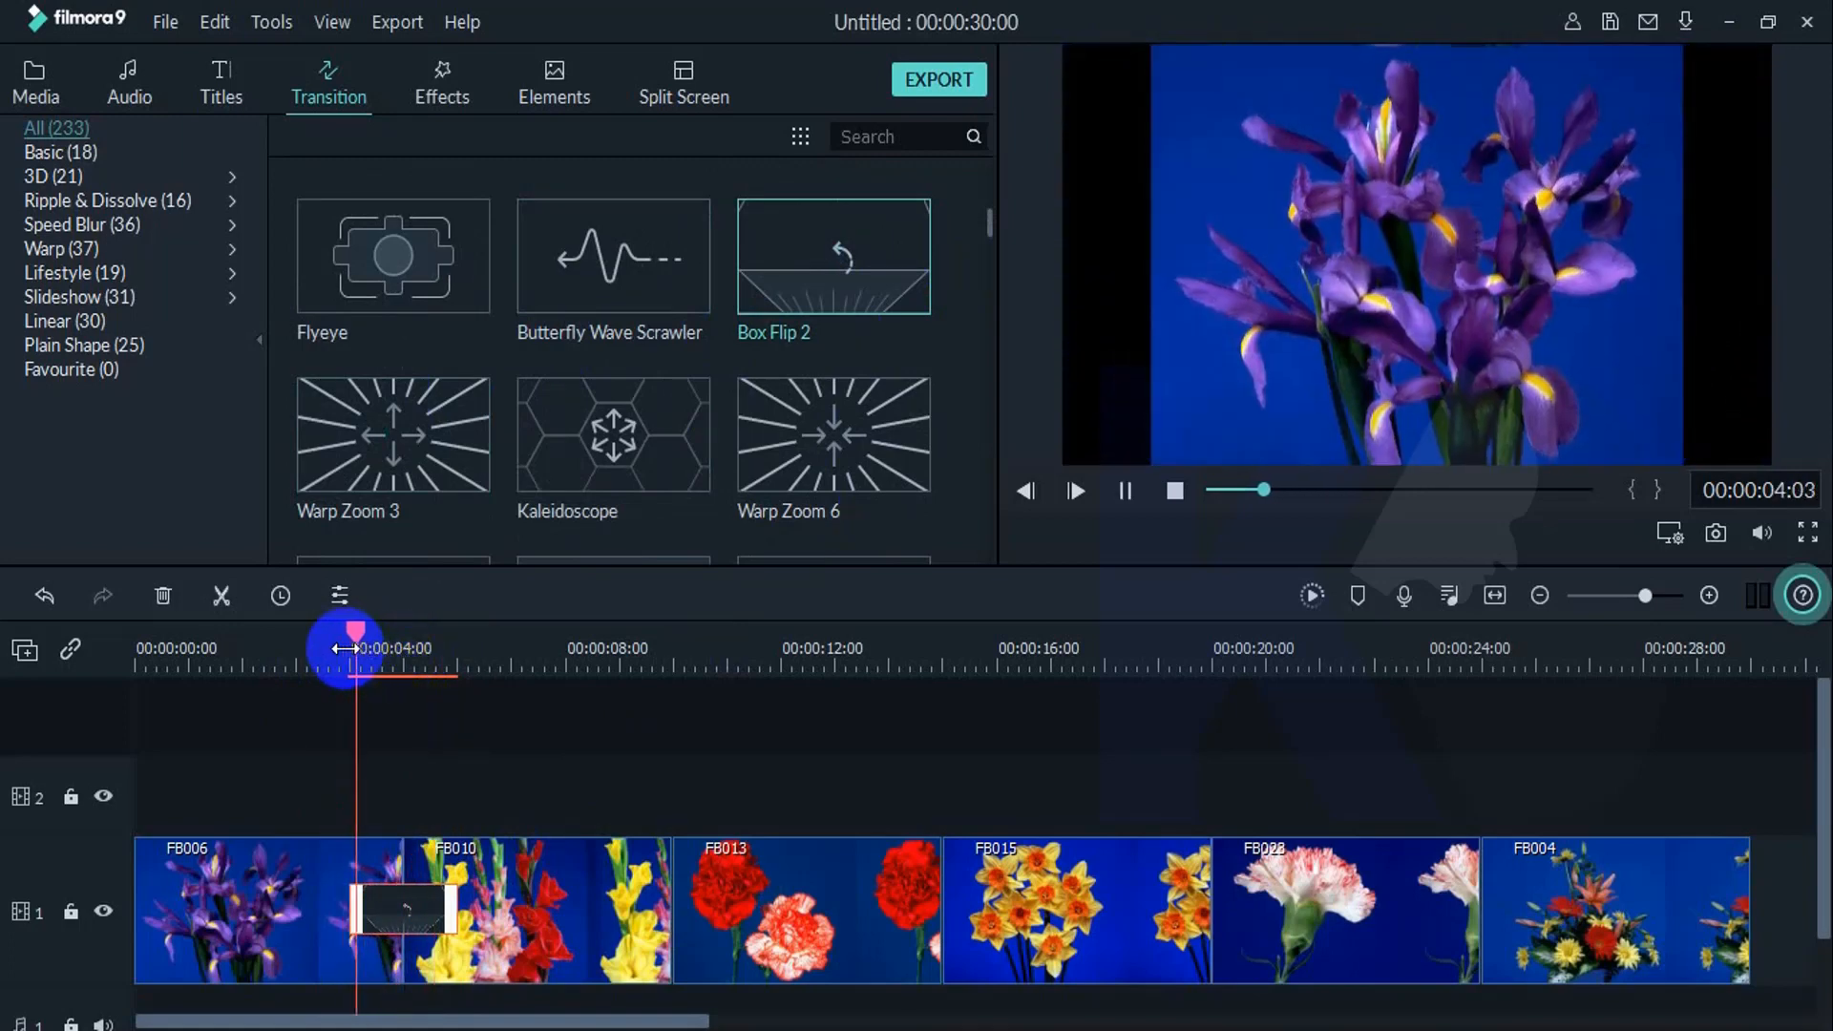
key(space)
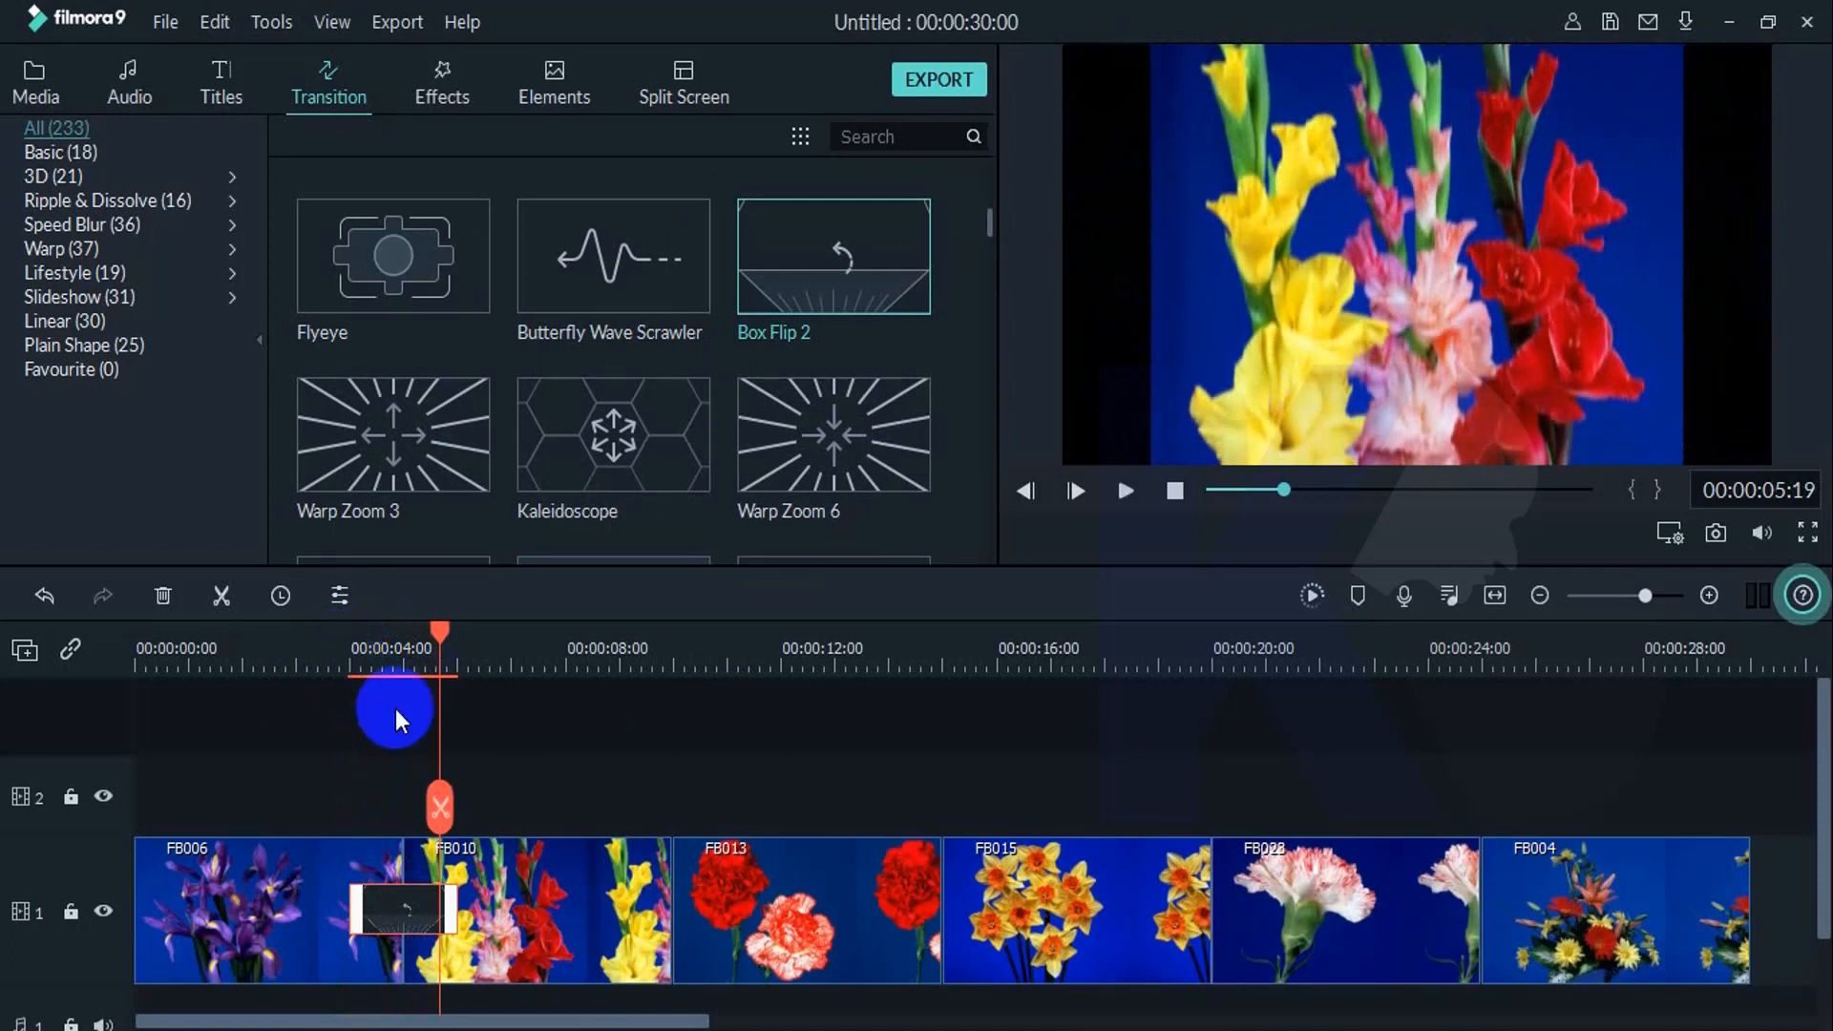
click(399, 649)
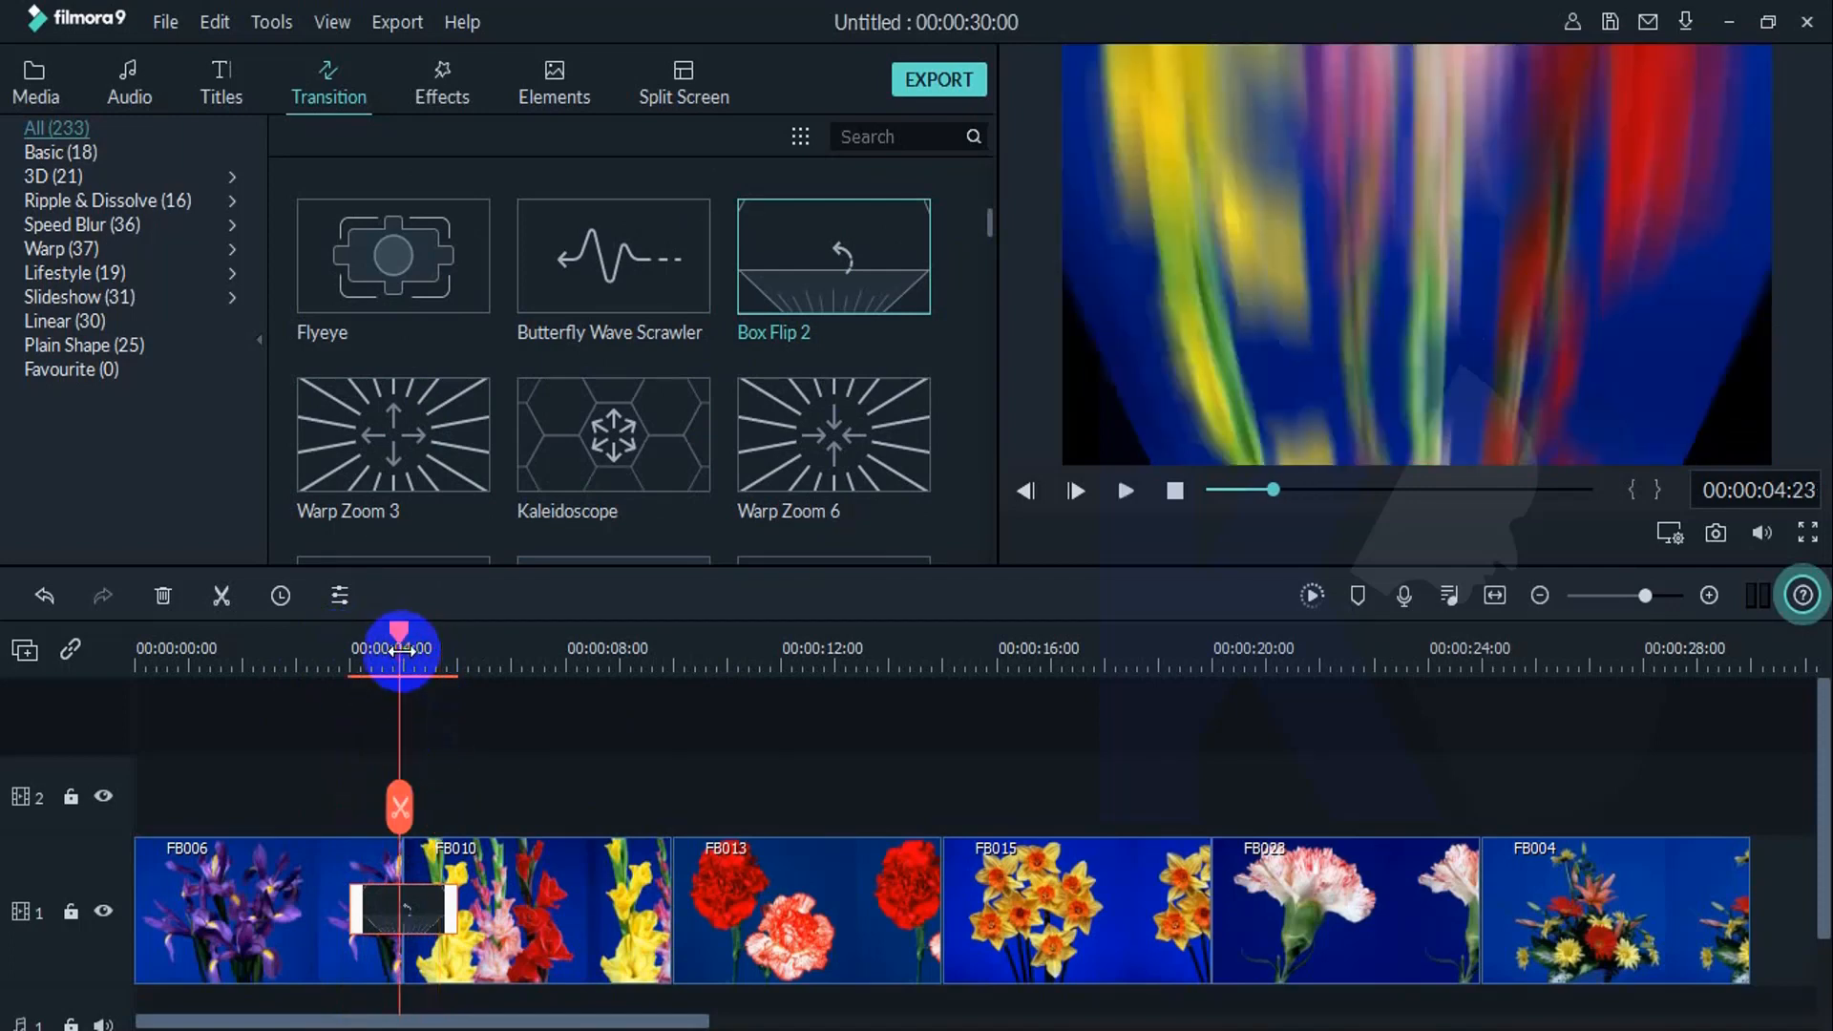
Step: Open the settings of the Box Flip 2 transition between FB006 and FB010
click(406, 907)
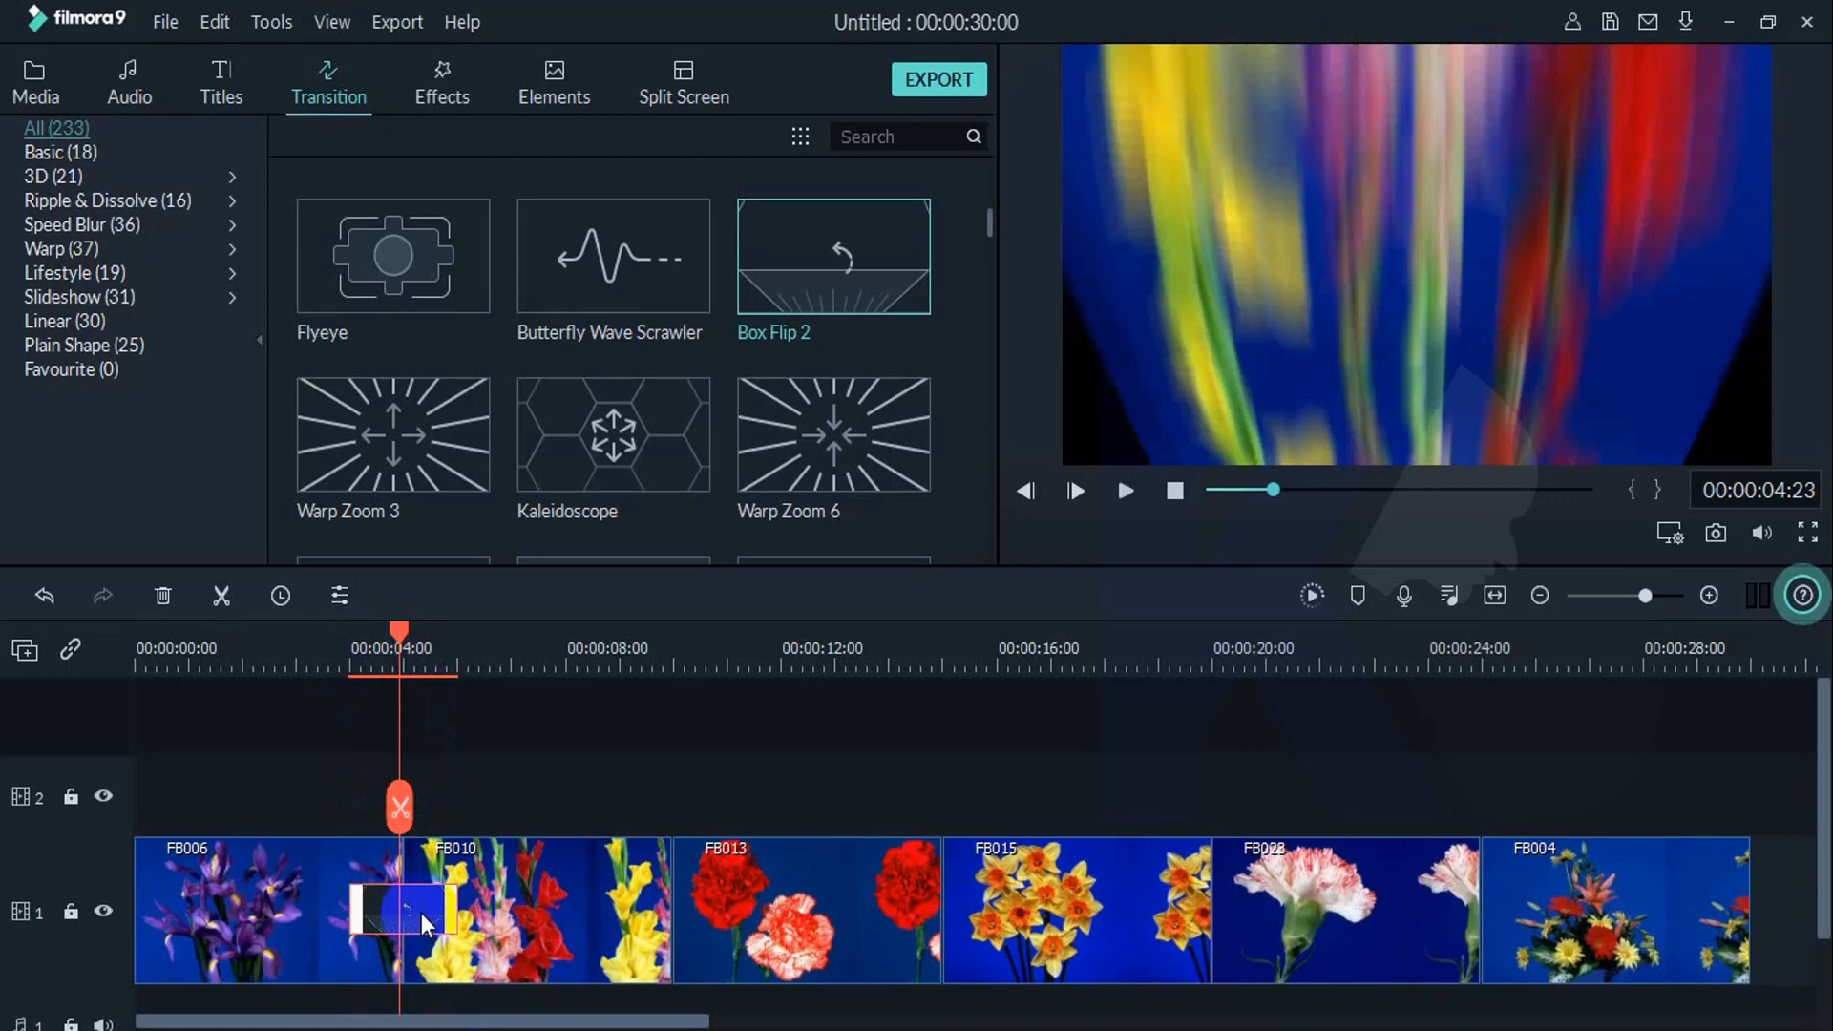
right_click(422, 913)
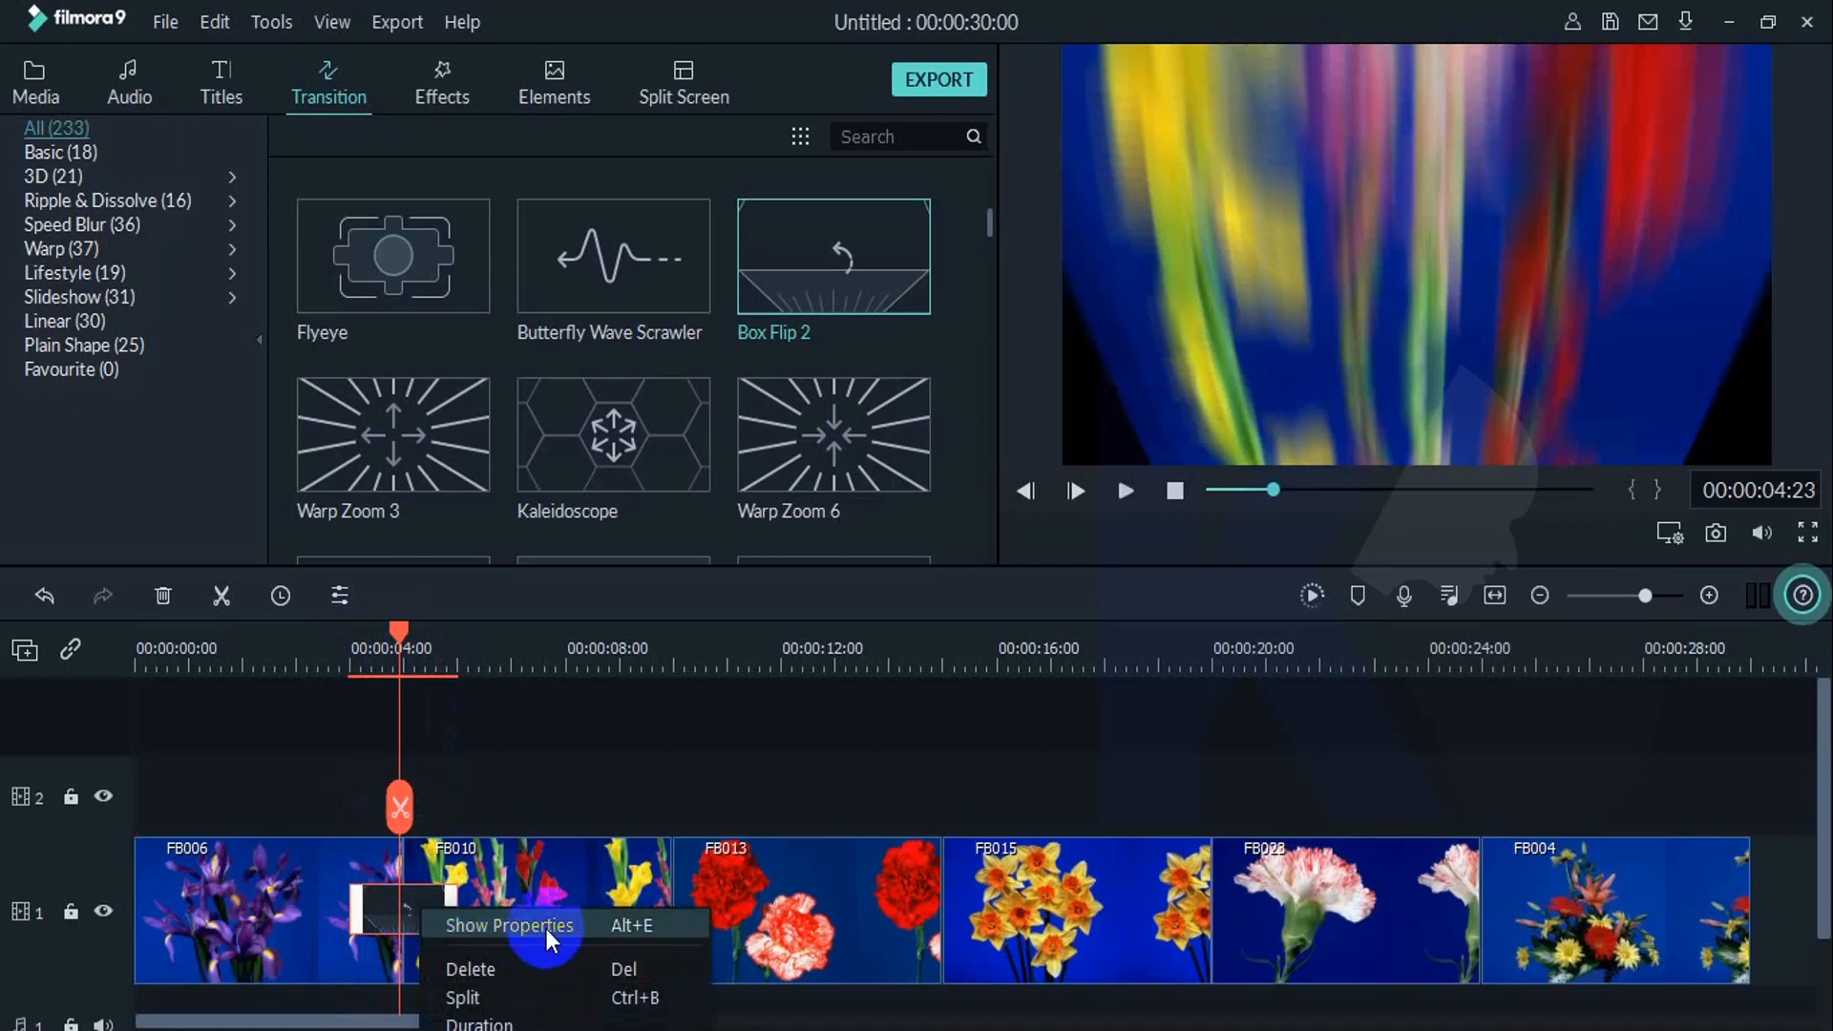
click(393, 909)
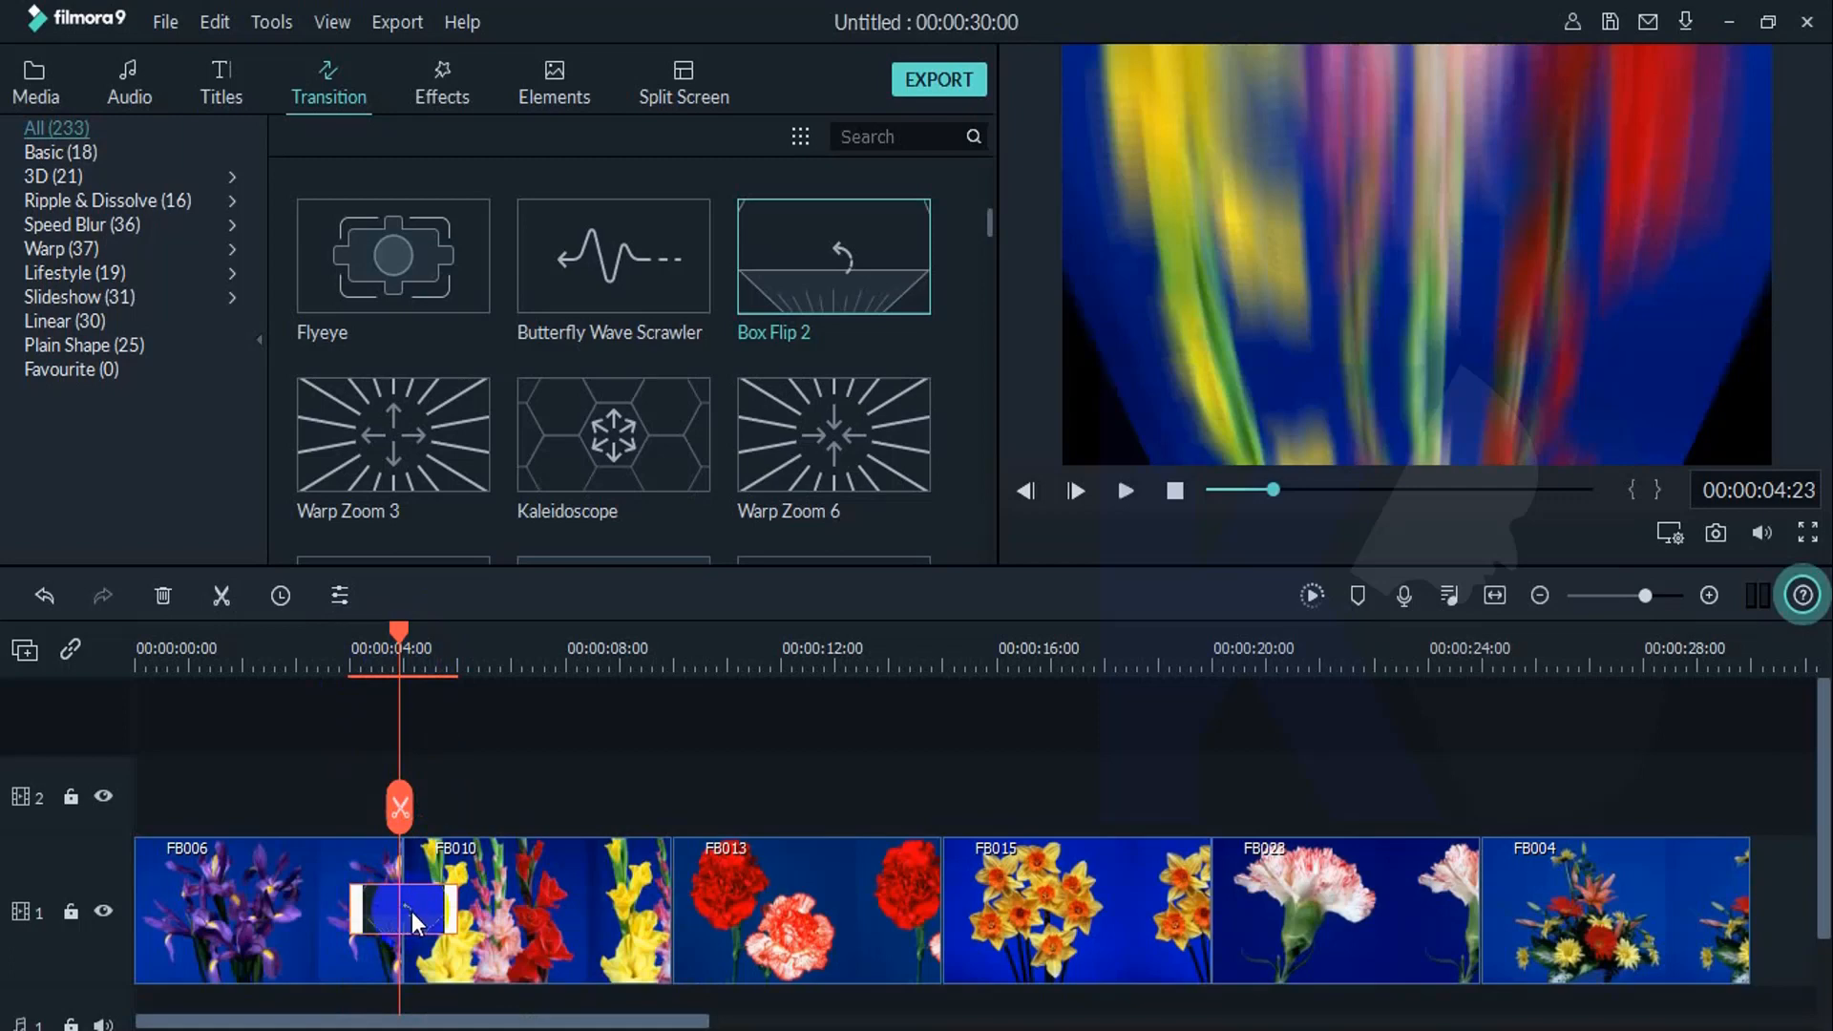
double_click(411, 913)
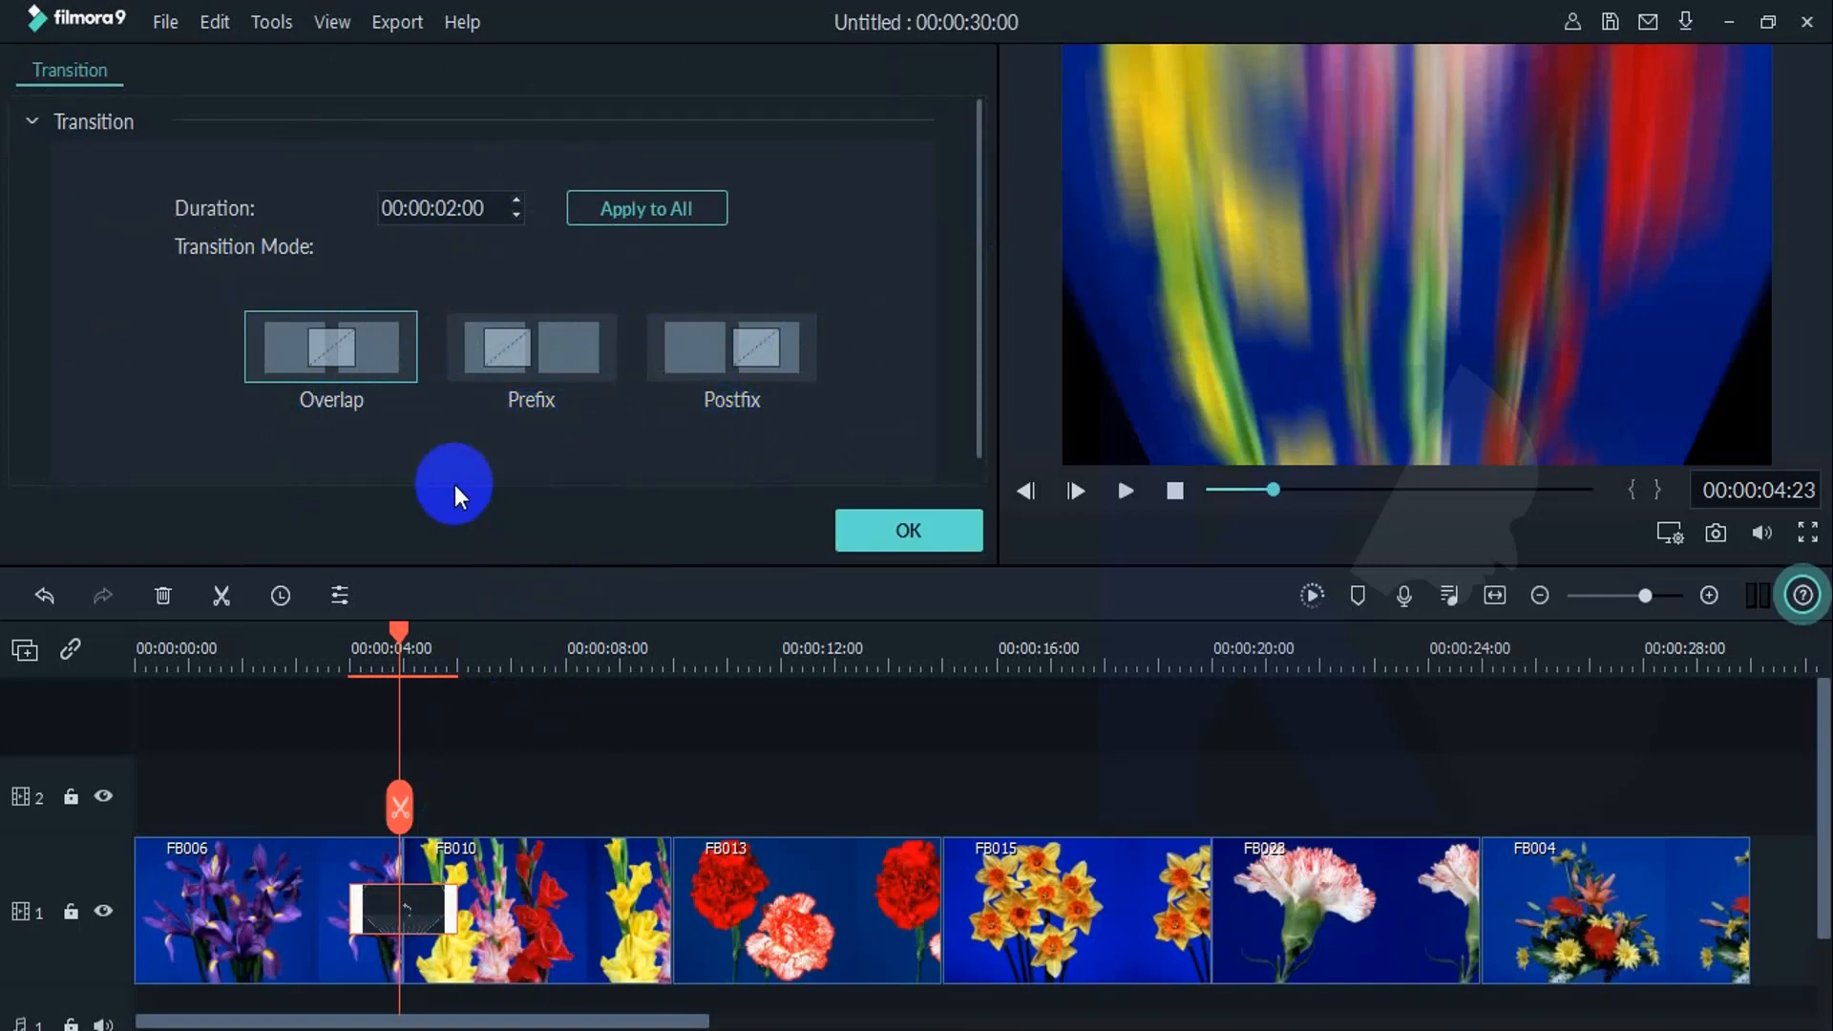
Step: Try the Prefix mode on the Box Flip 2 transition, and switch it to Postfix
click(379, 900)
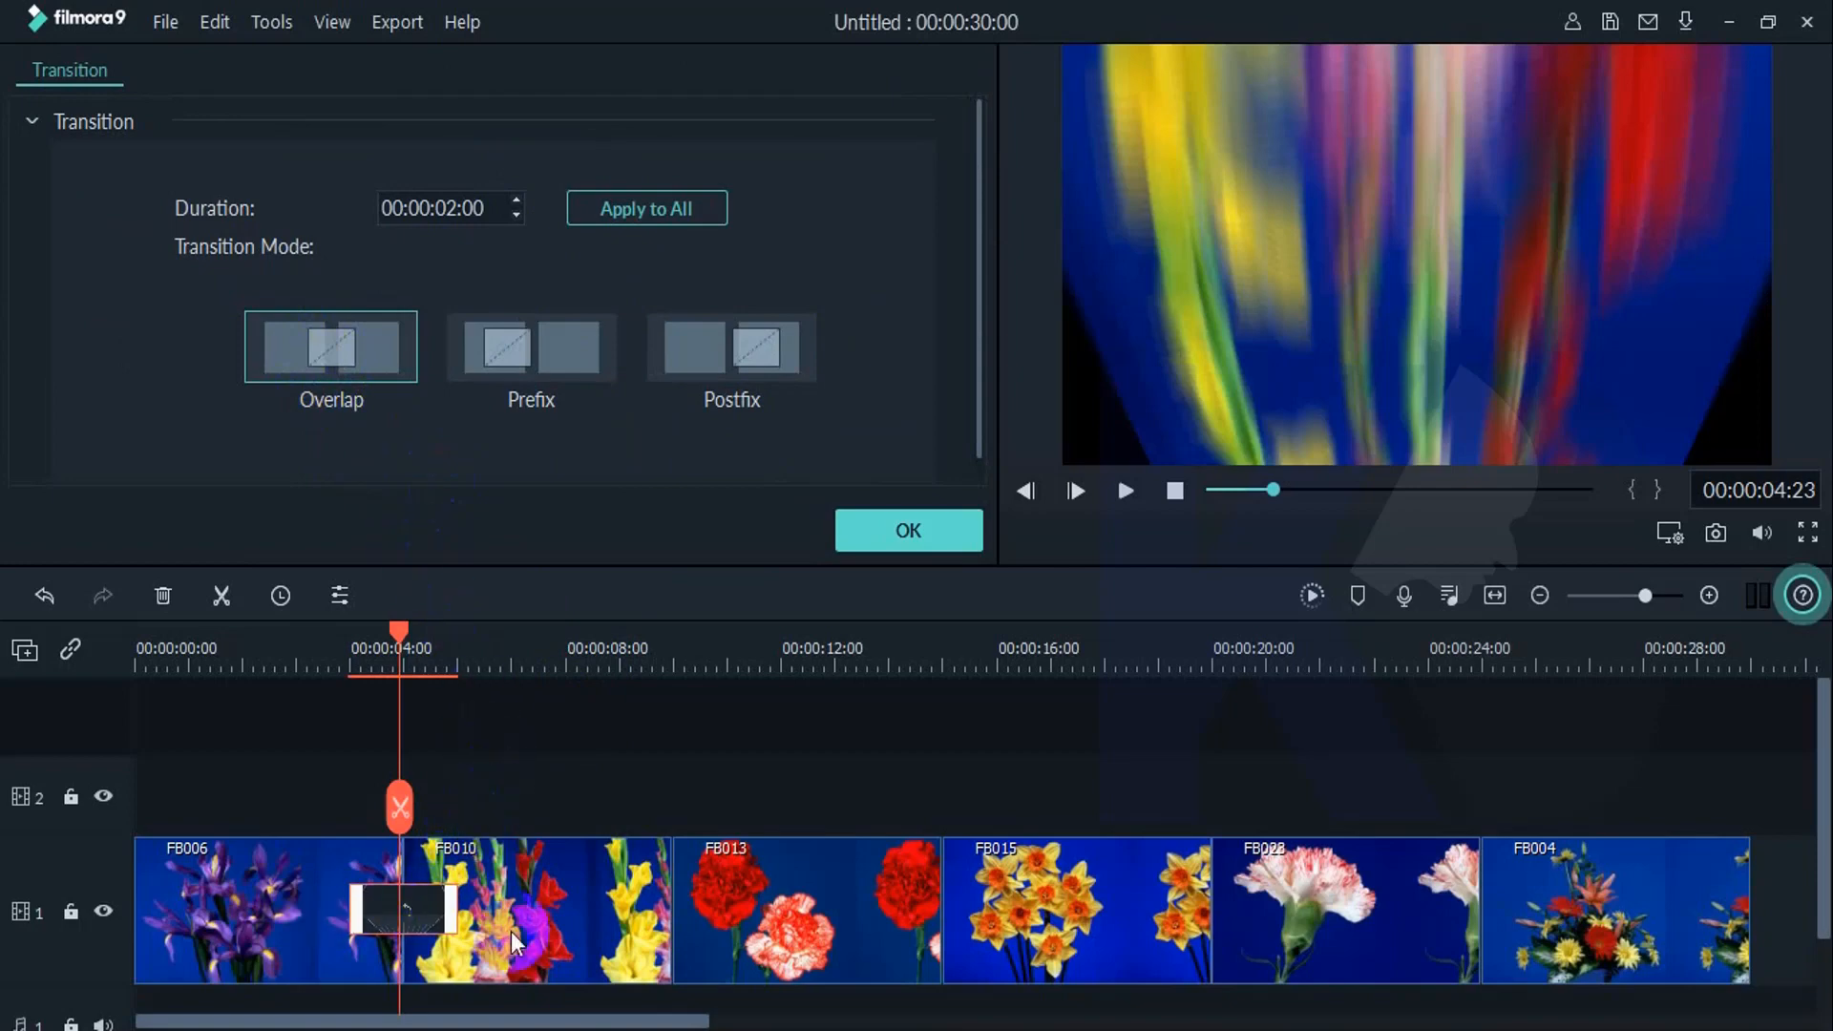
click(531, 423)
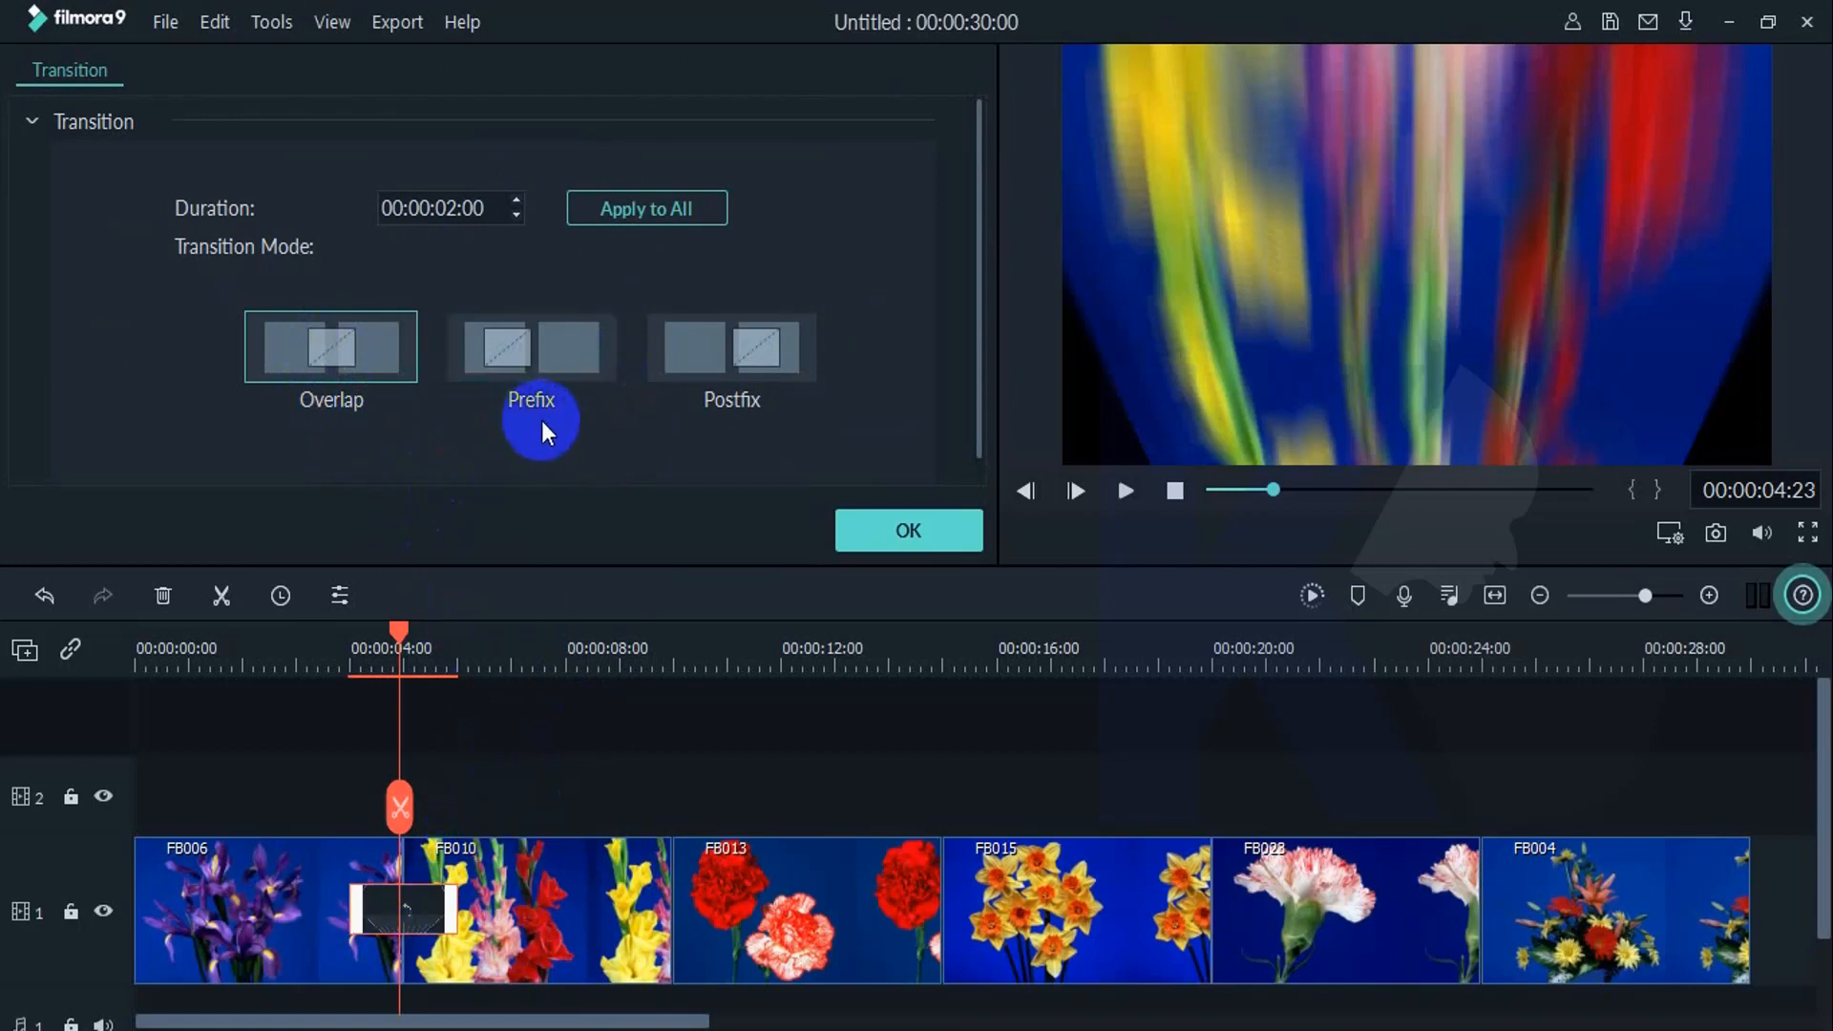
click(512, 372)
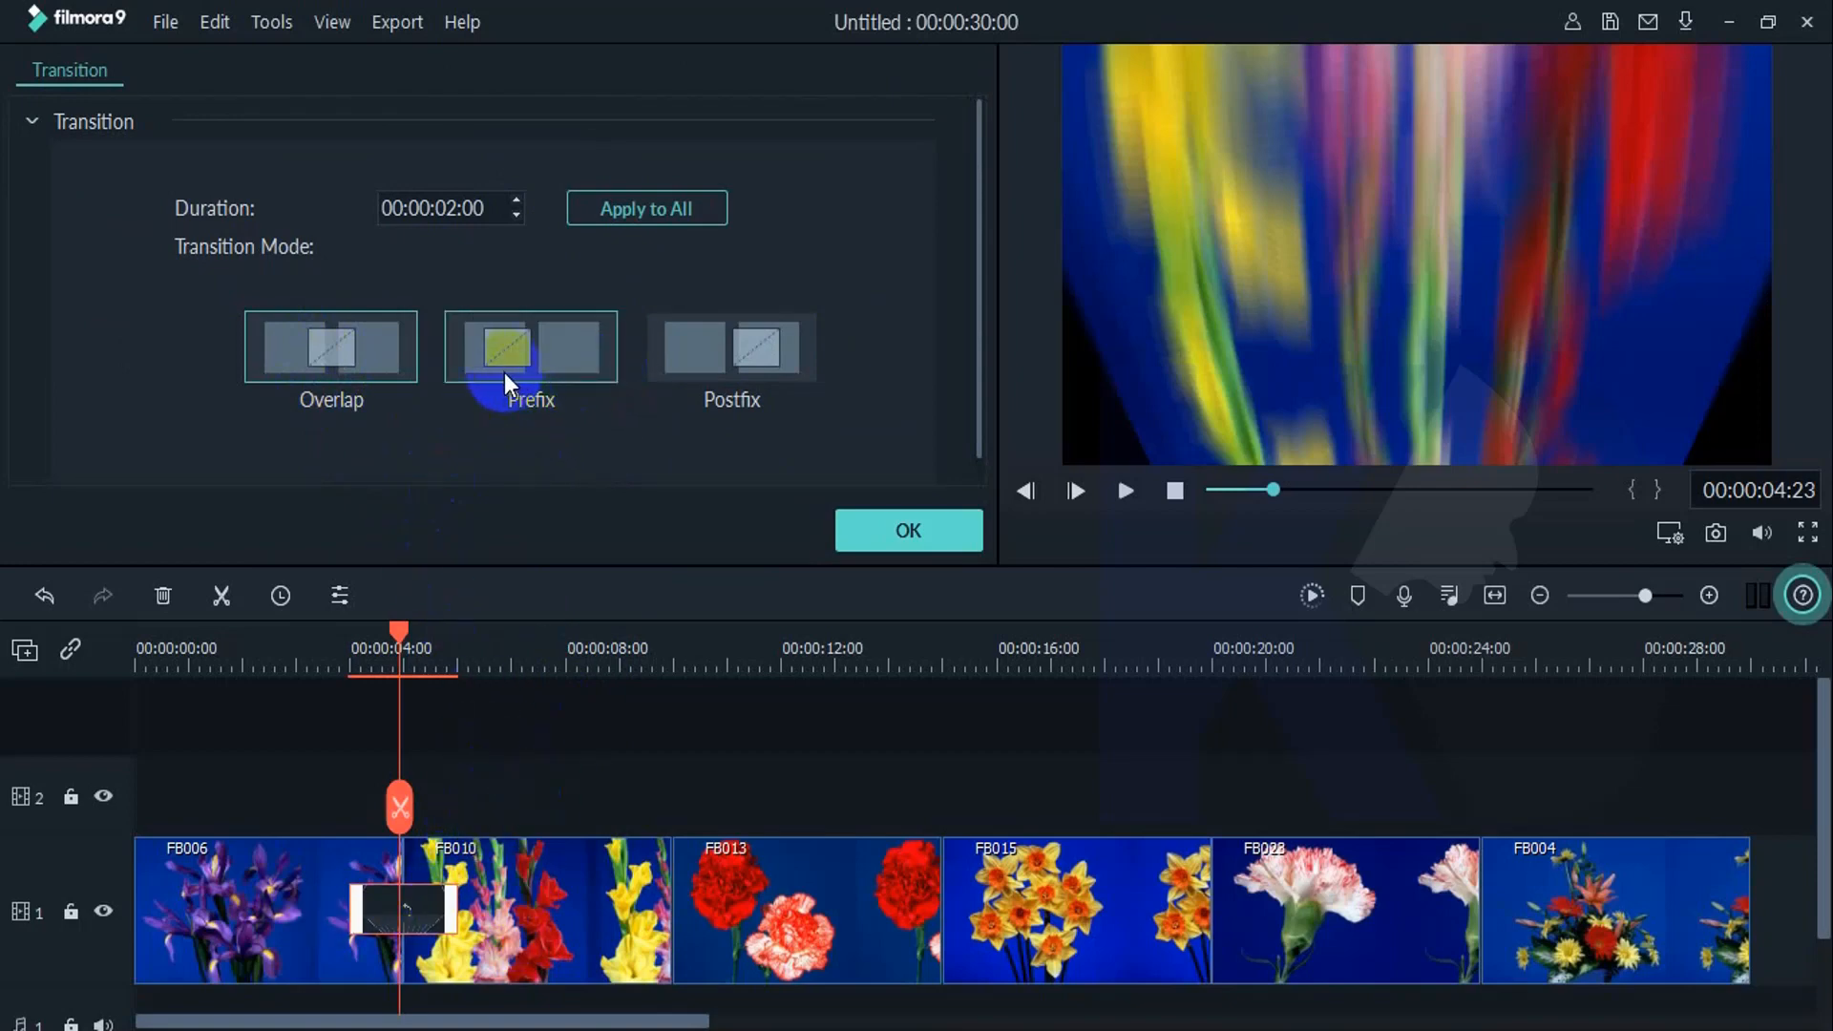
click(754, 403)
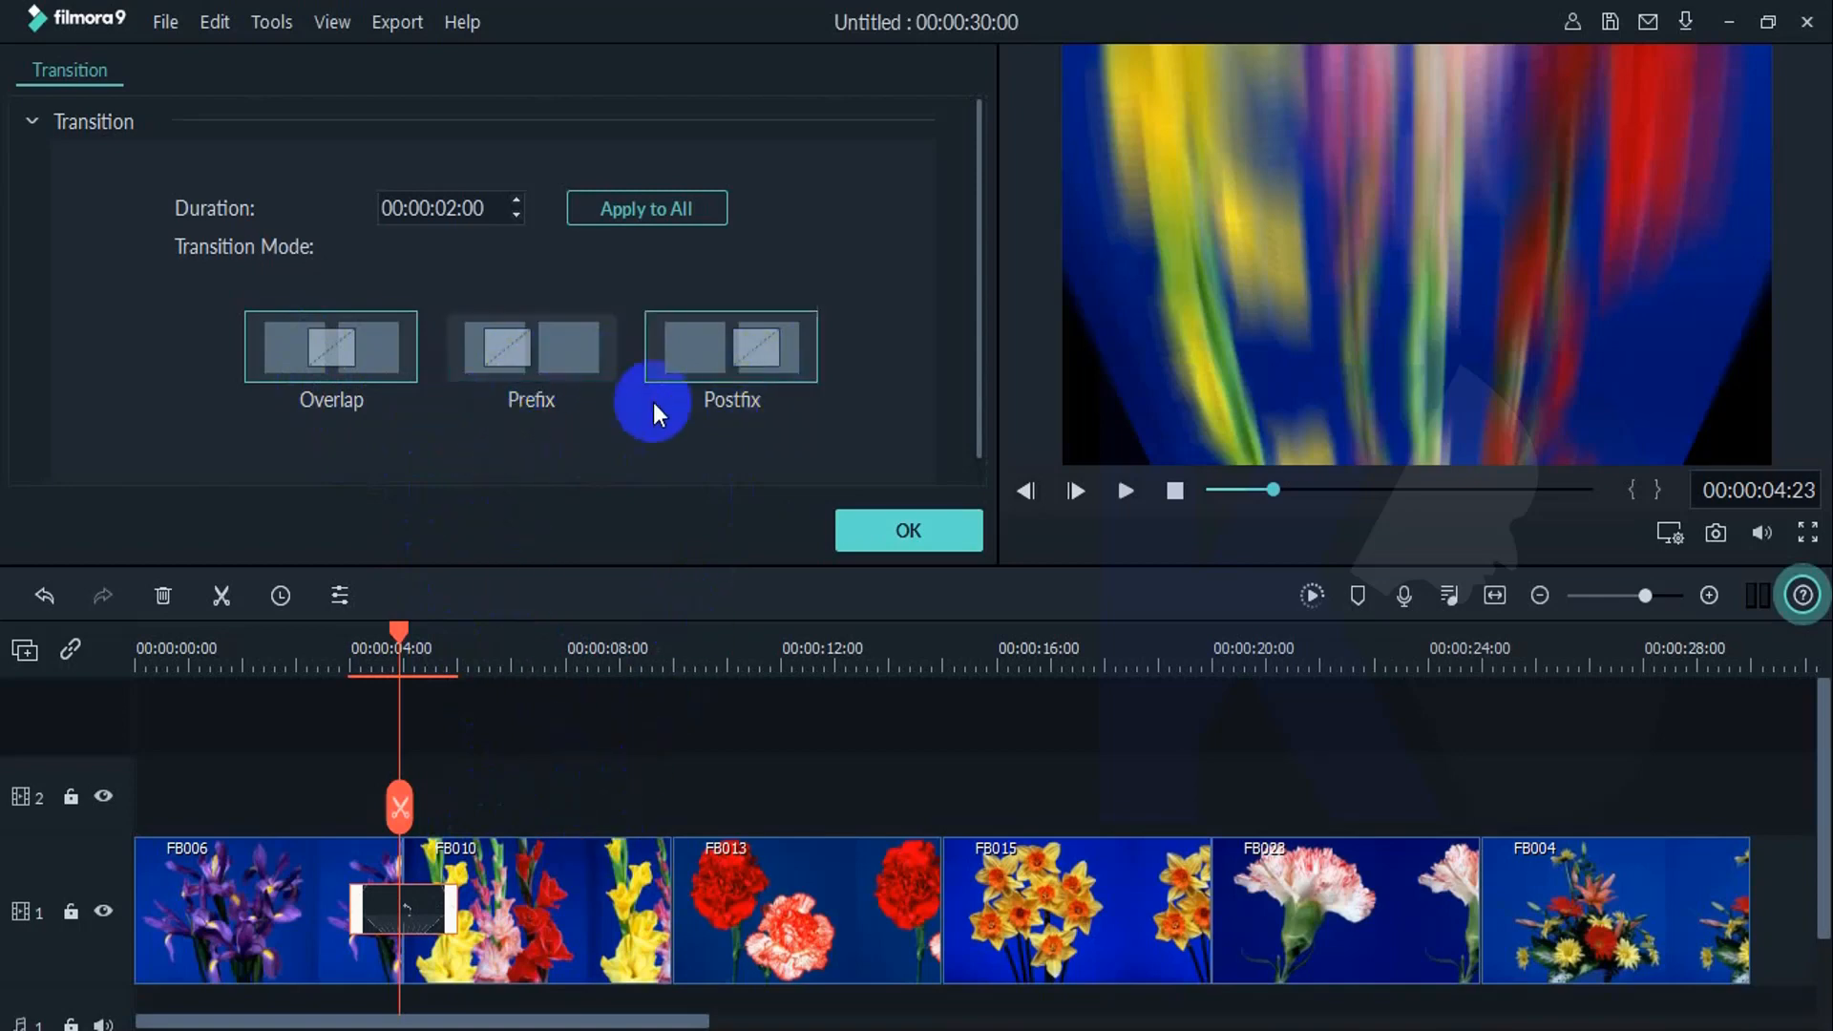
click(415, 938)
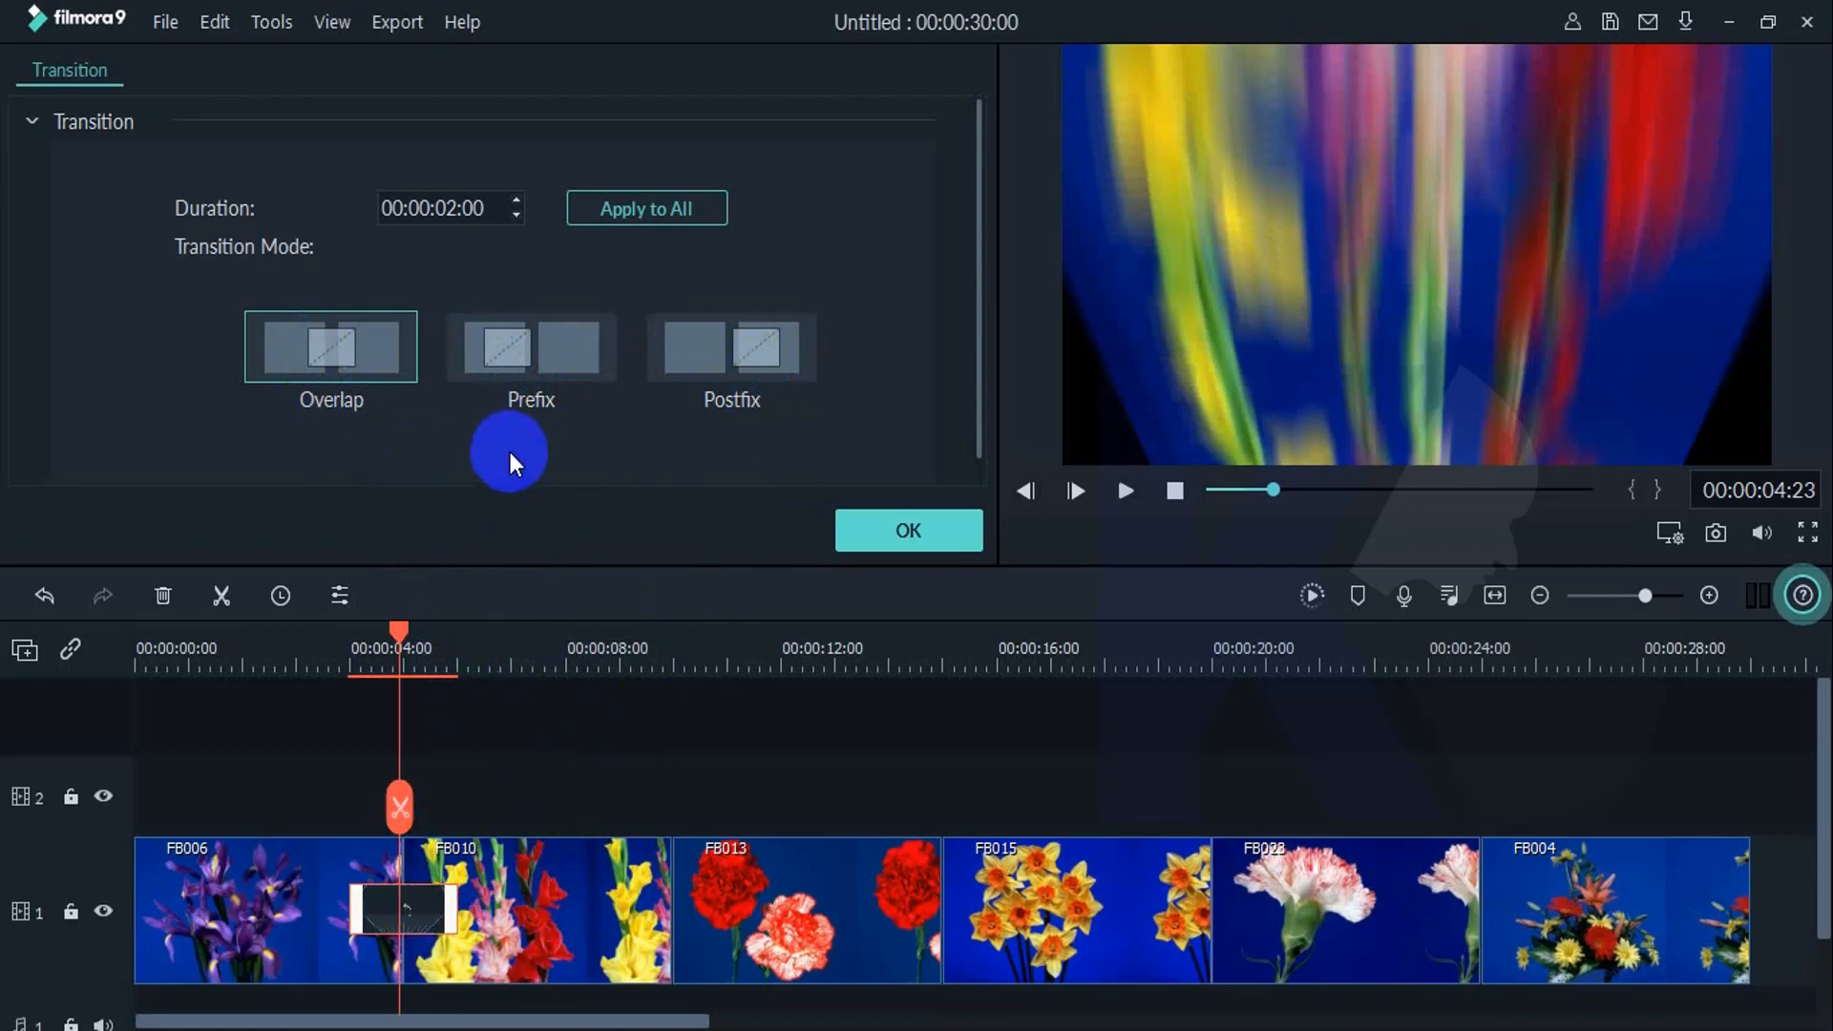
click(531, 358)
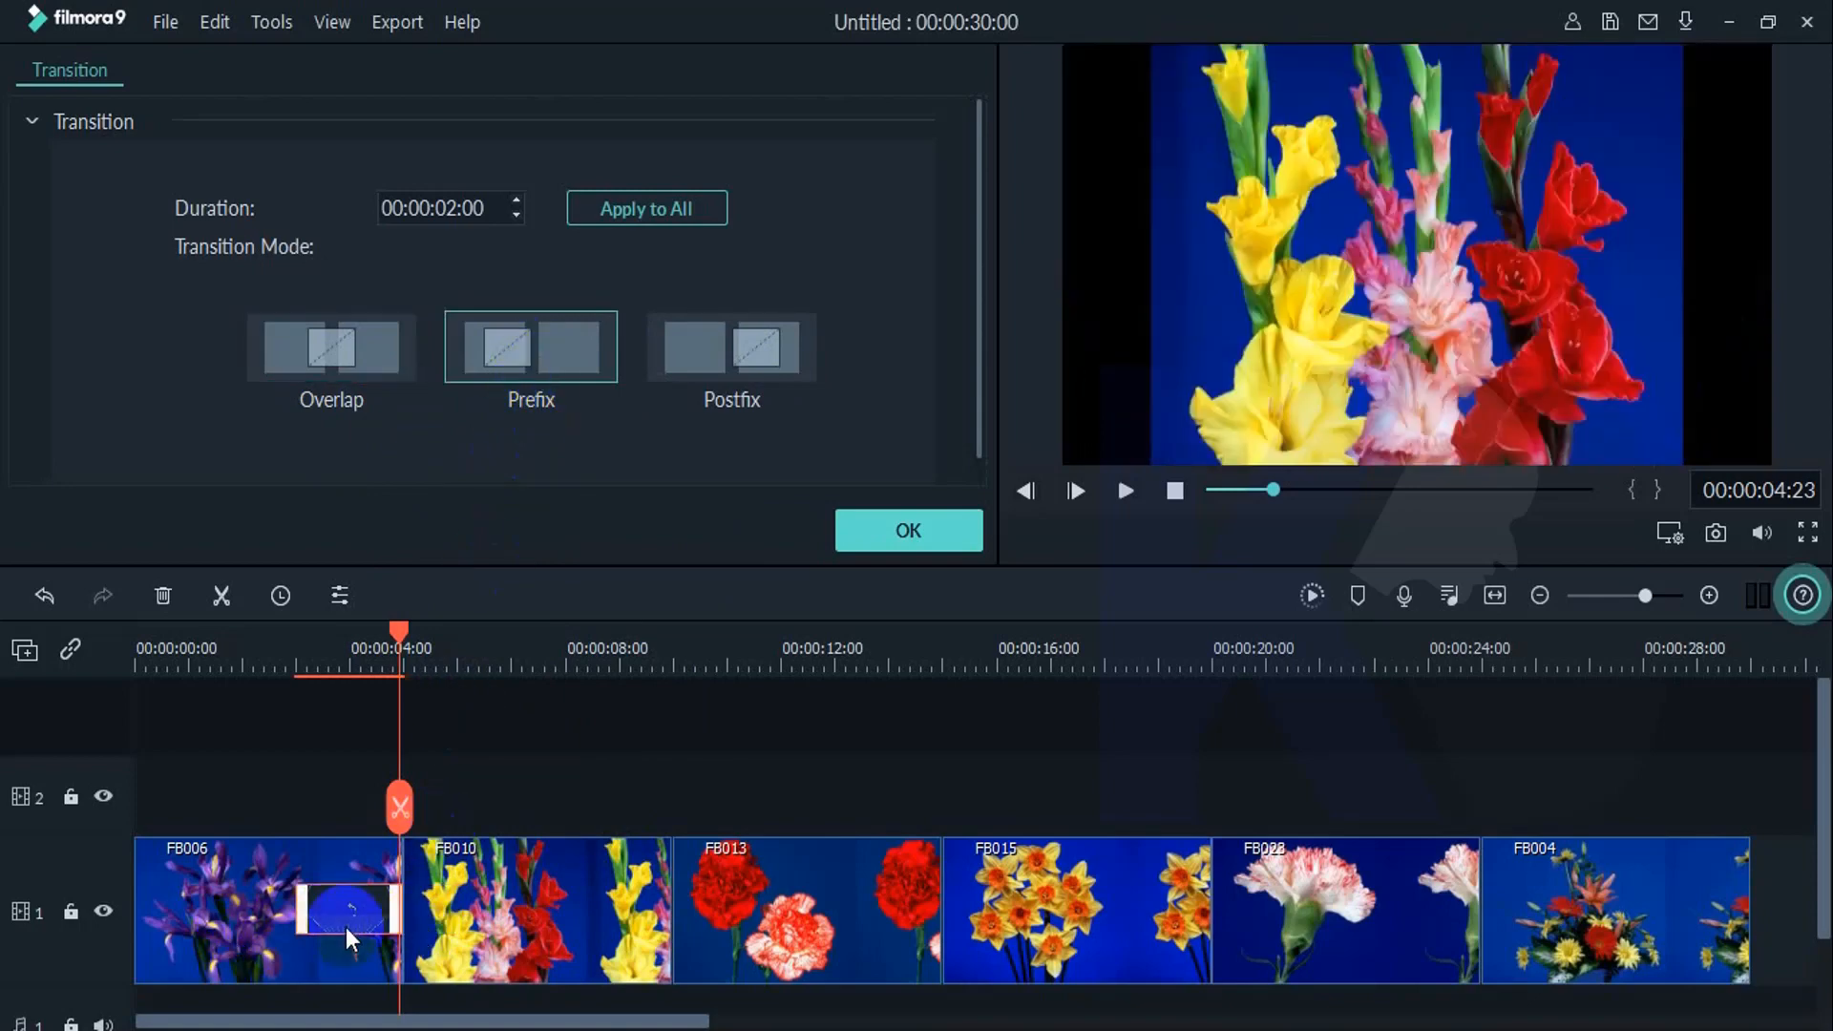
click(754, 363)
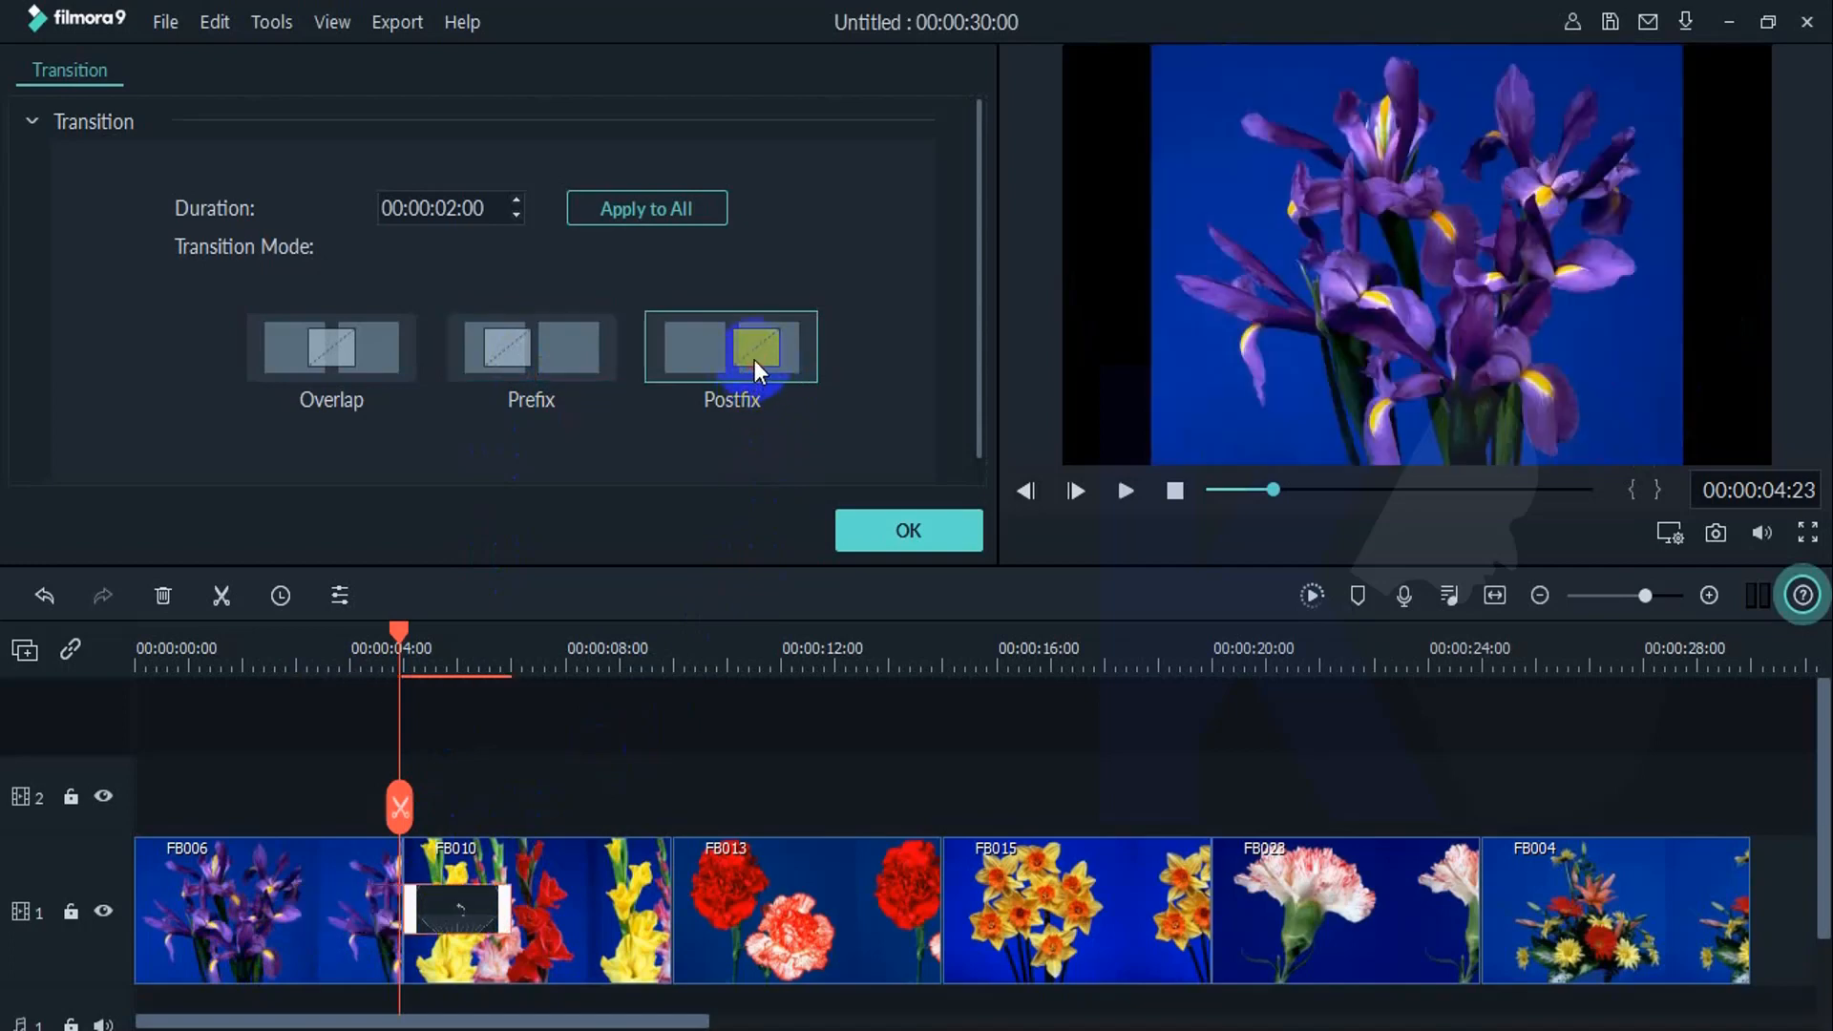
Step: Play the Box Flip 2 transition in Postfix mode several times, starting from within the FB006 clip
key(space)
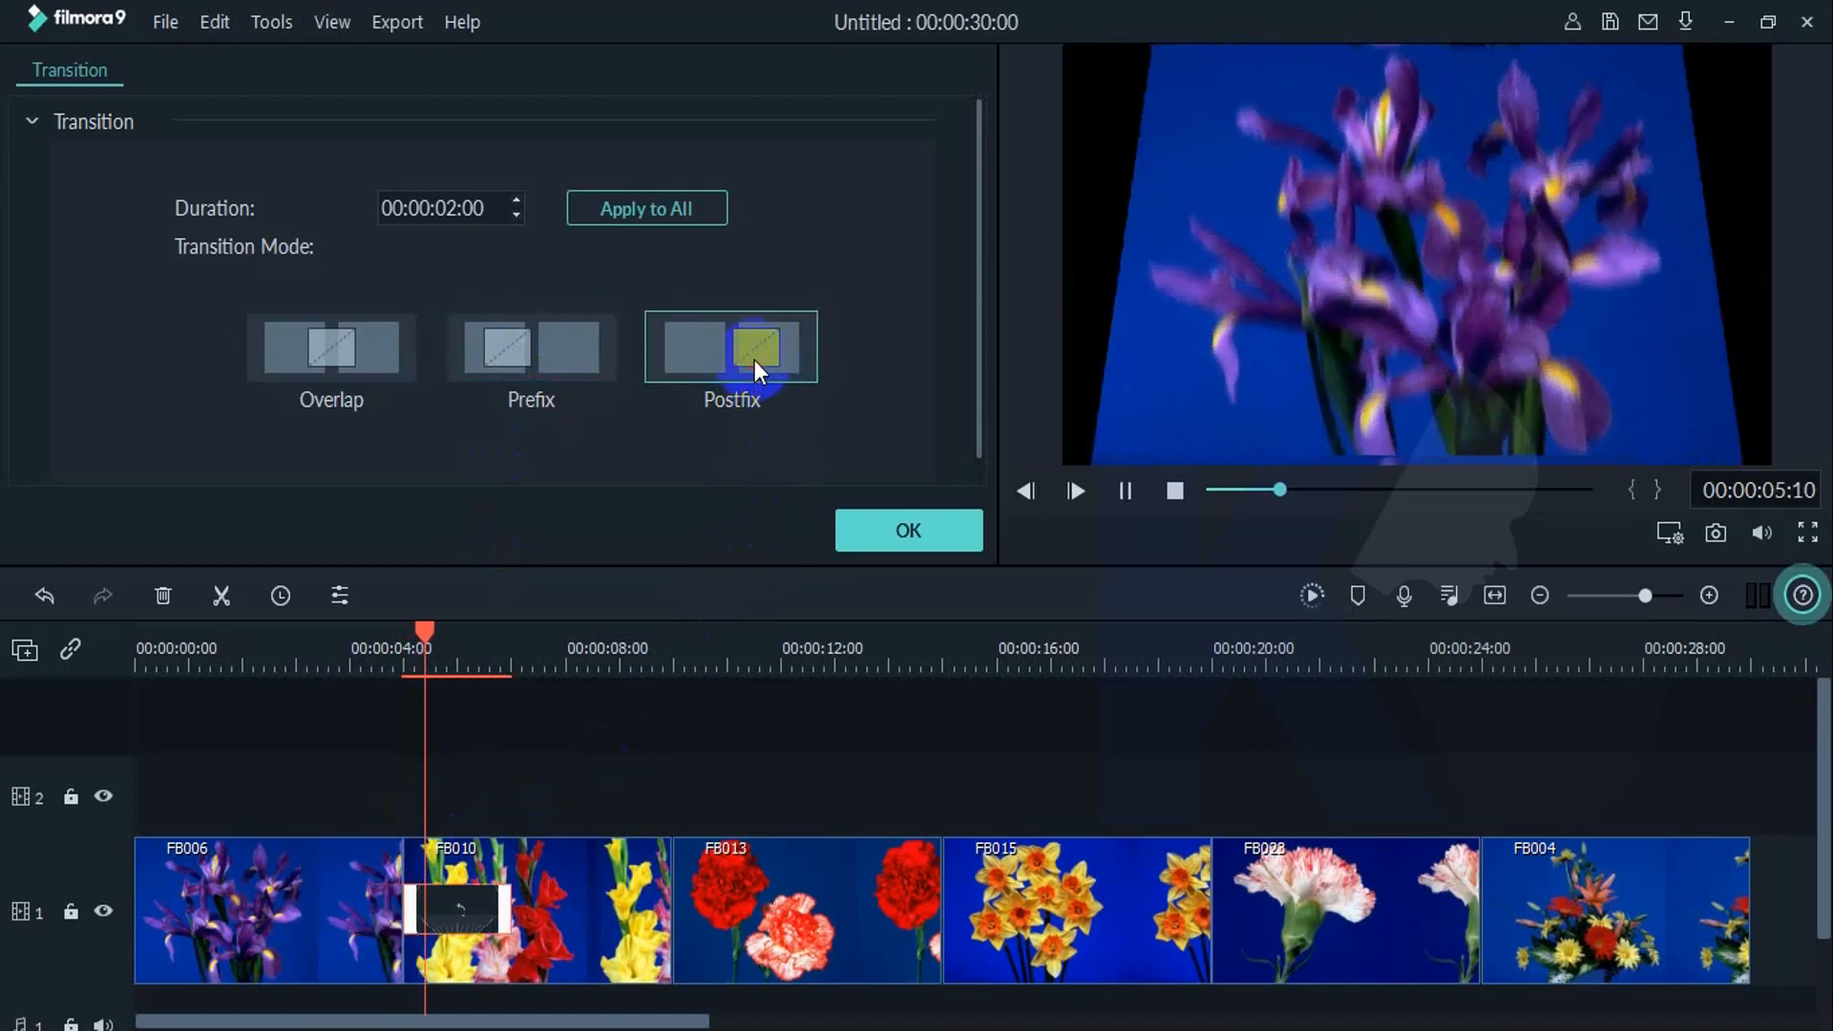
click(686, 690)
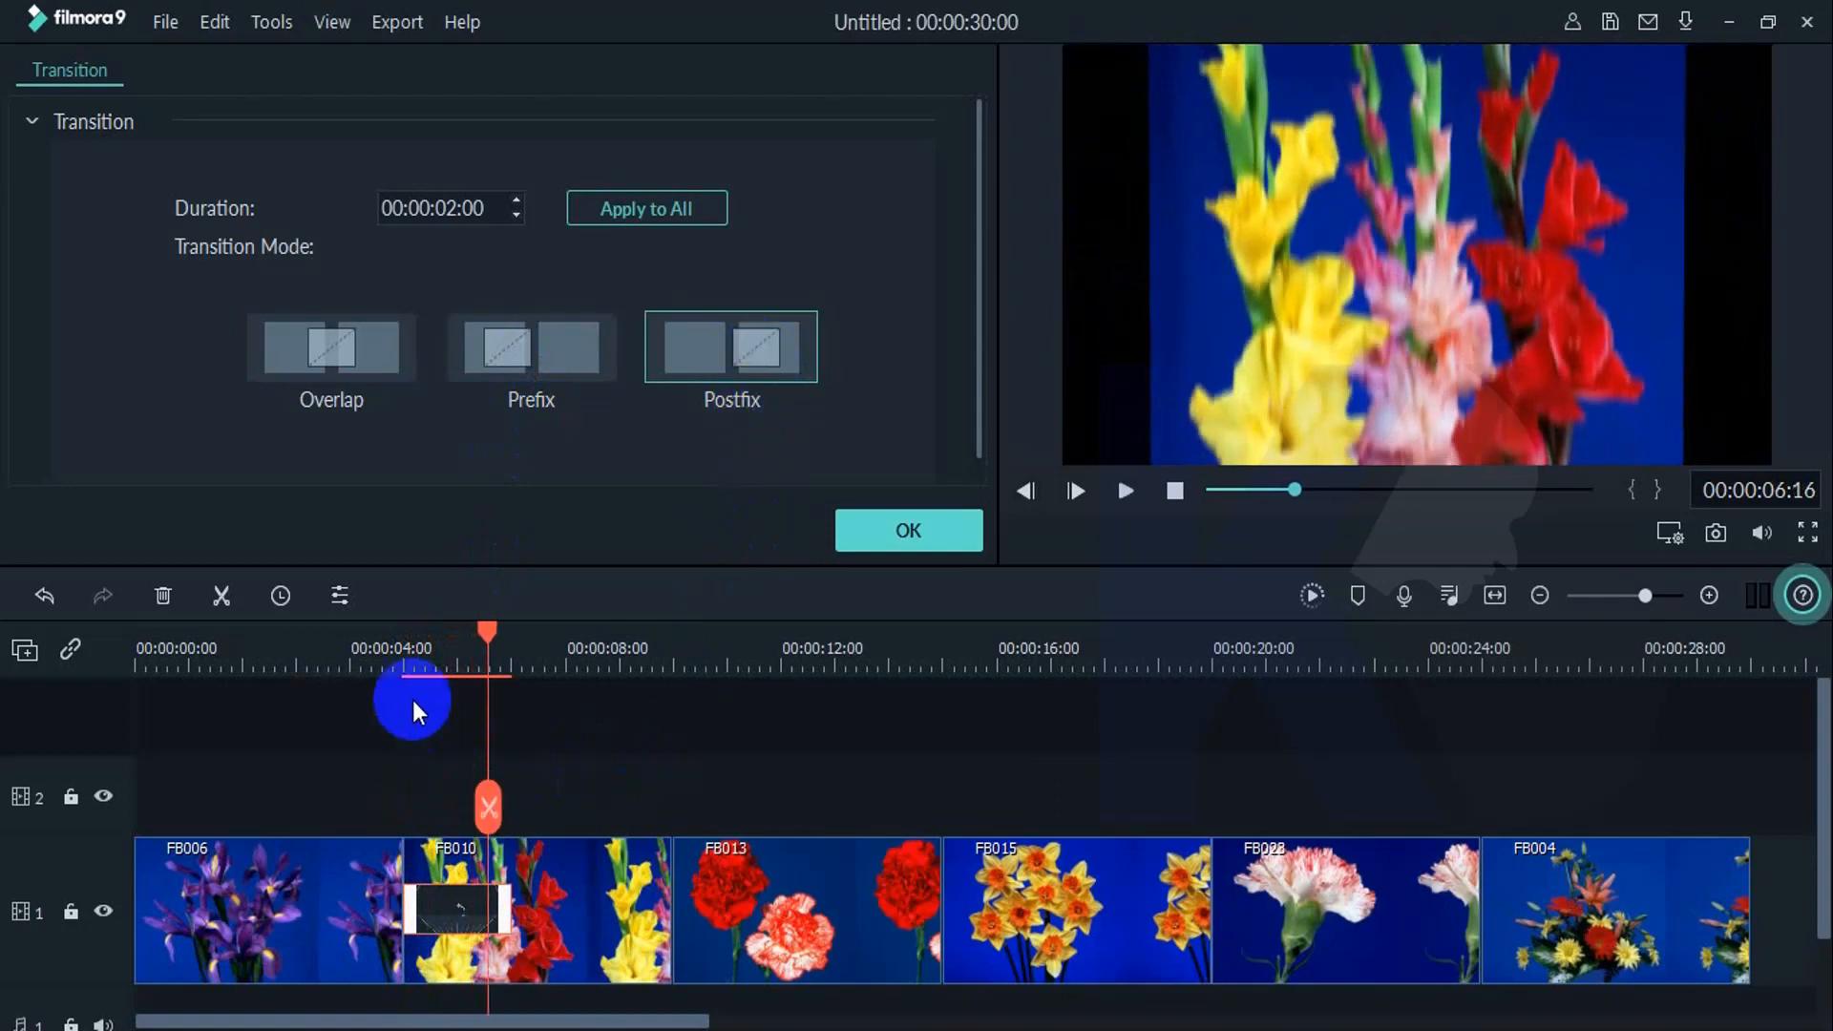
click(388, 655)
key(space)
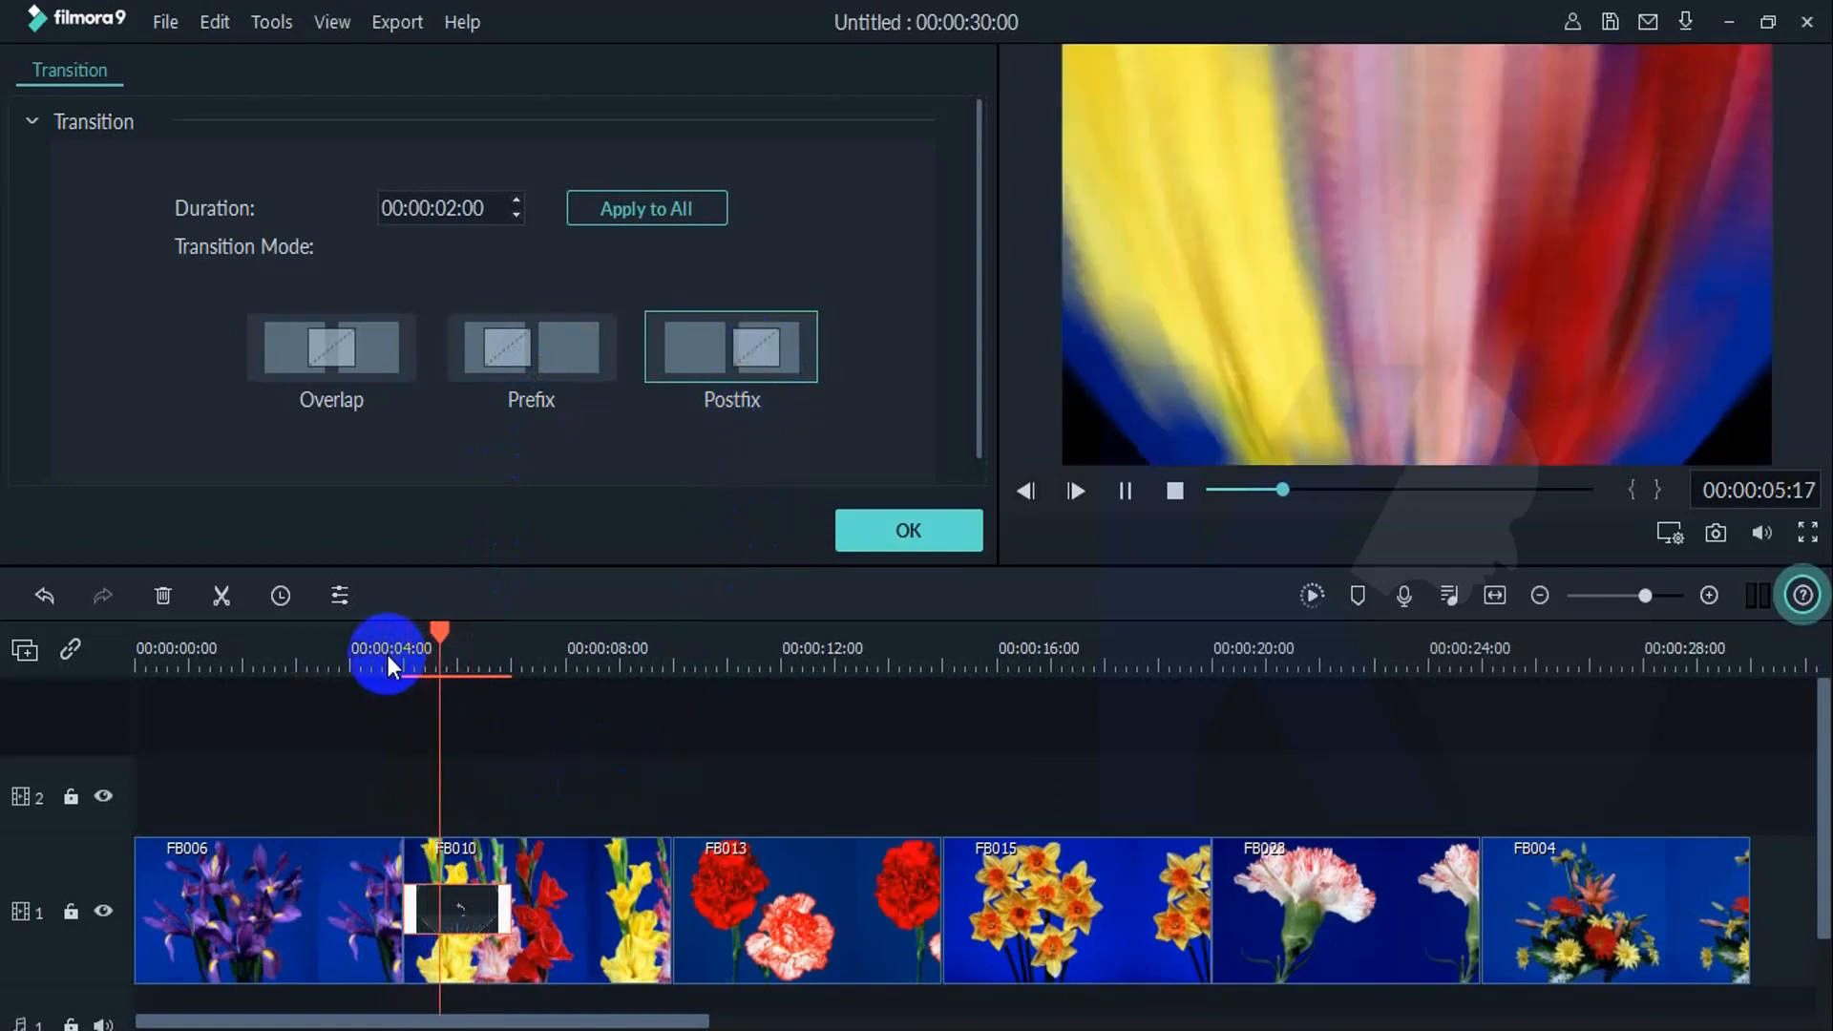
click(524, 959)
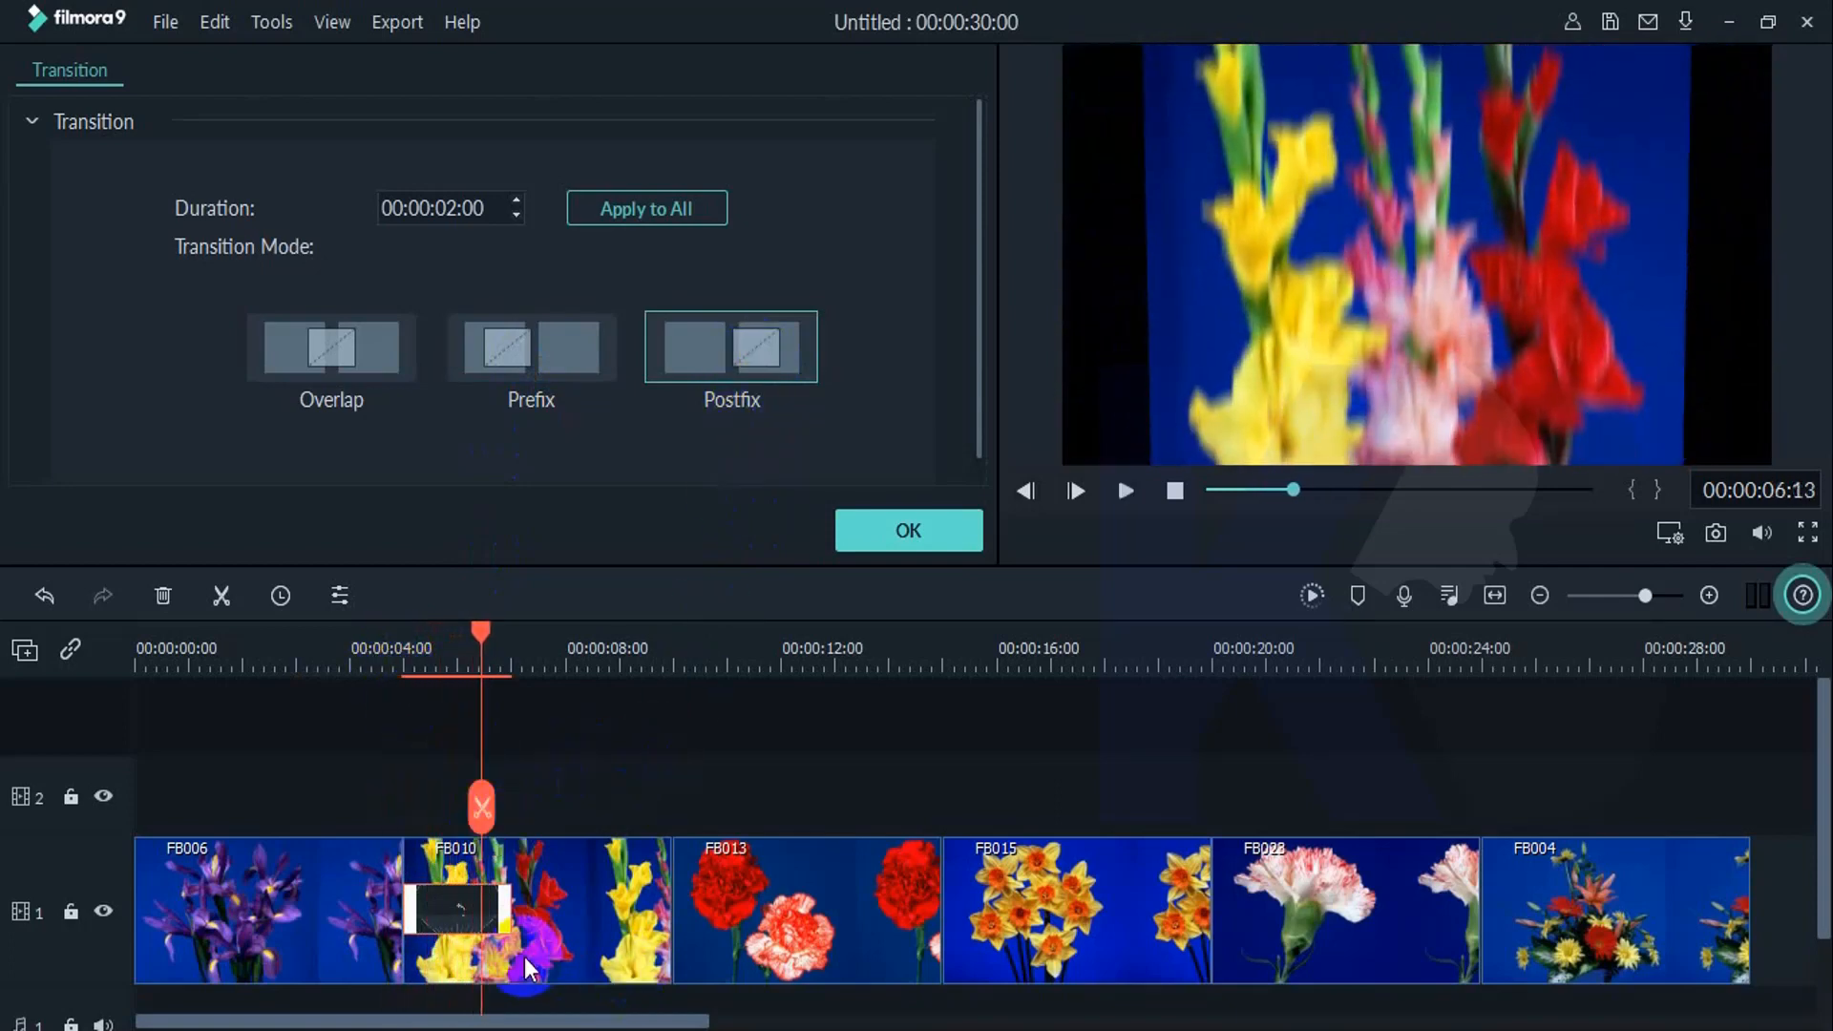
click(303, 650)
key(space)
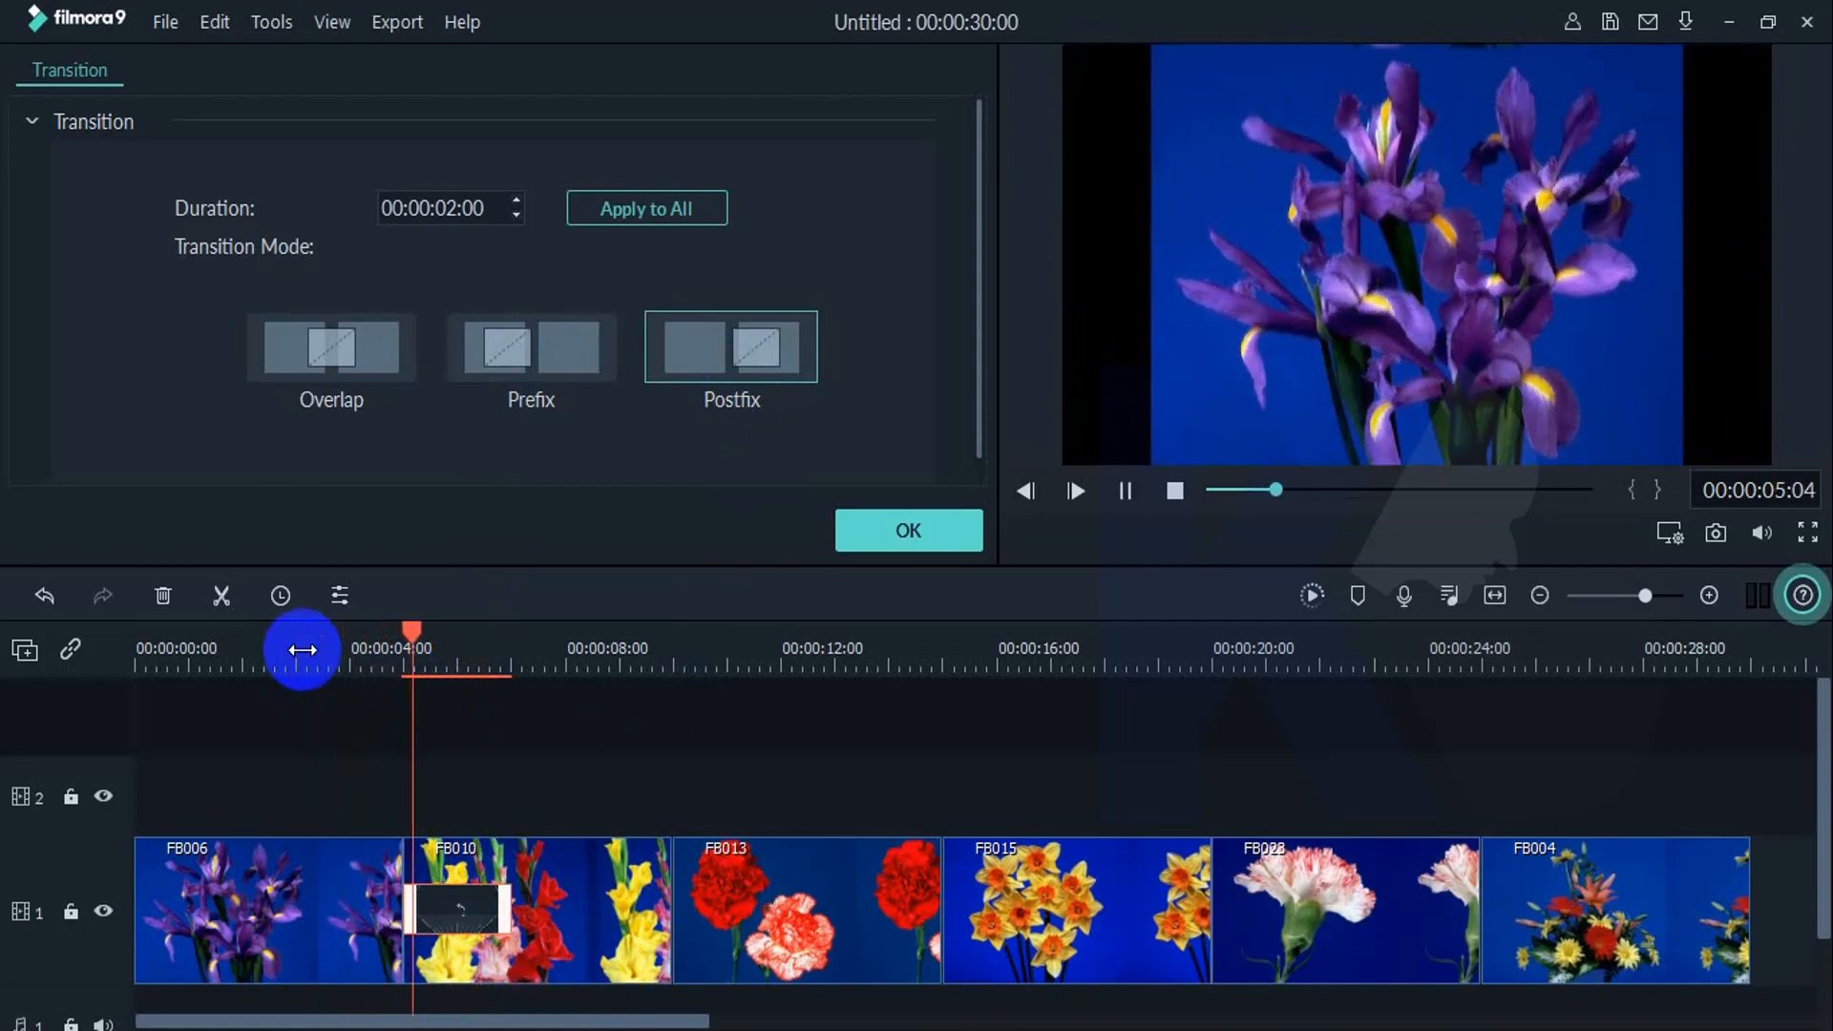
key(space)
click(400, 854)
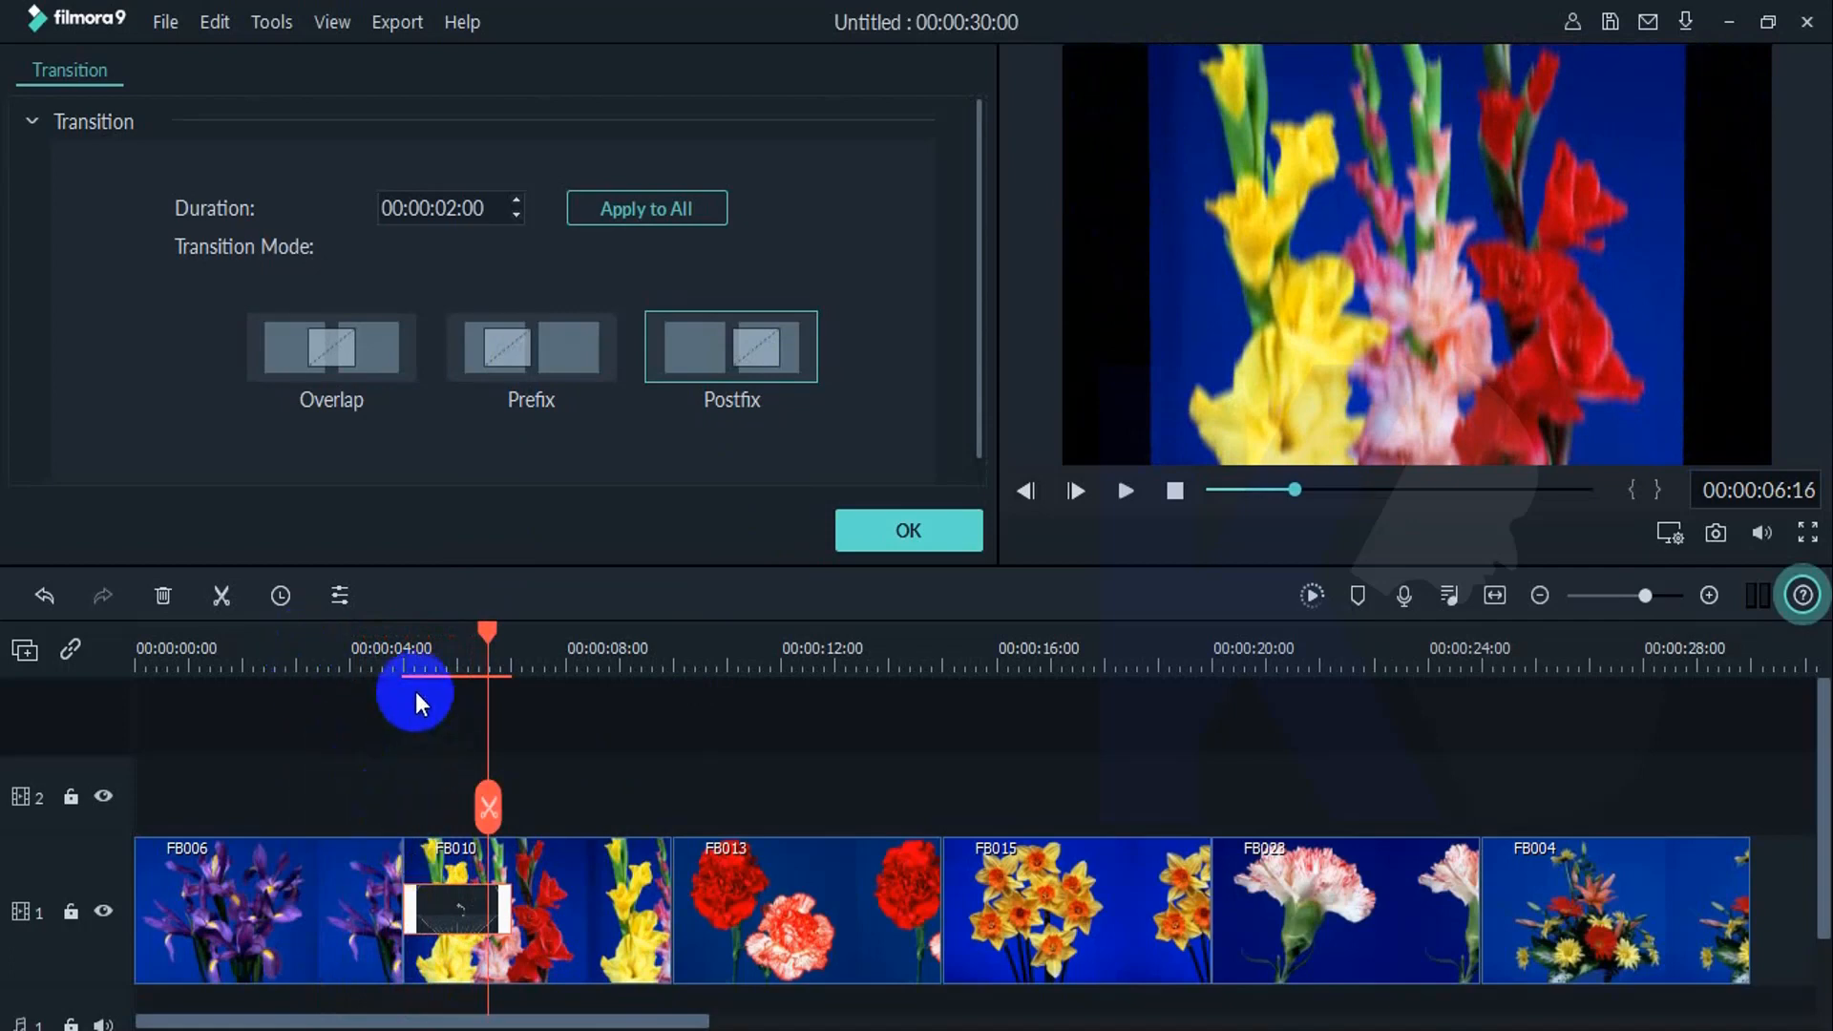
Step: Set the transition mode back to Overlap and play the Box Flip 2 transition across the FB006–FB010 cut
click(340, 357)
click(331, 635)
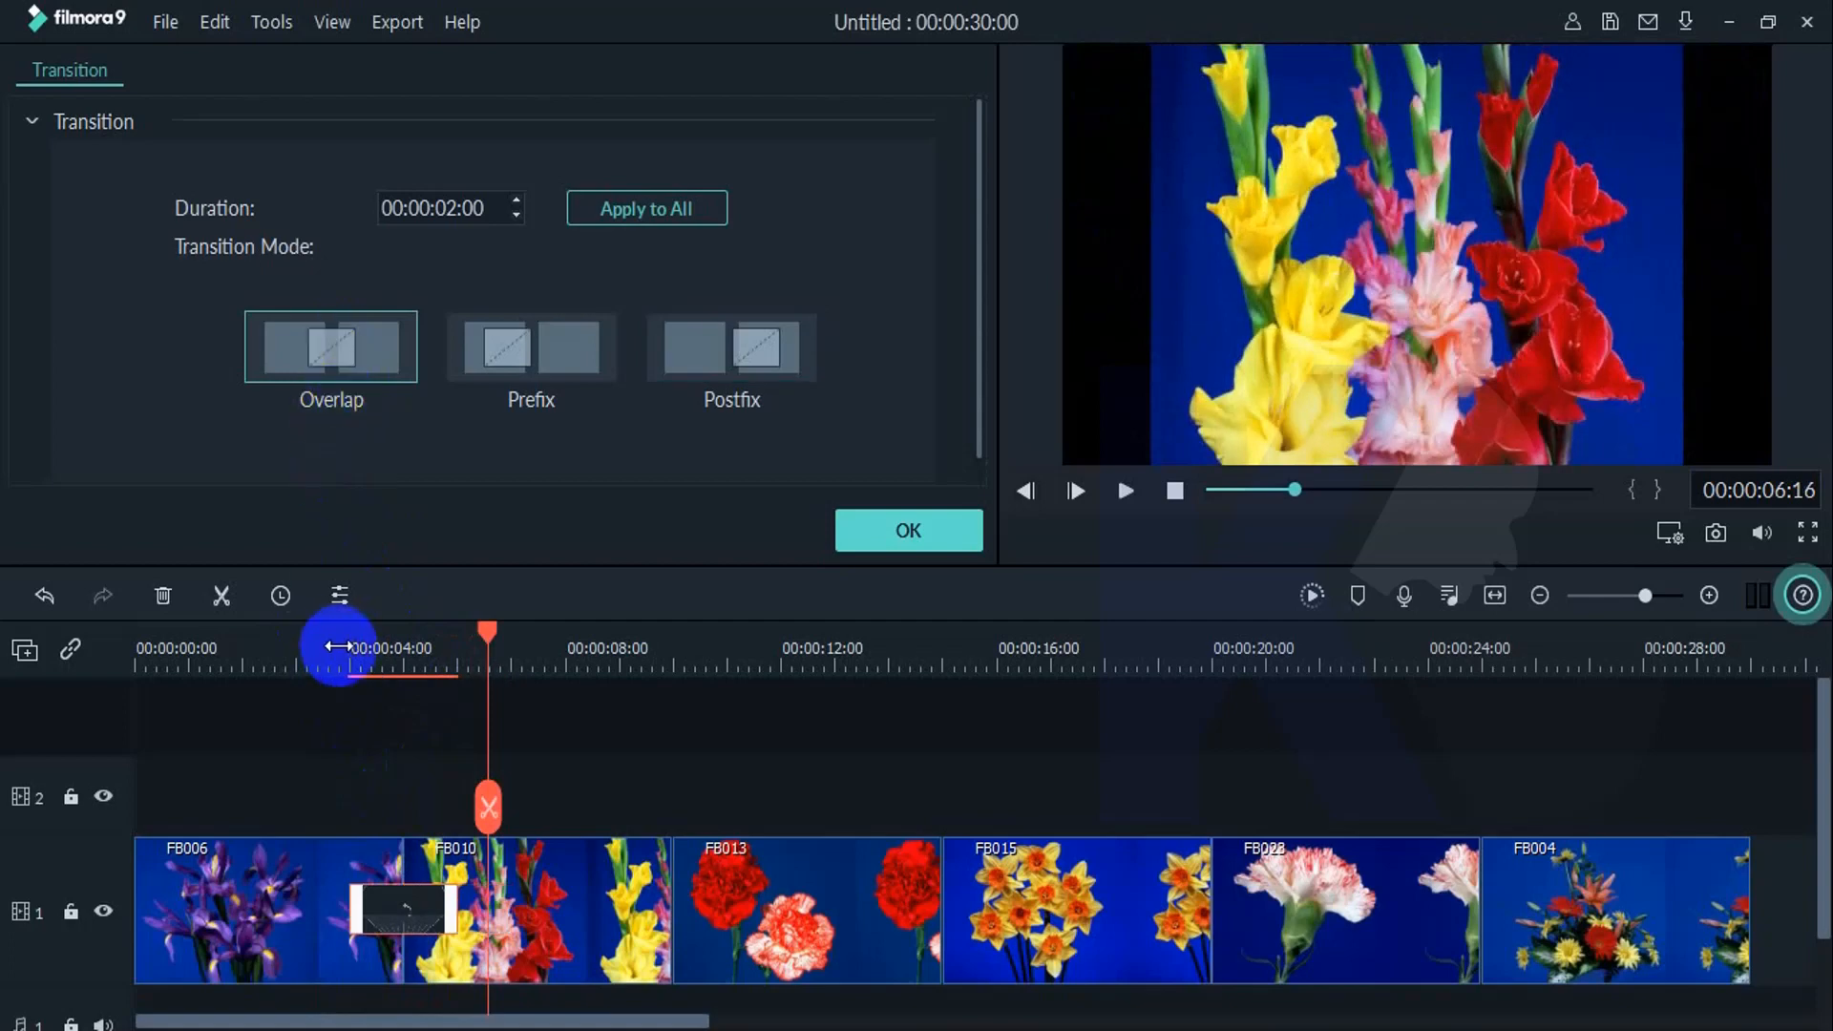
key(space)
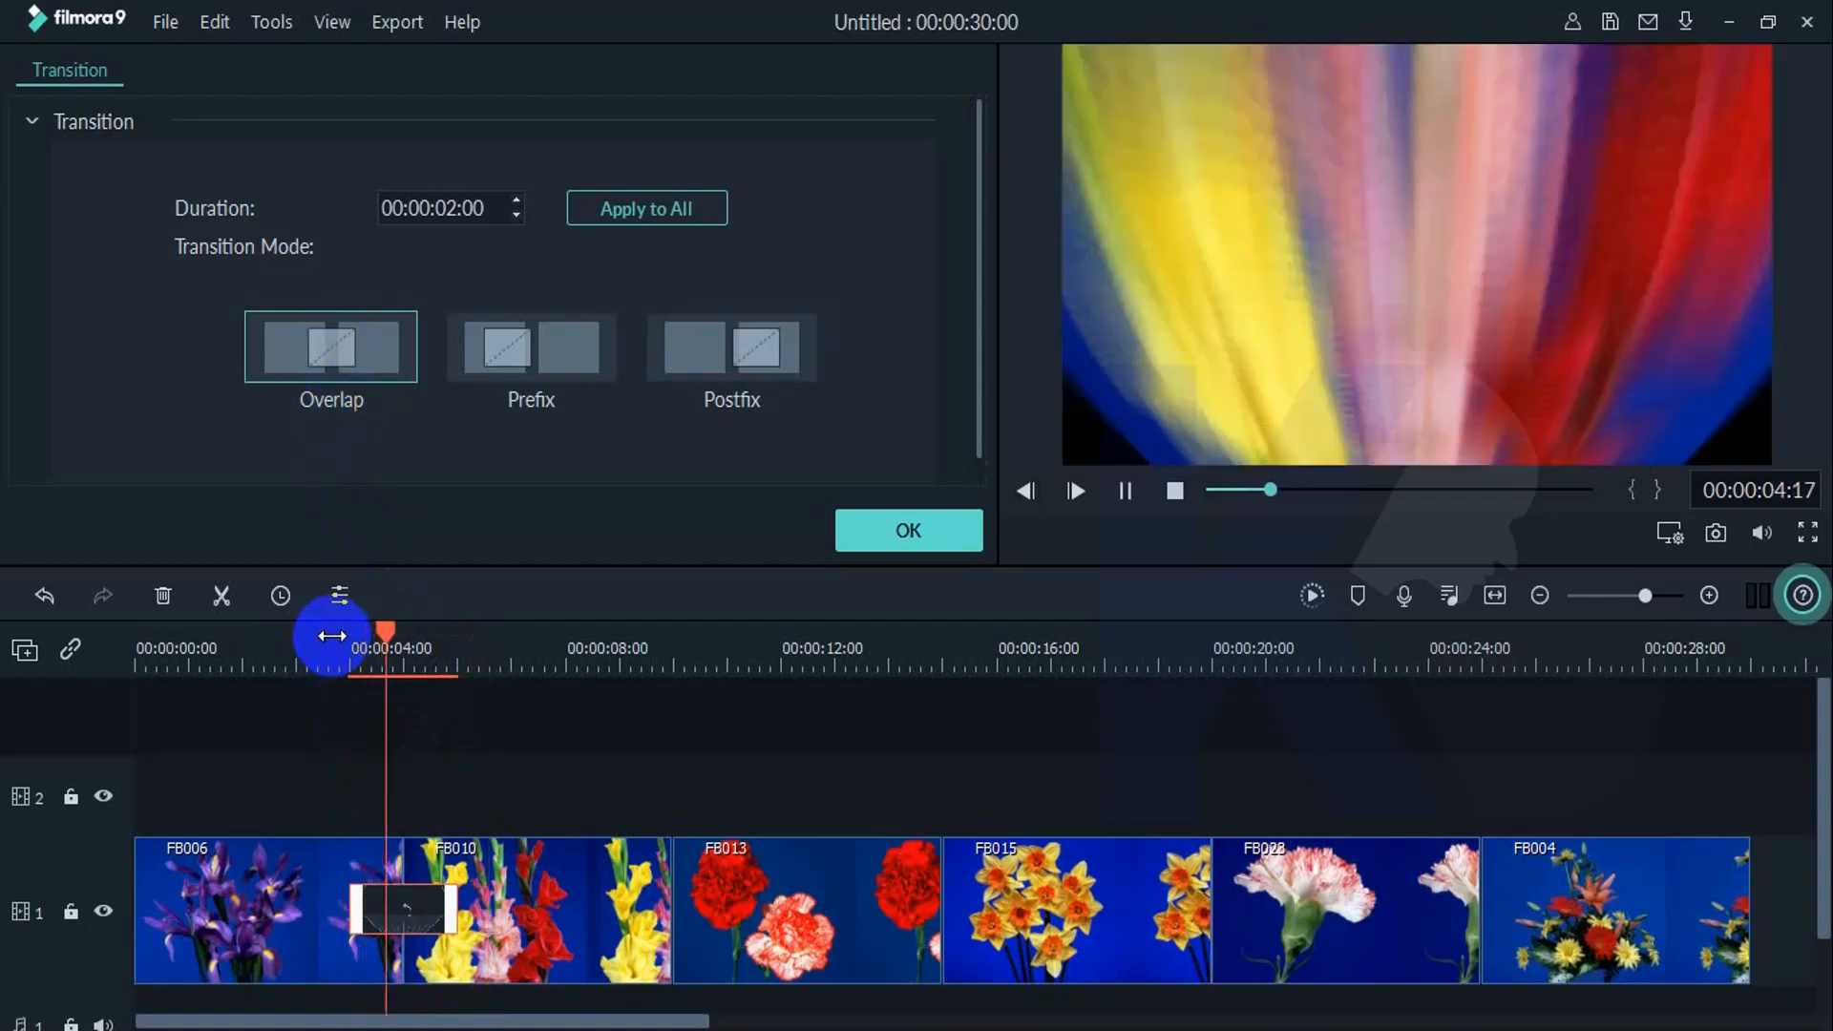
key(space)
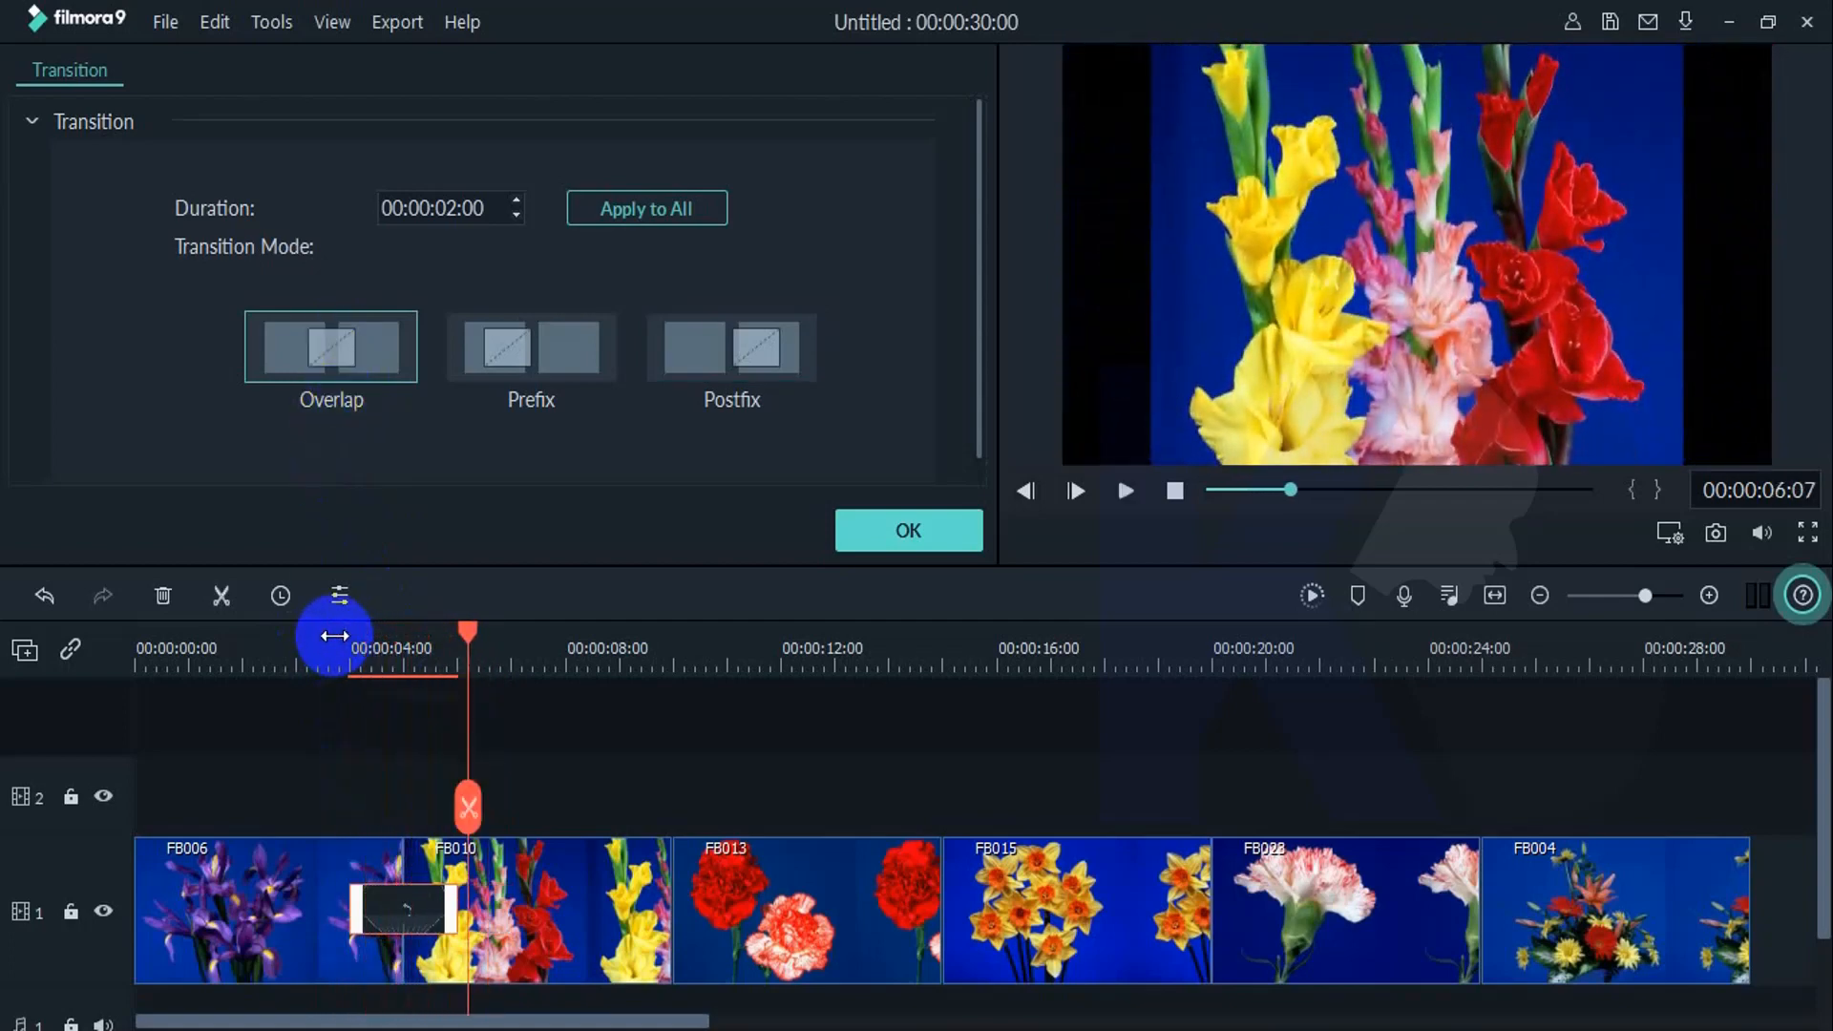
click(378, 638)
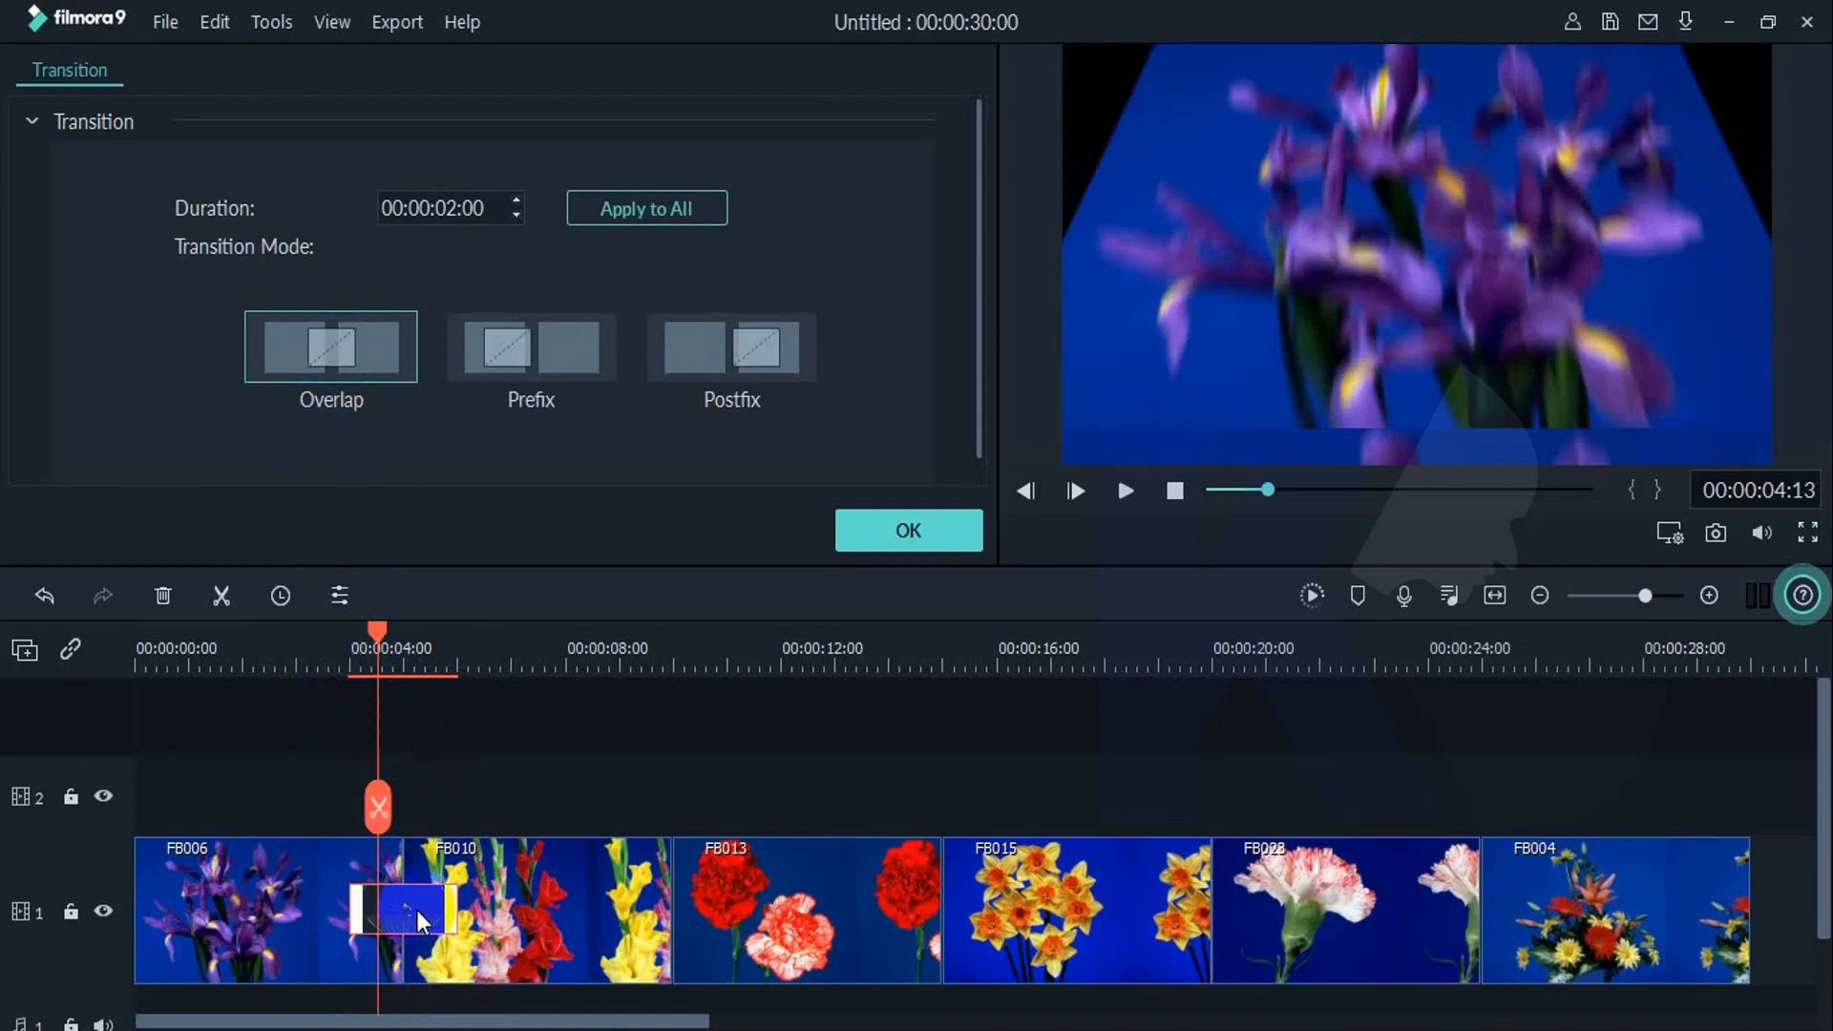
key(space)
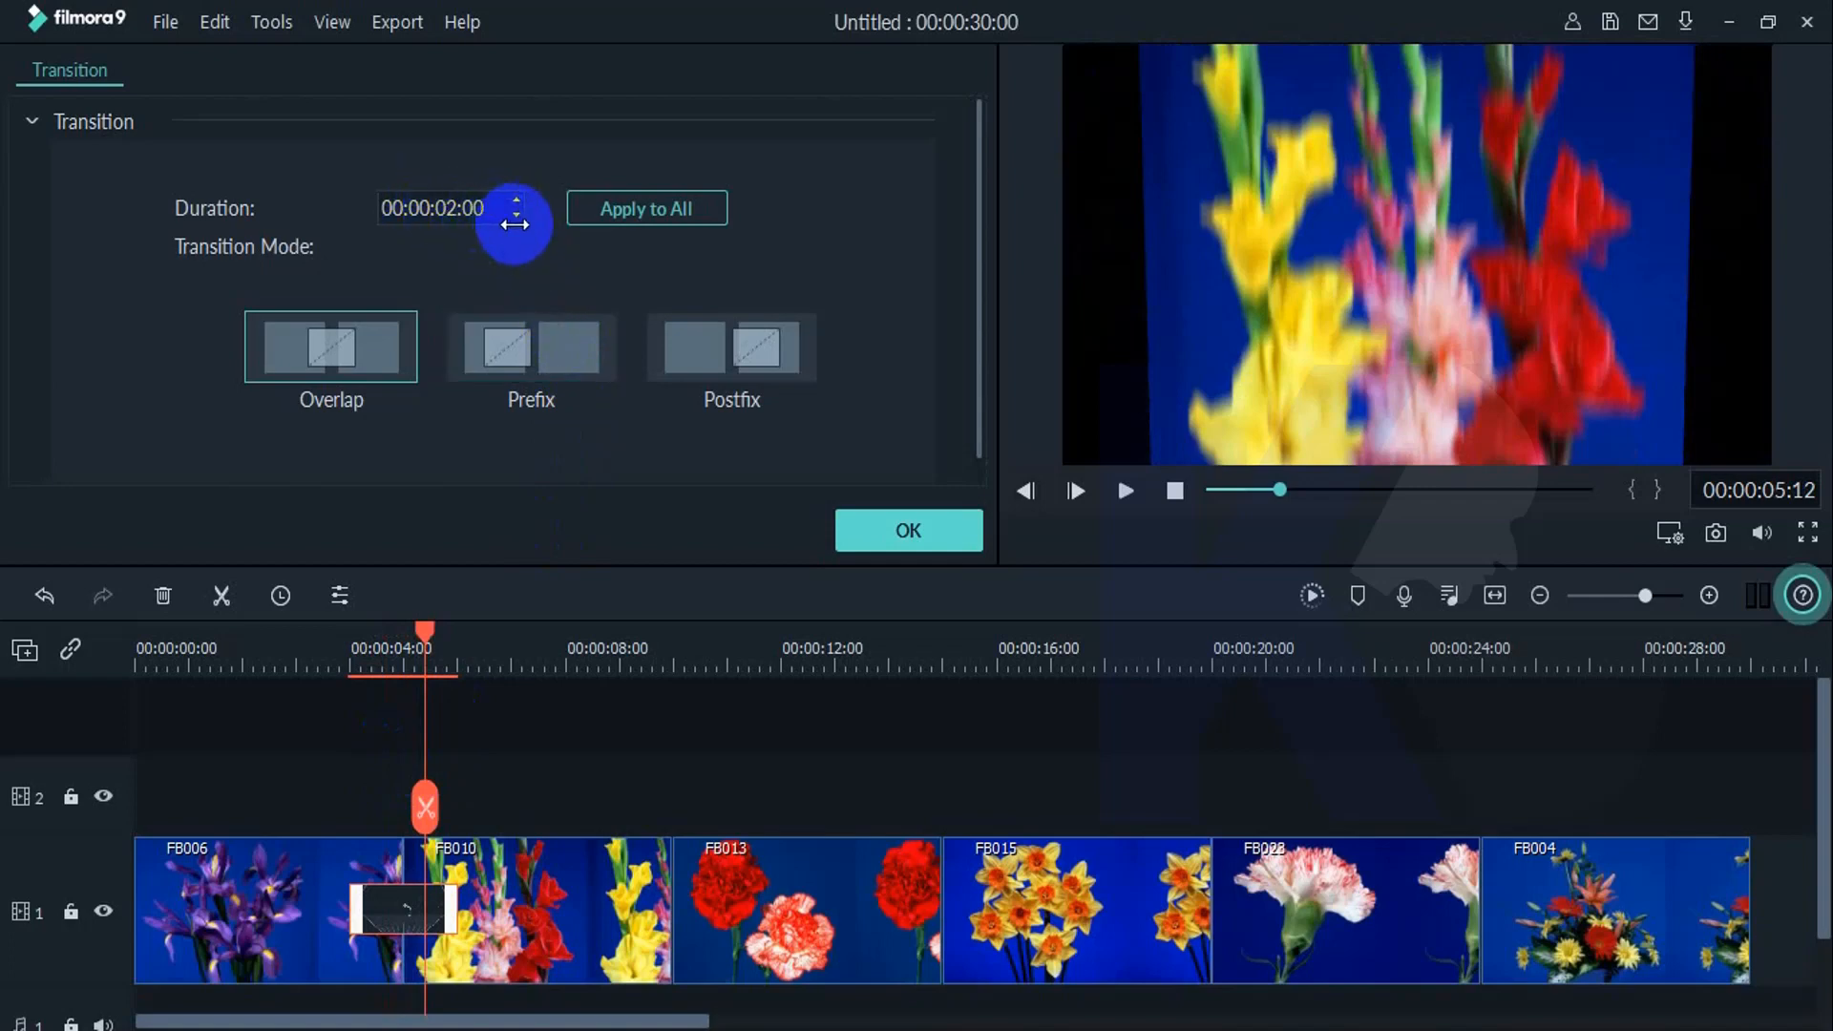
Step: Set the duration of the Box Flip 2 transition to 00:00:01:20
click(517, 216)
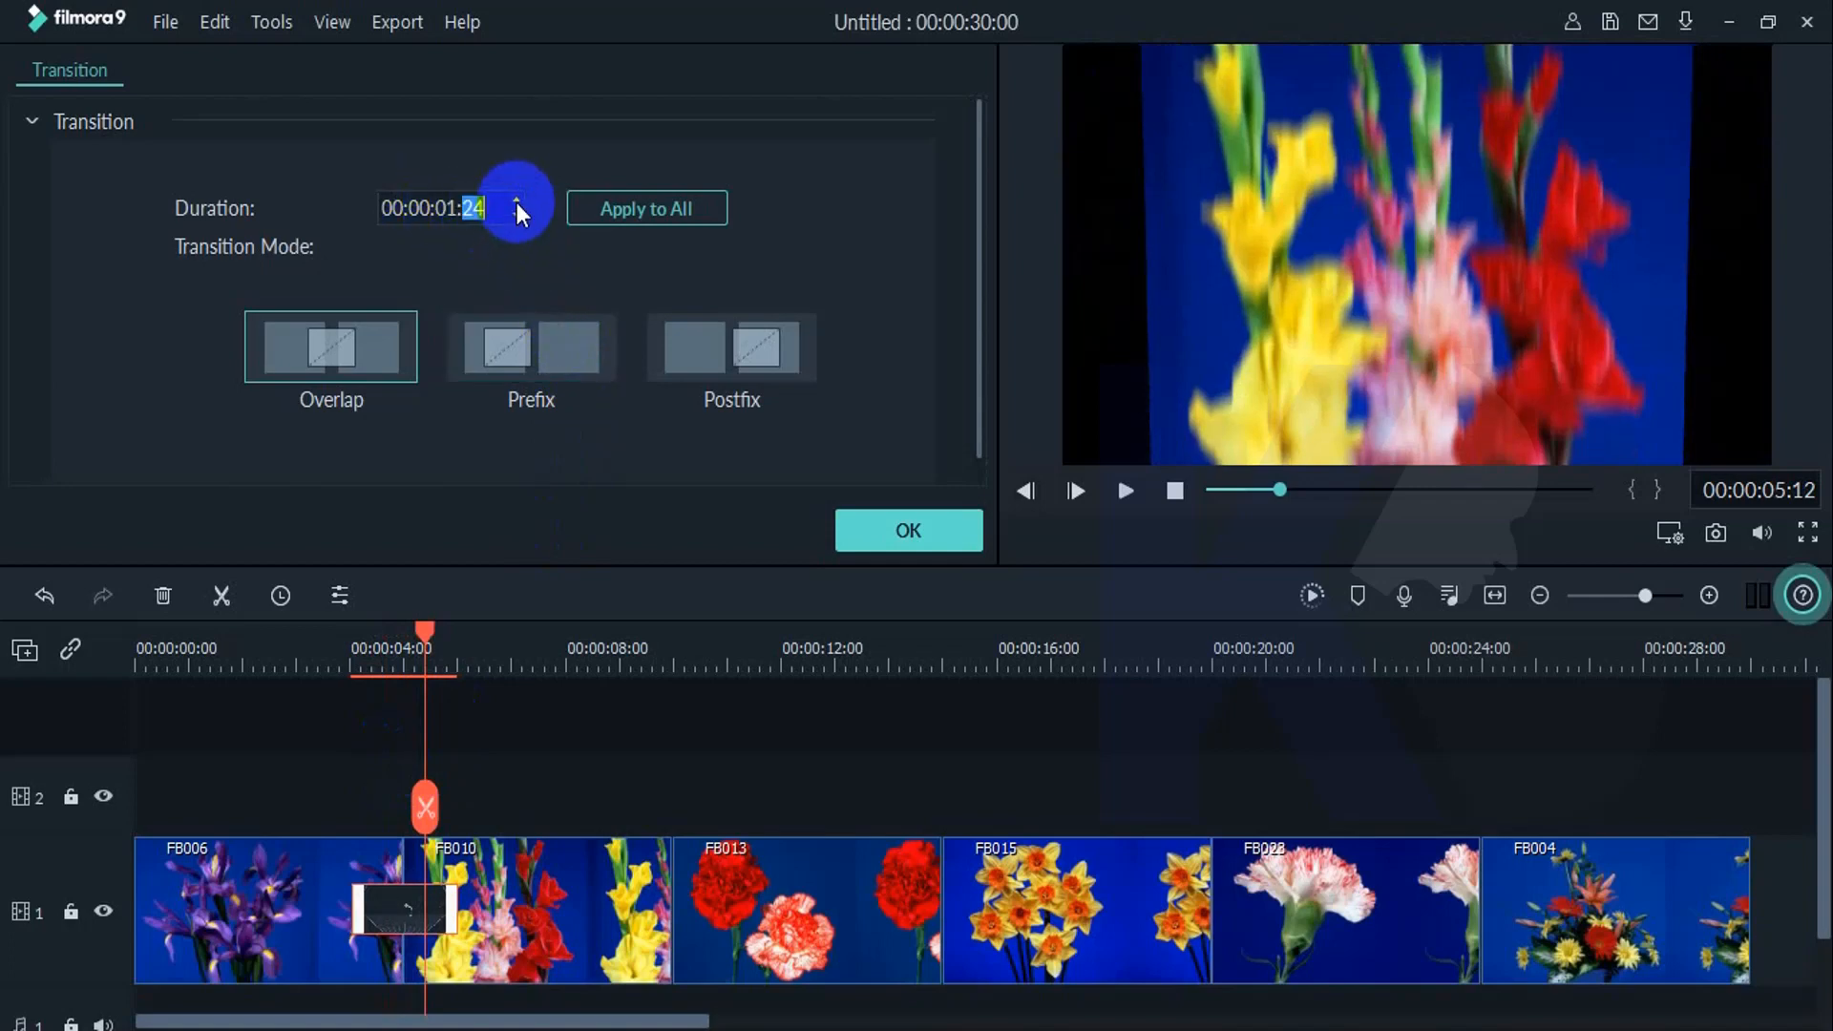
click(518, 201)
click(514, 218)
click(514, 218)
click(513, 217)
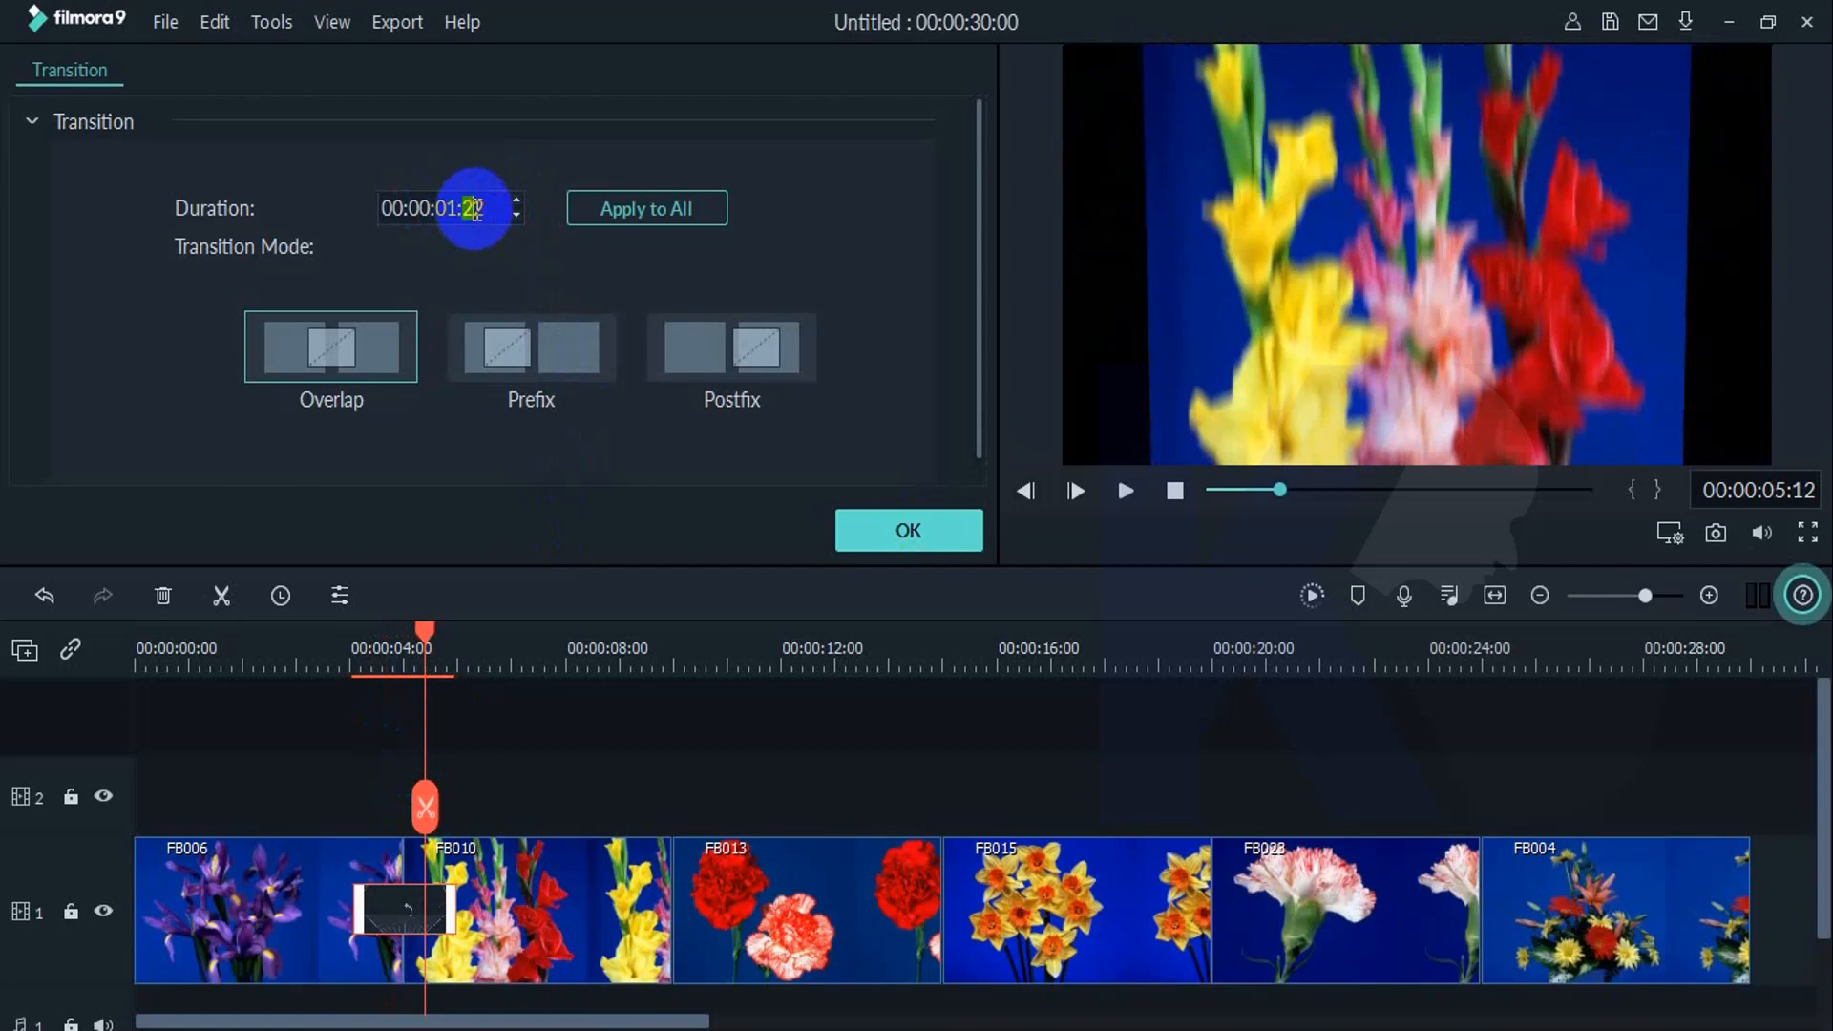
click(465, 211)
key(shift+Right)
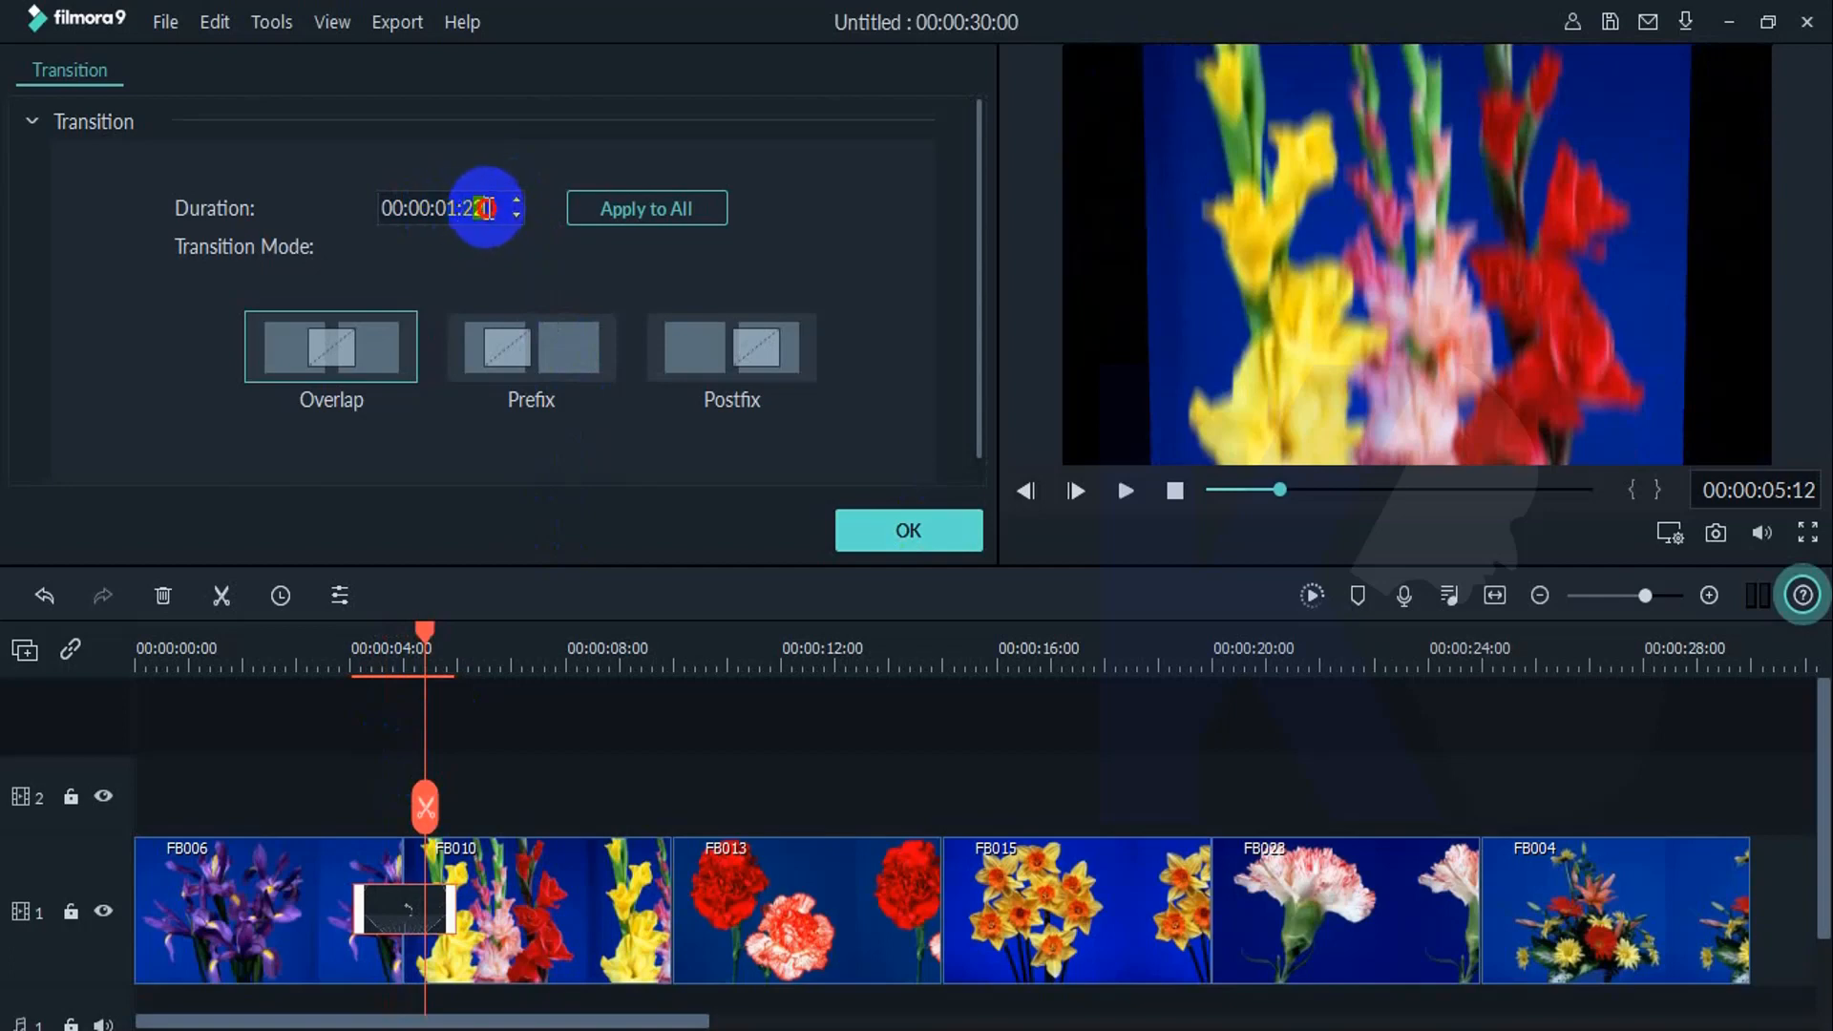
text(0)
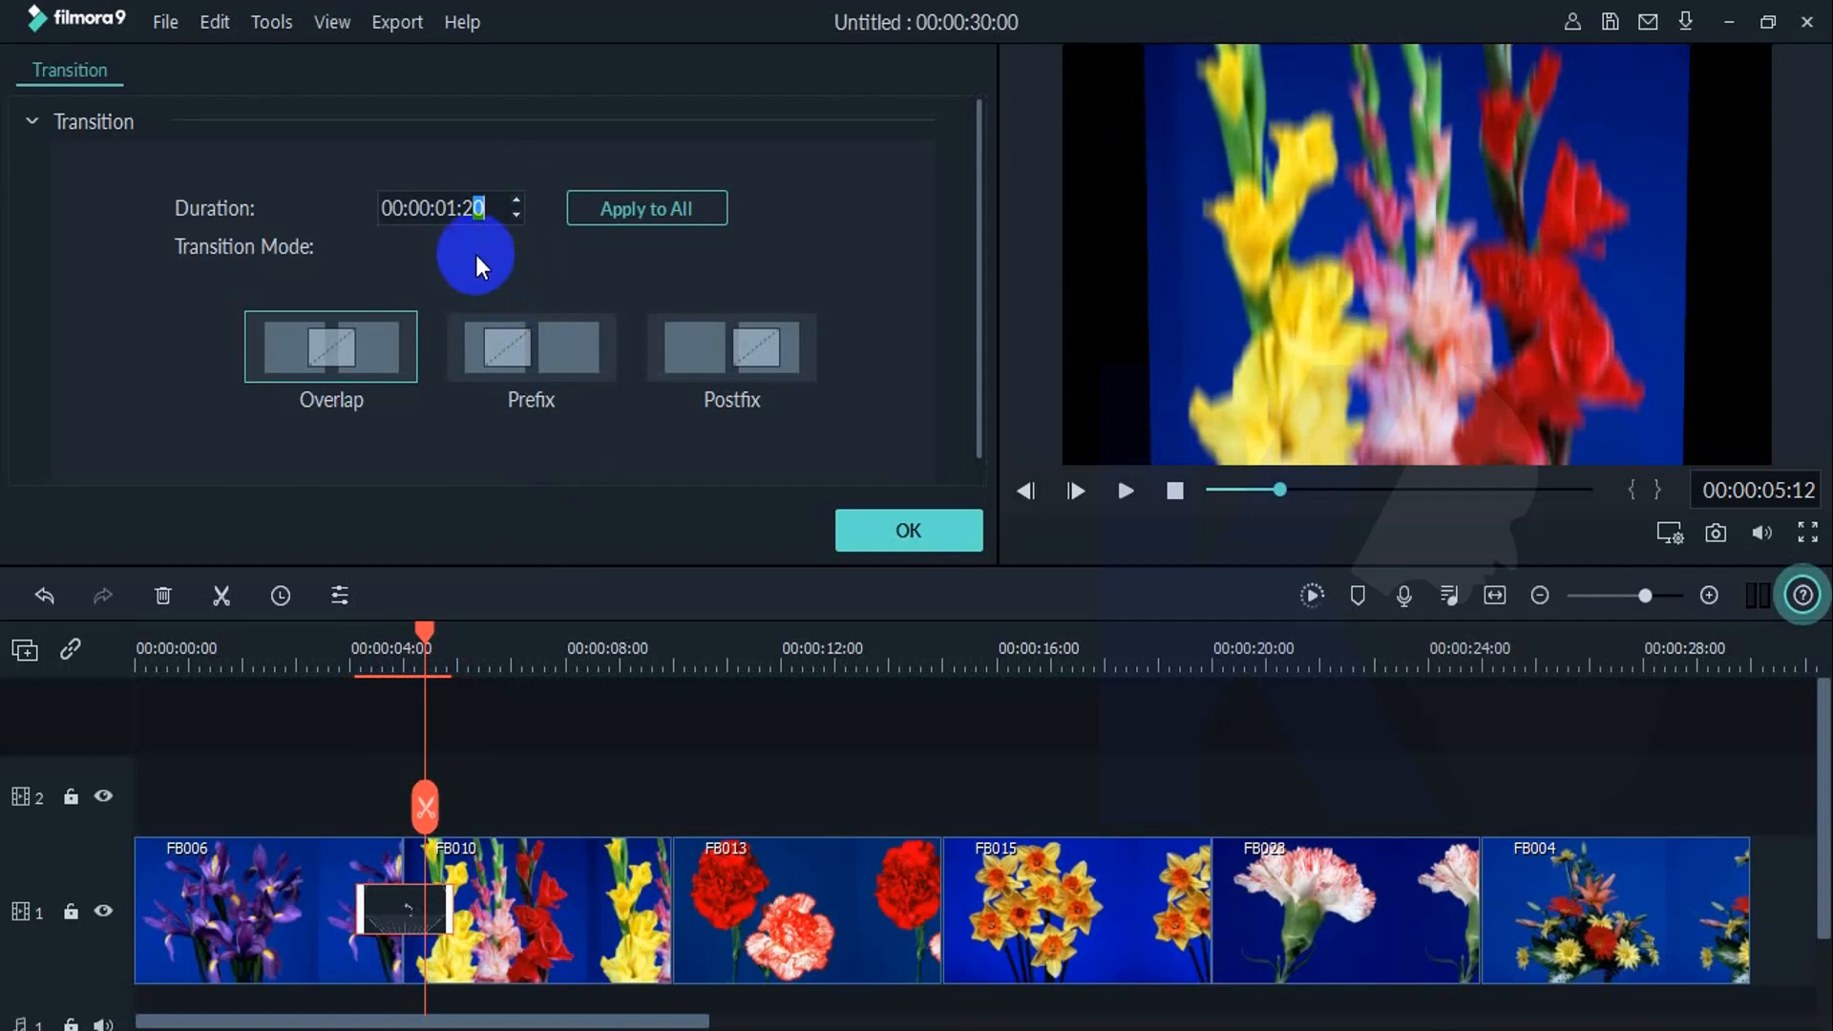
Step: Set the Box Flip 2 transition's duration to 00:00:01:00 and play it twice across the FB006–FB010 cut
text(0)
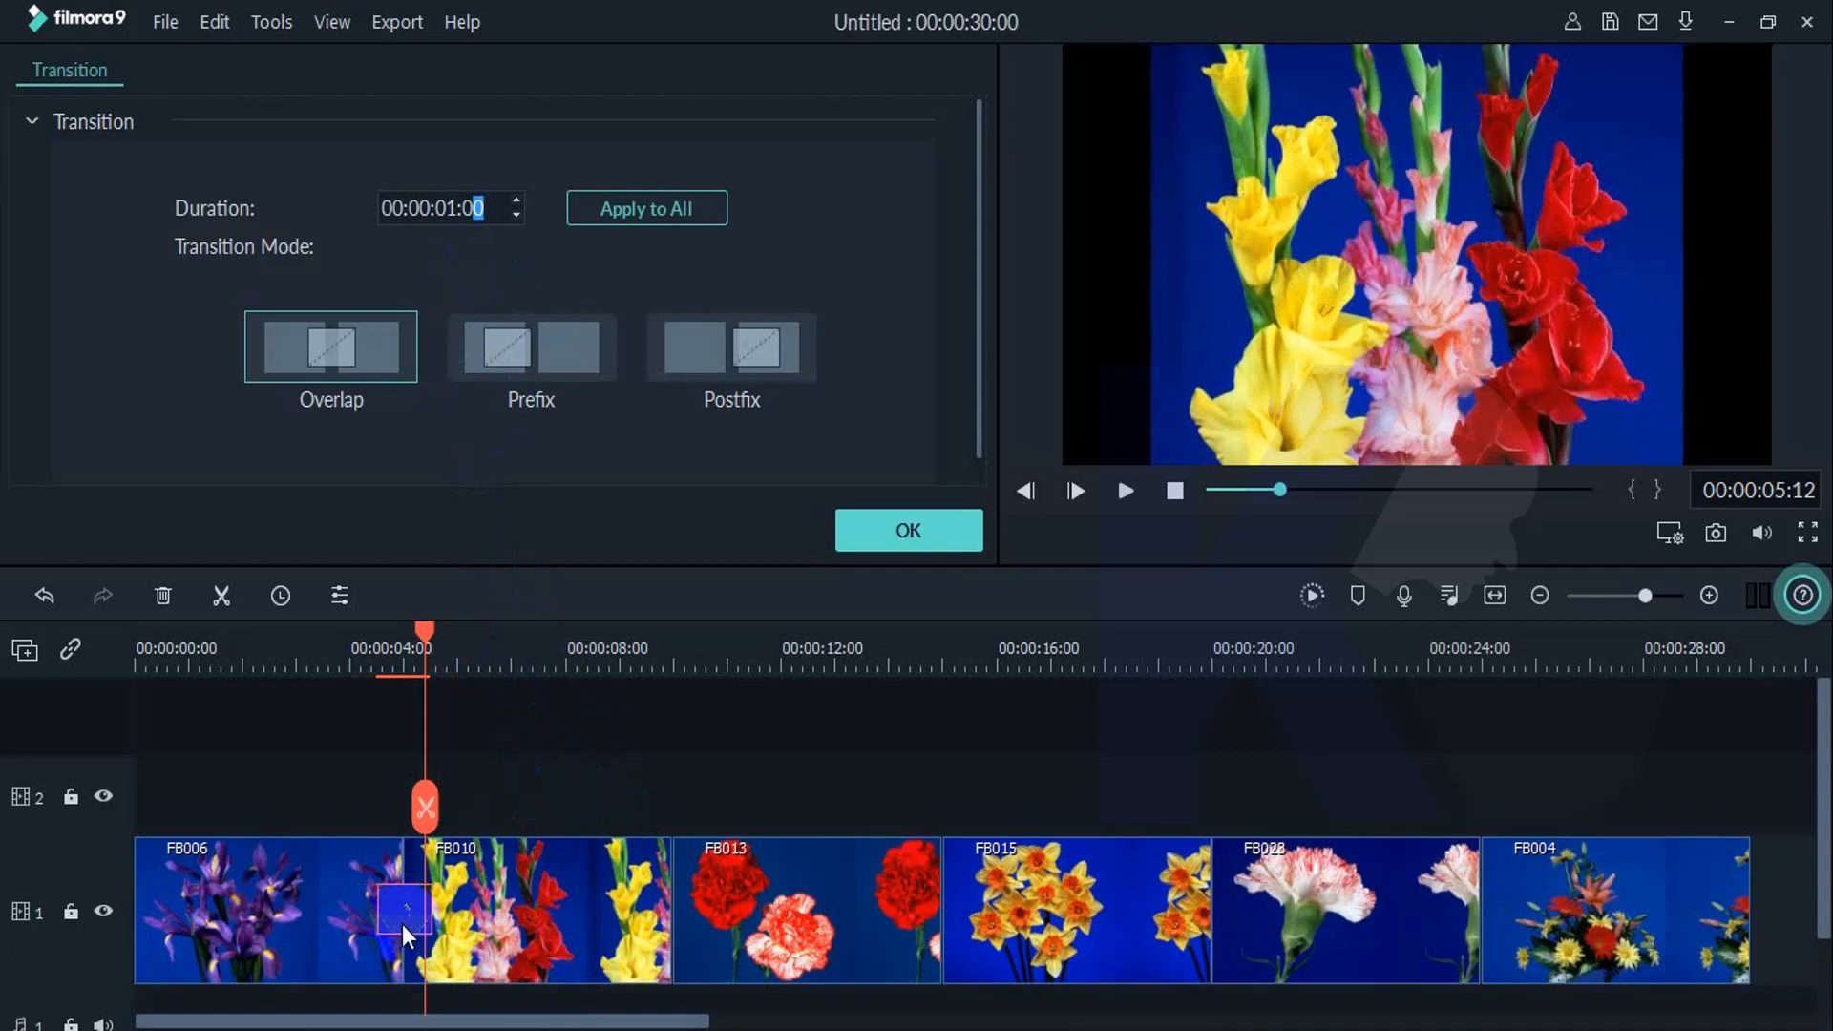
click(336, 651)
key(space)
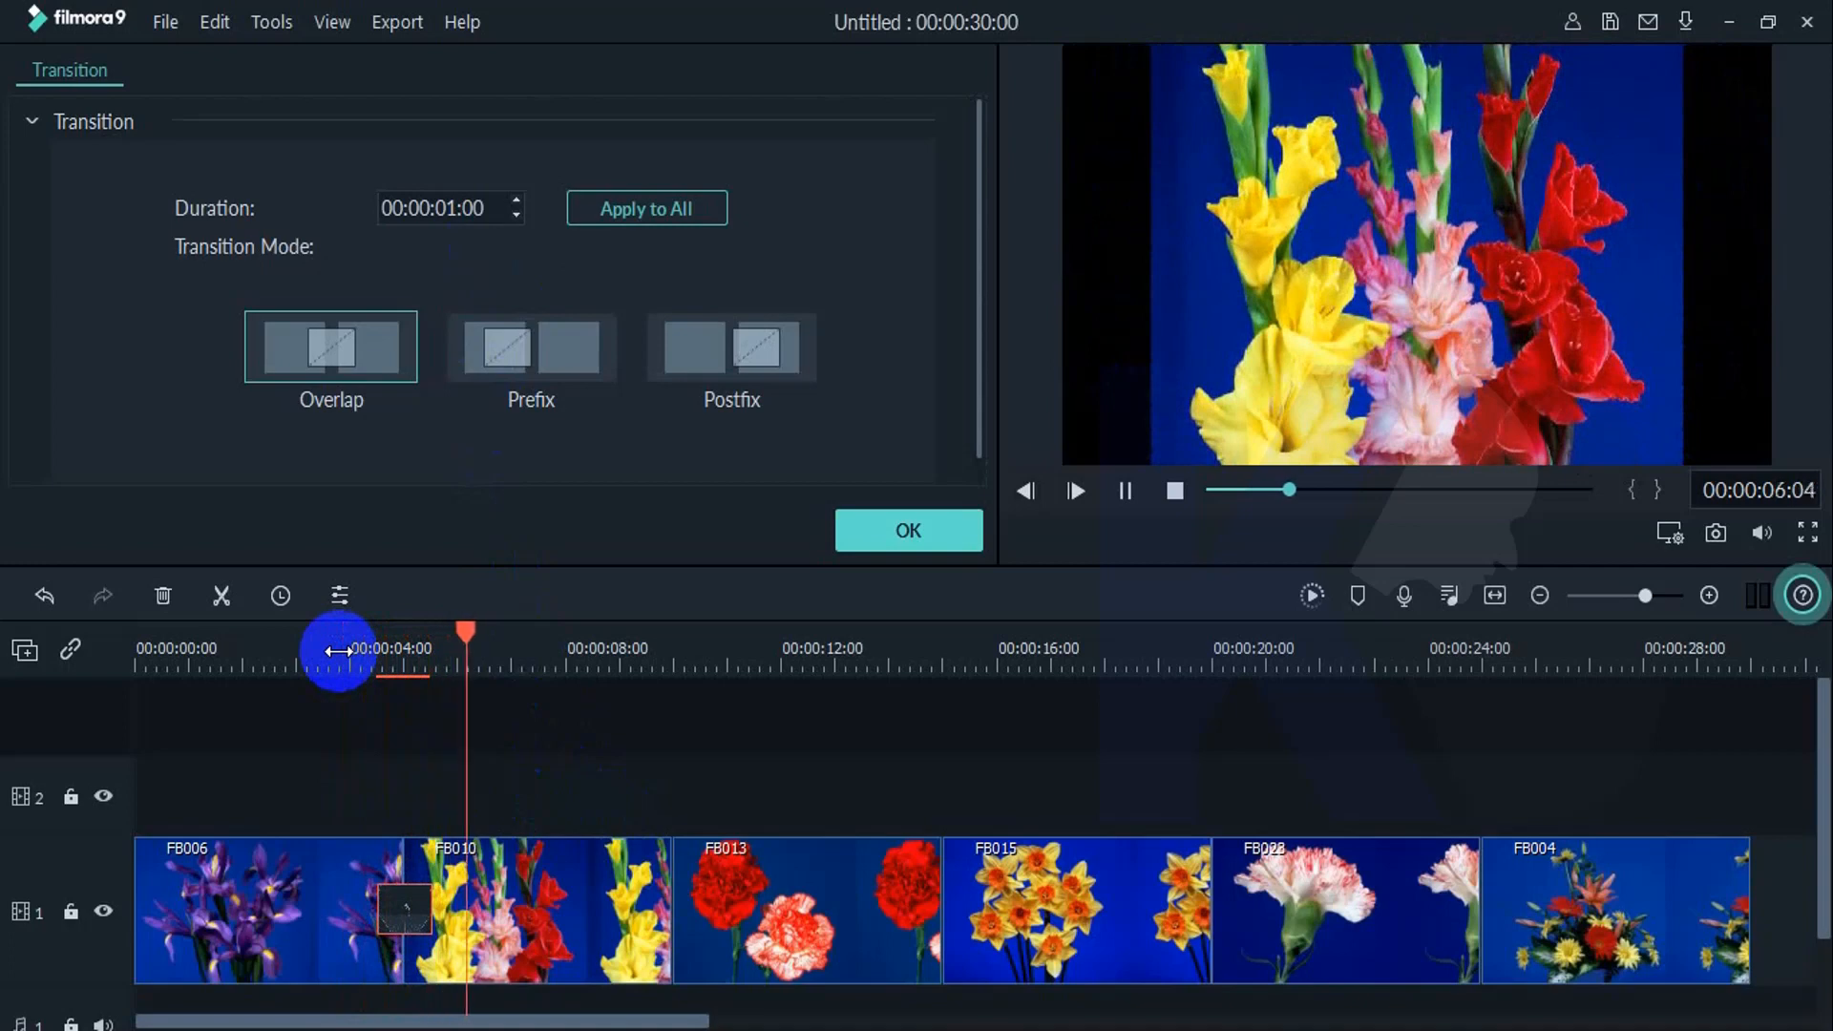
key(space)
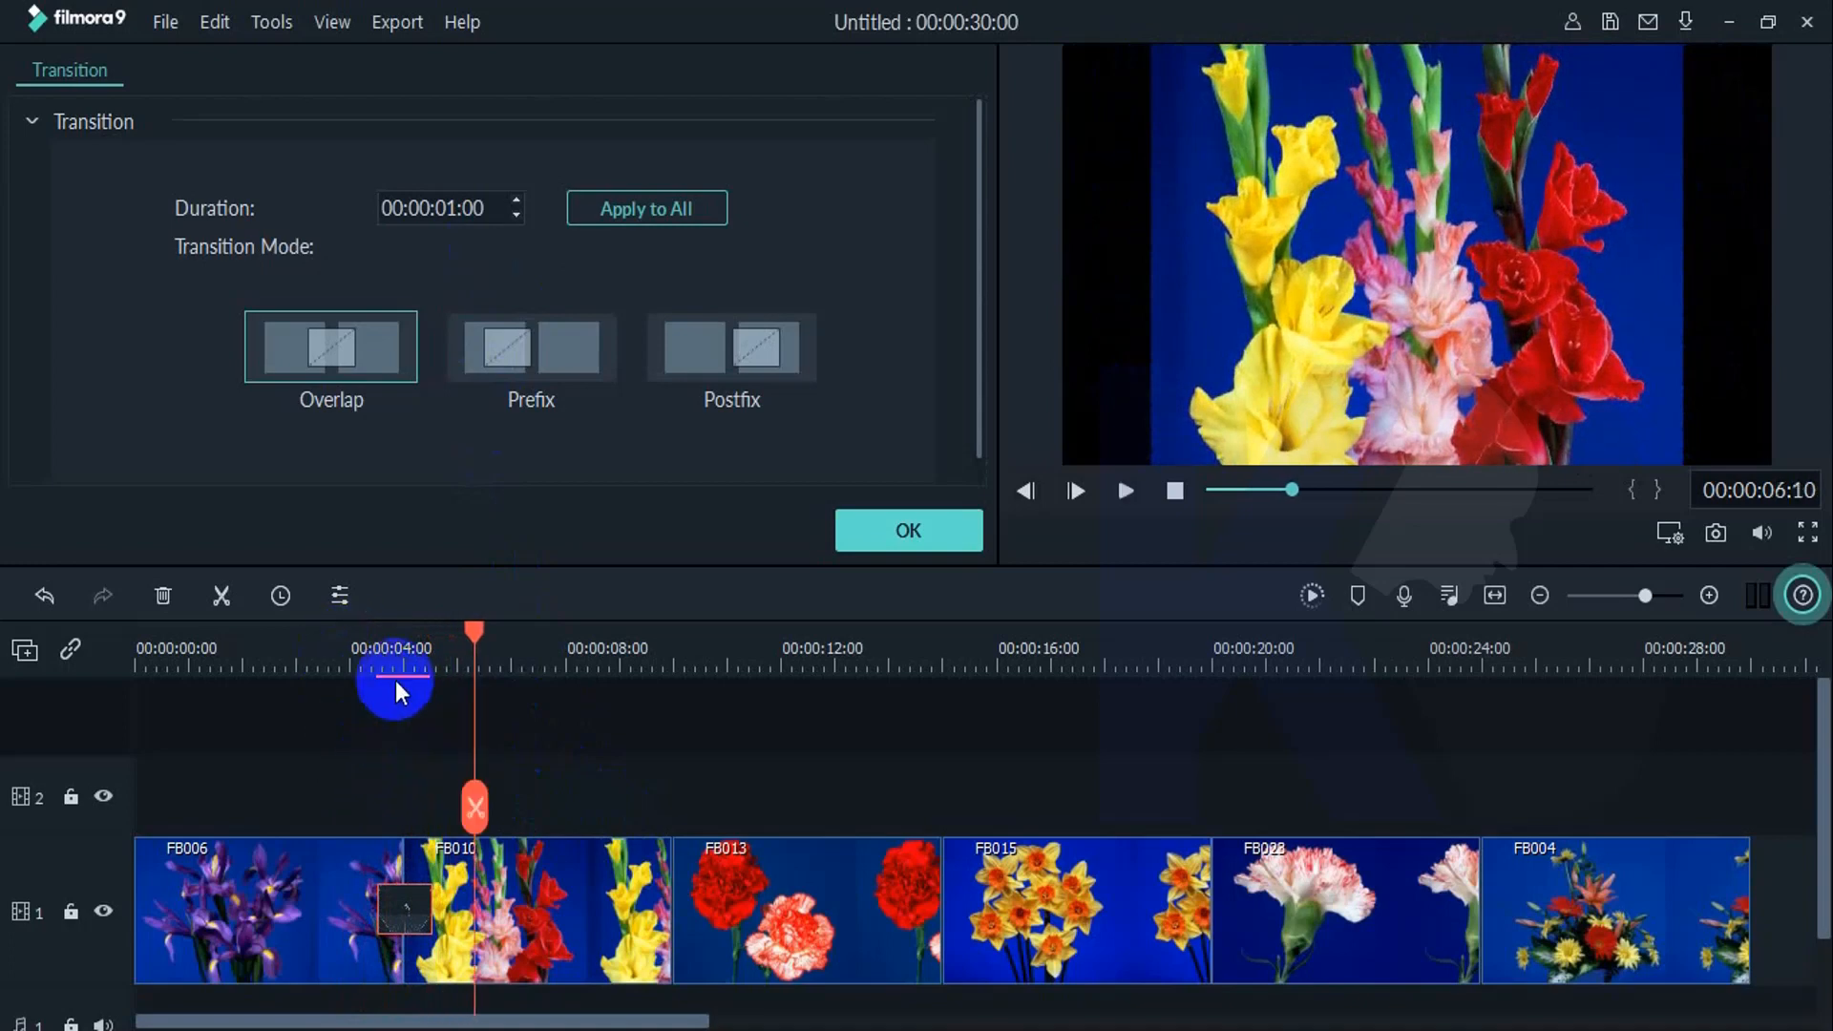
click(359, 657)
key(space)
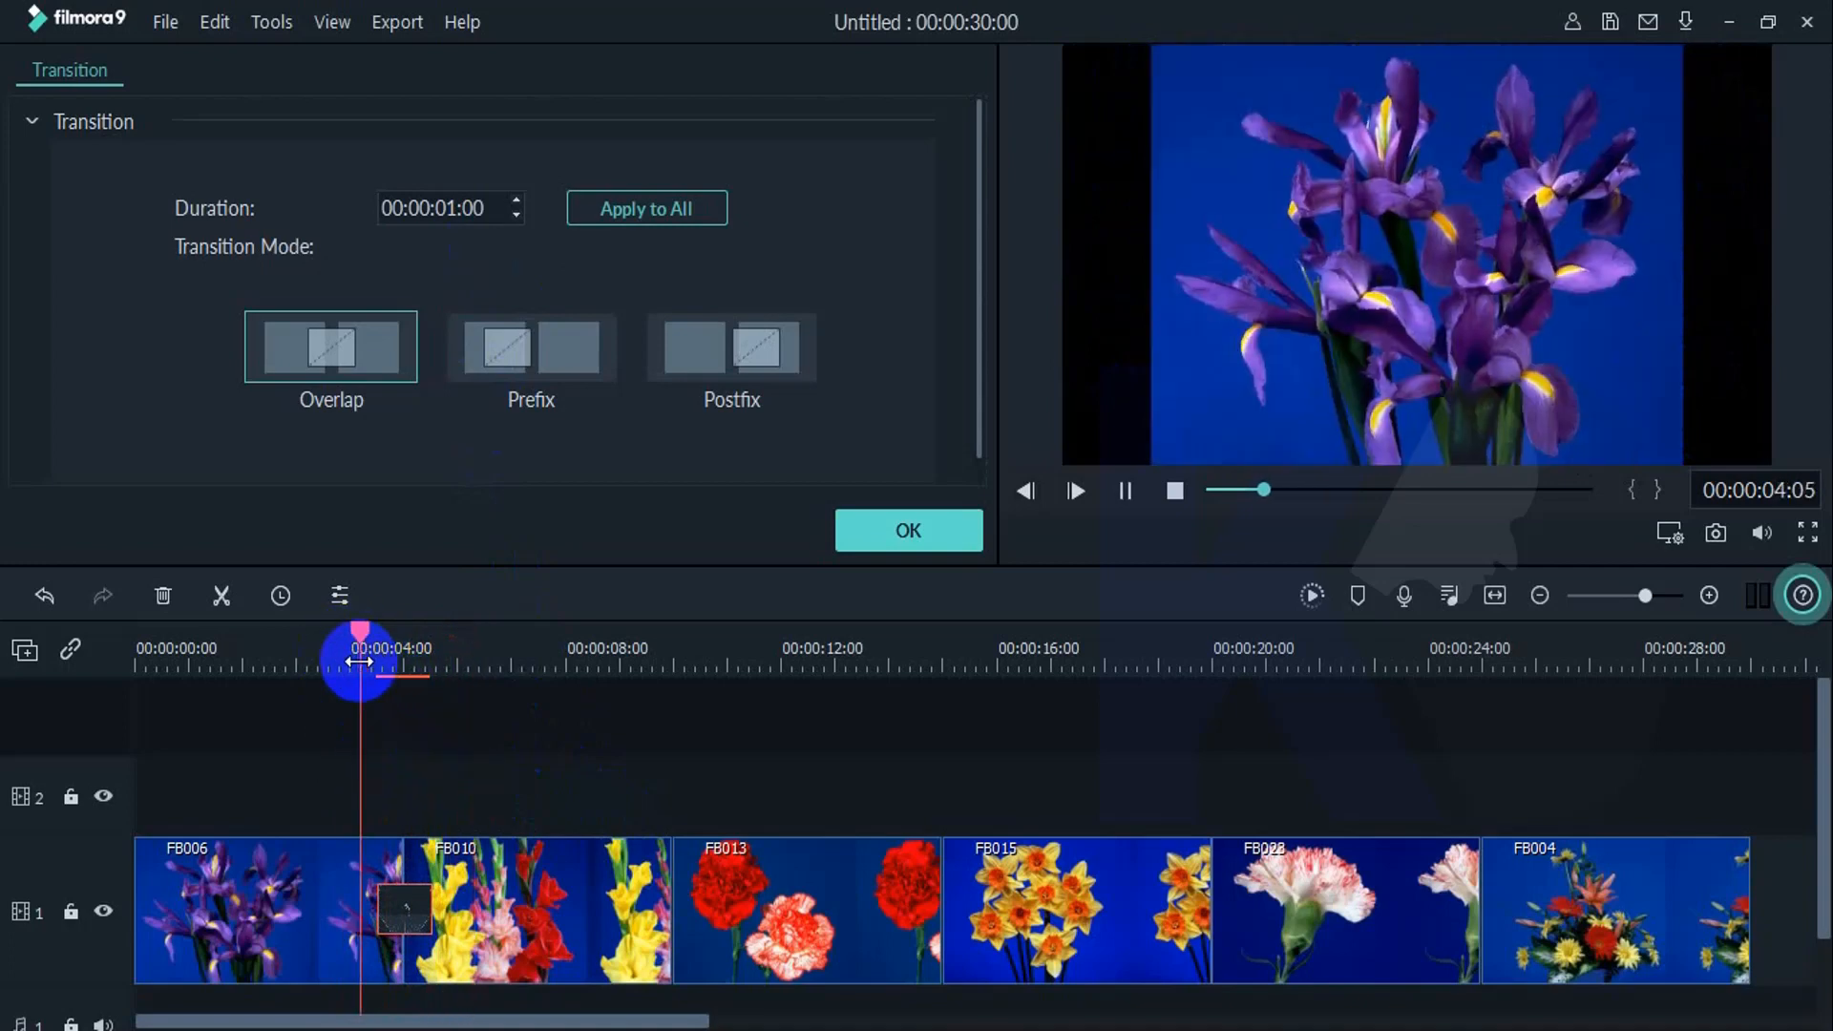
key(space)
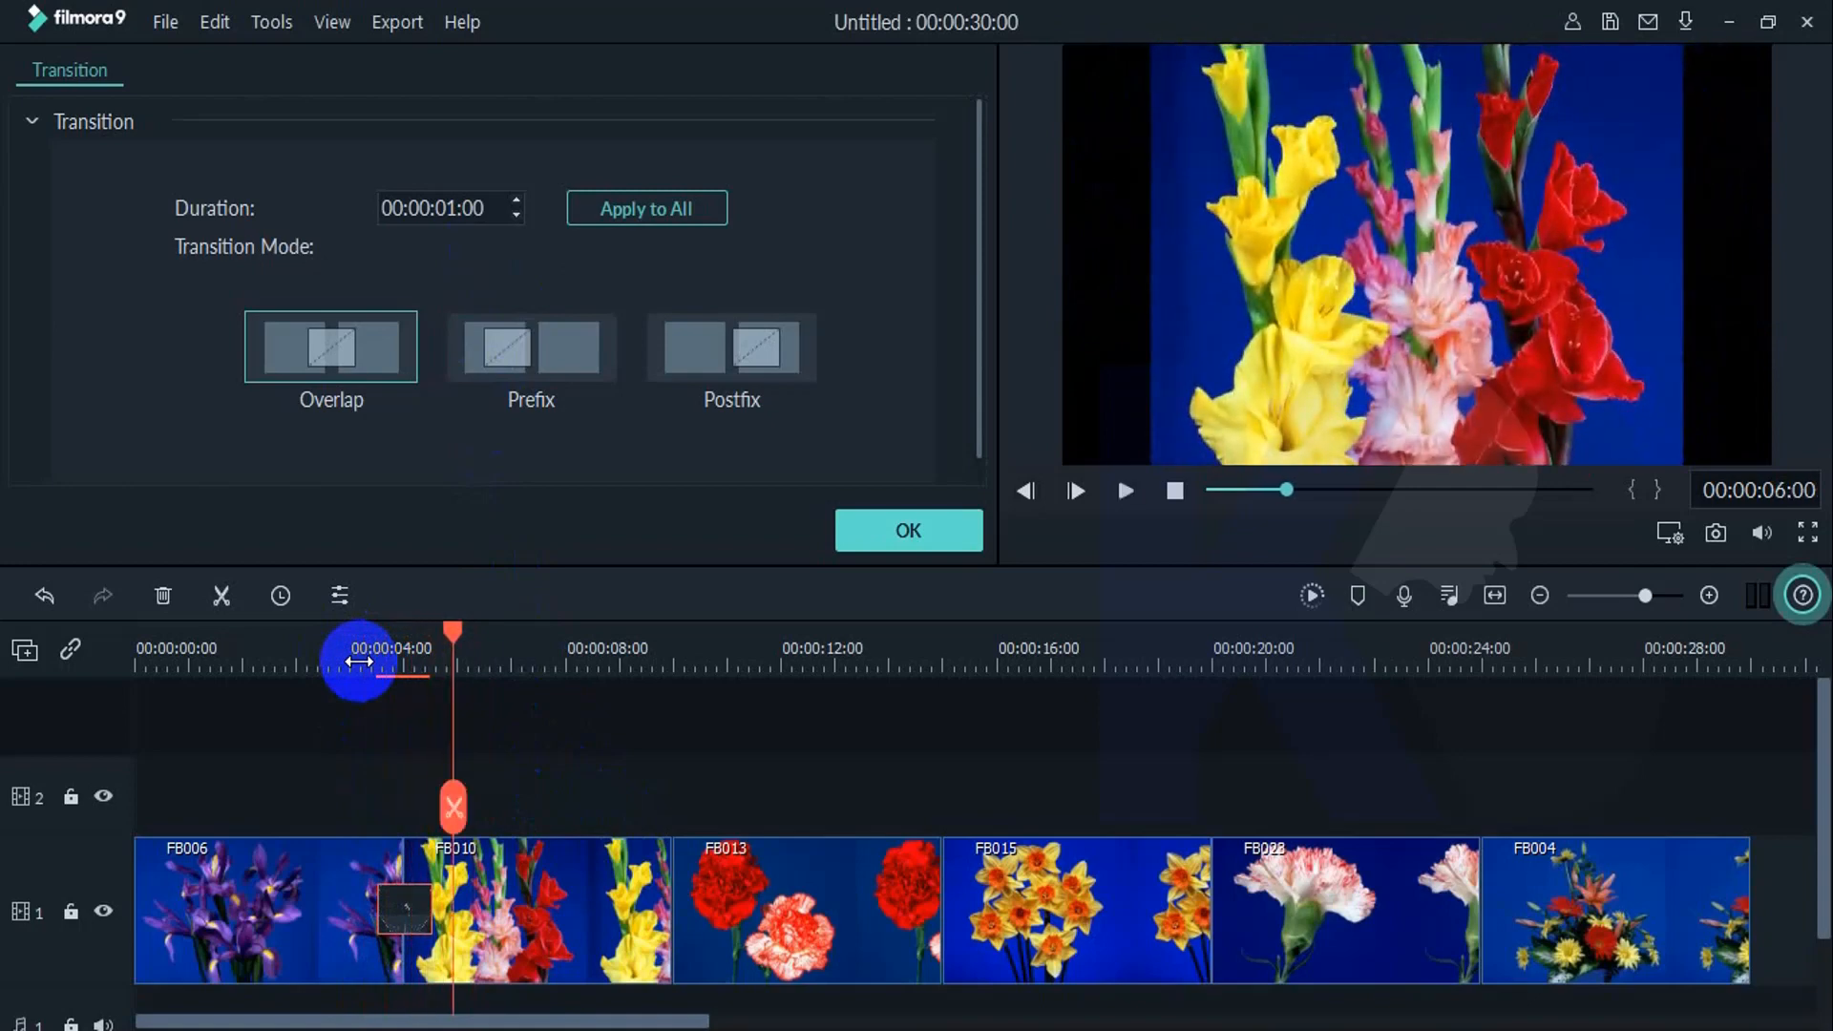
Step: Apply the Box Flip 2 transition's duration to all transitions and close the transition settings, with the playhead placed at 00:00:08:22
click(646, 210)
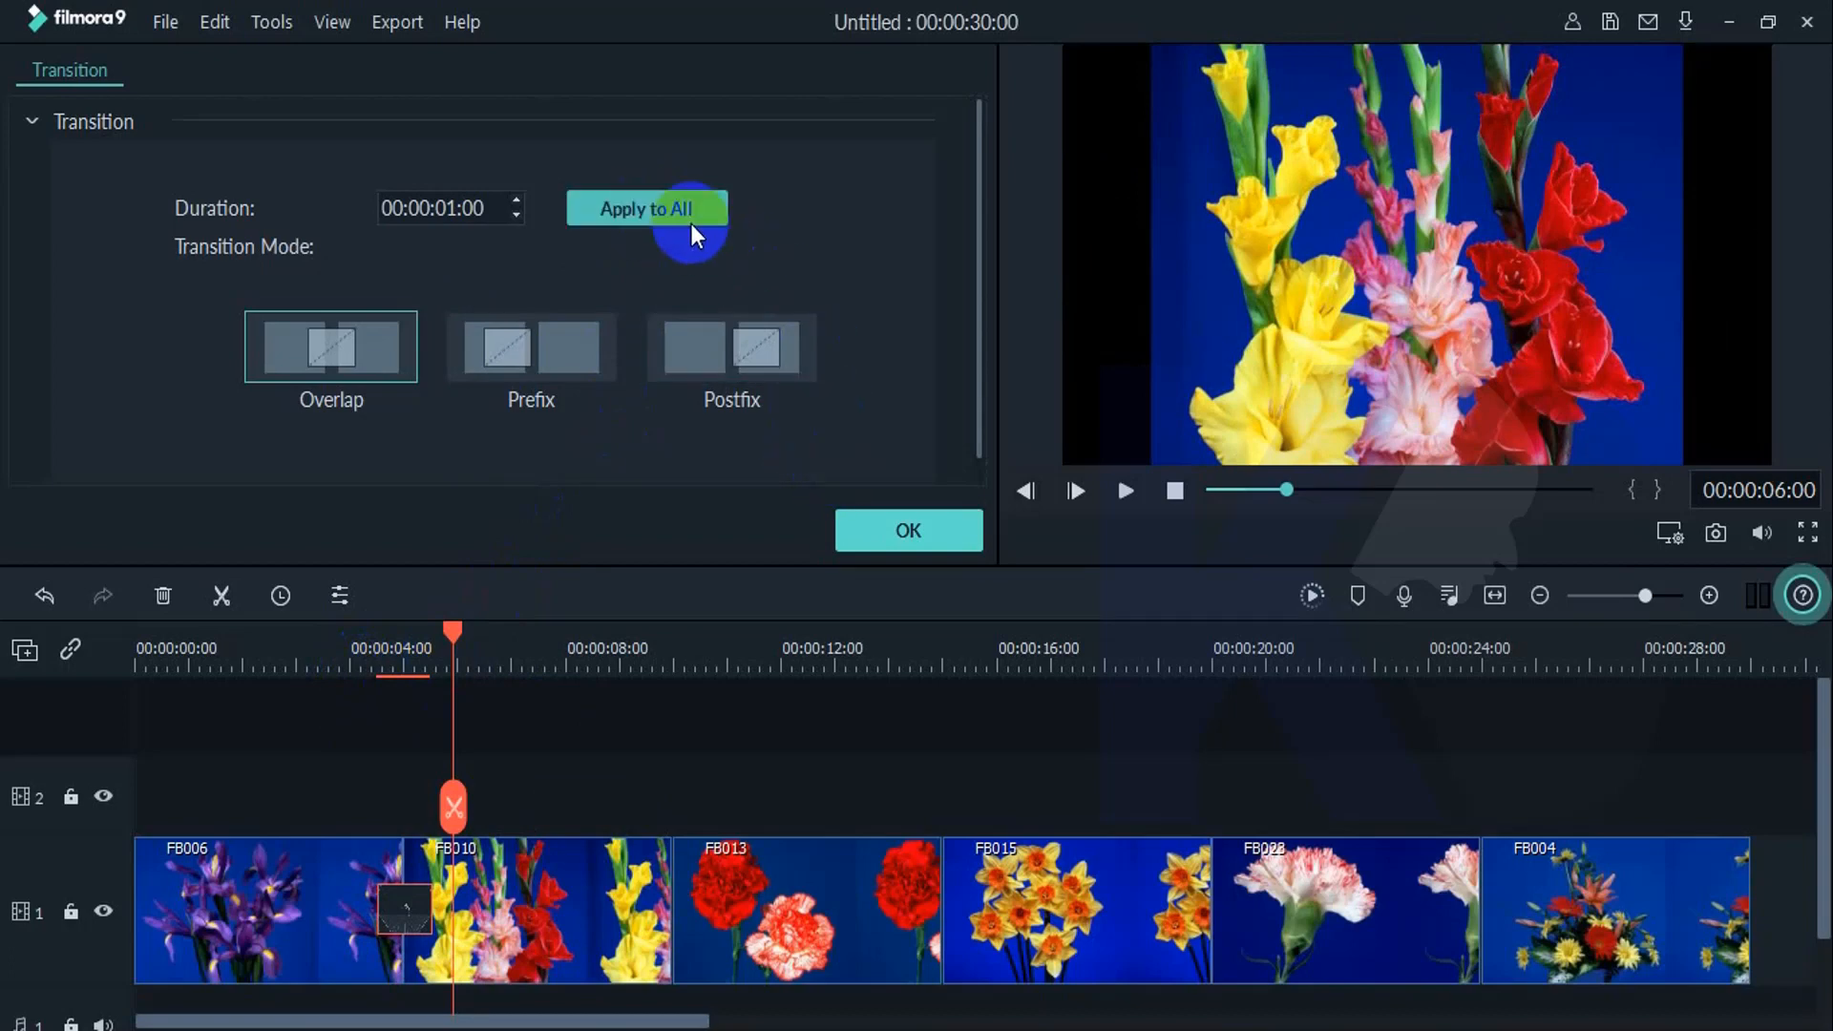
drag(597, 785, 1716, 898)
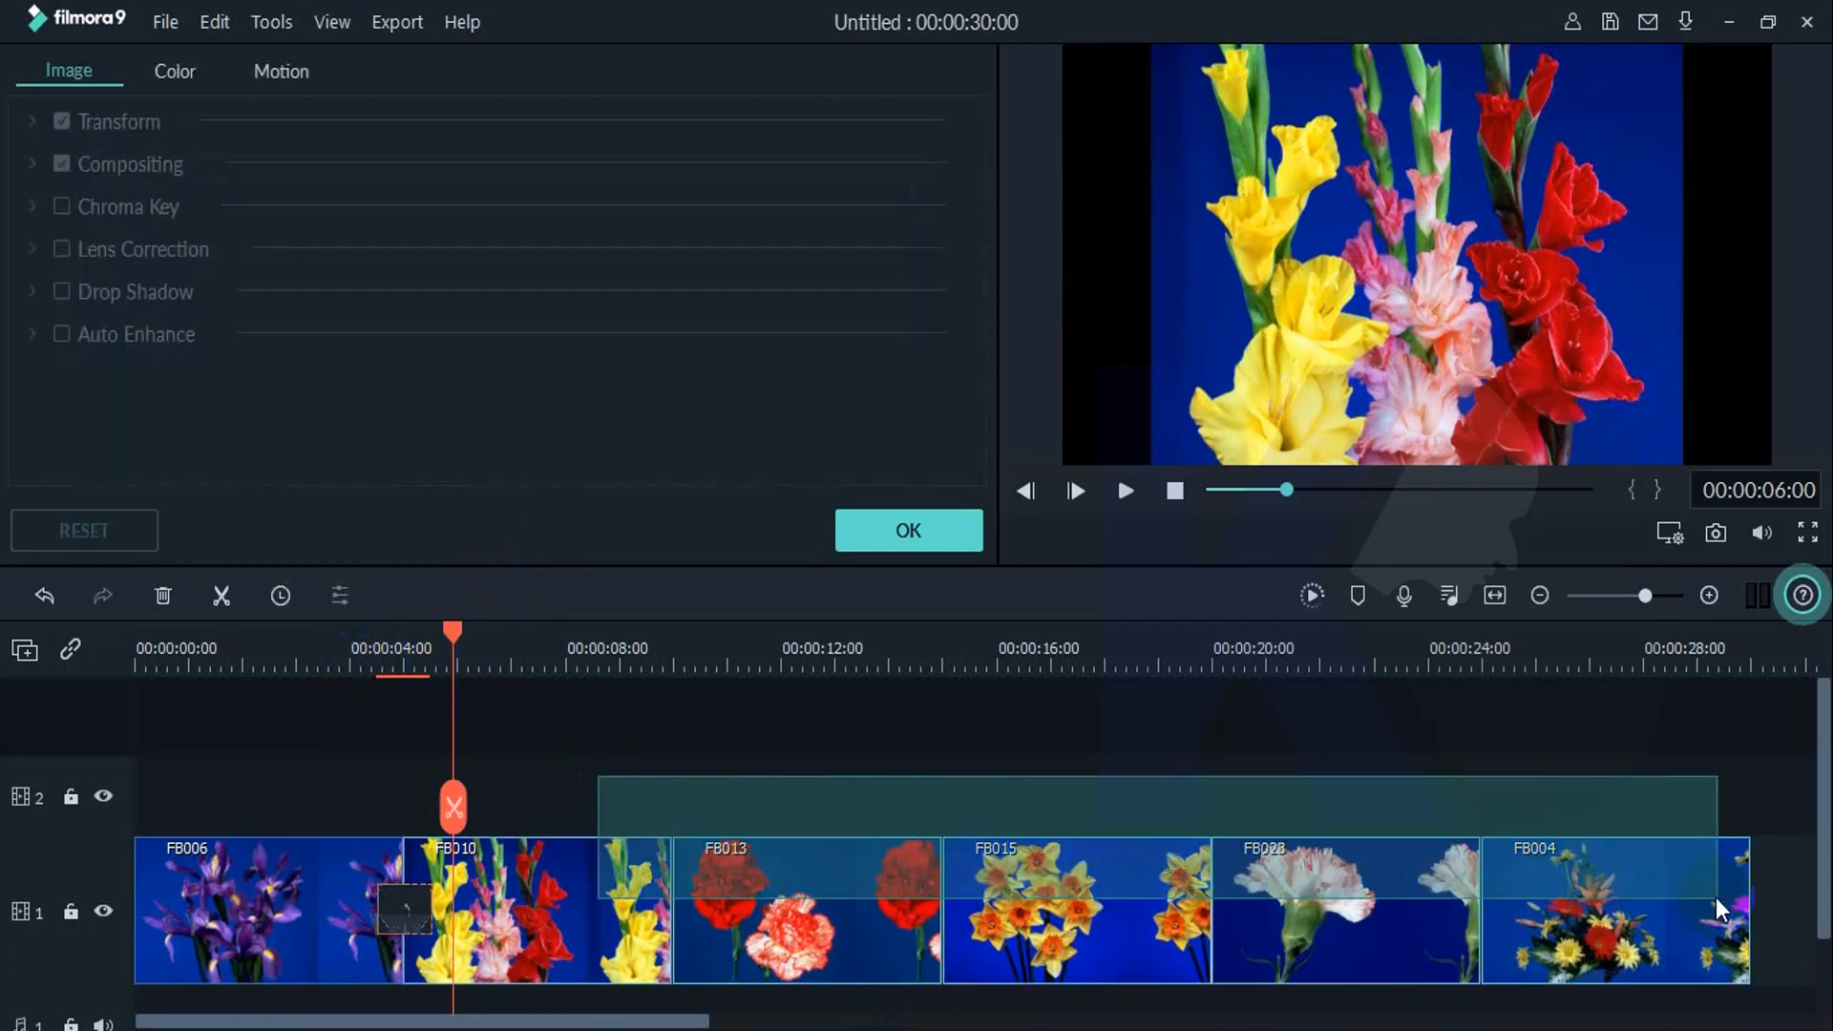
click(908, 530)
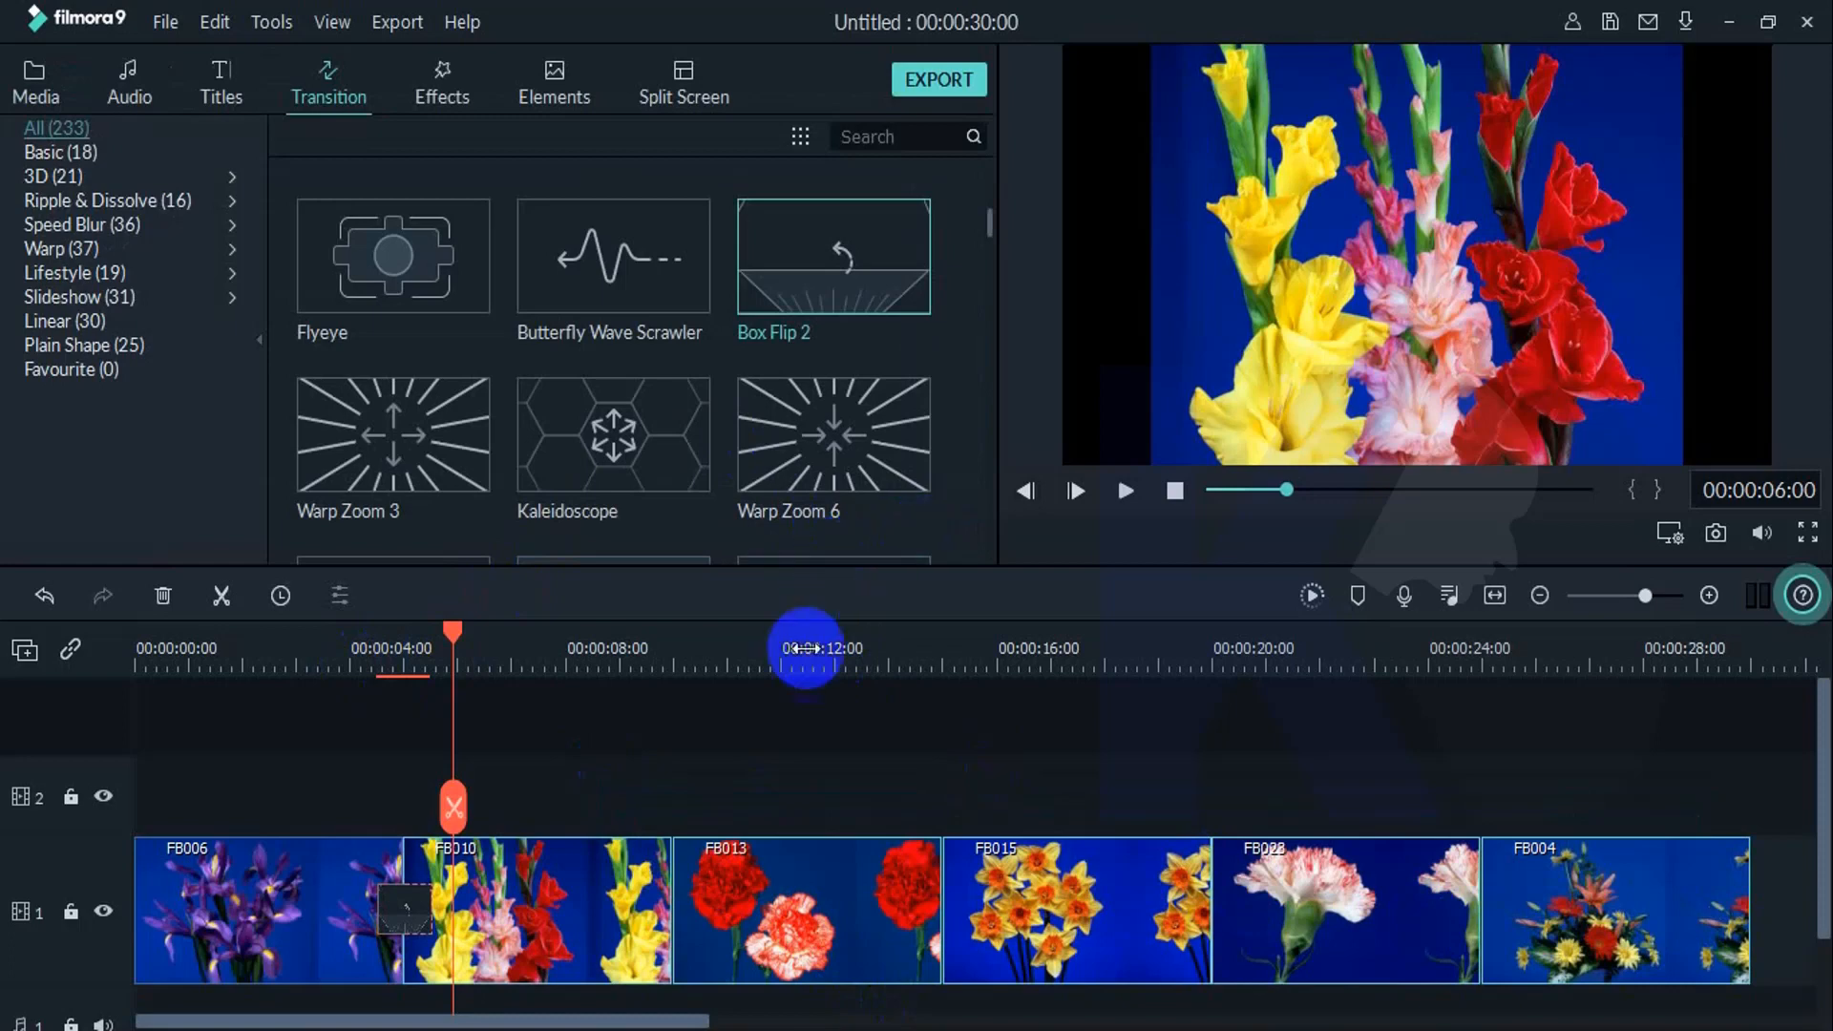
click(612, 657)
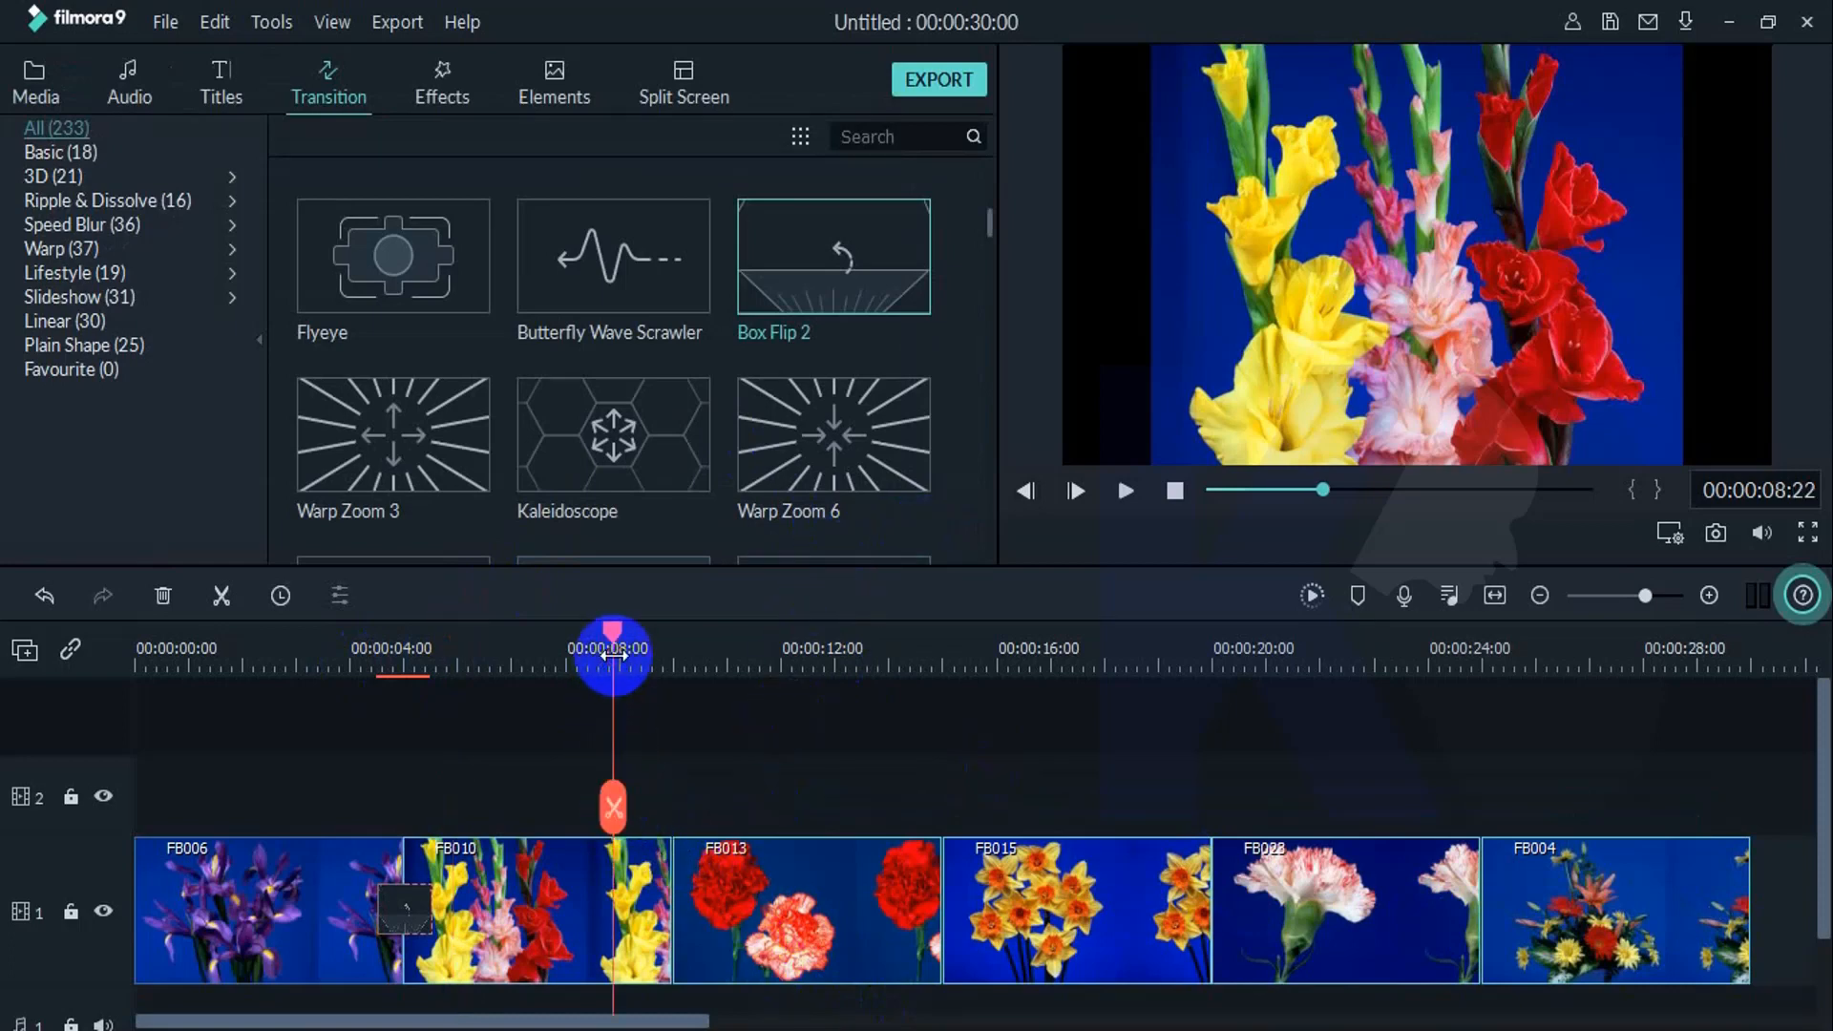
double_click(382, 915)
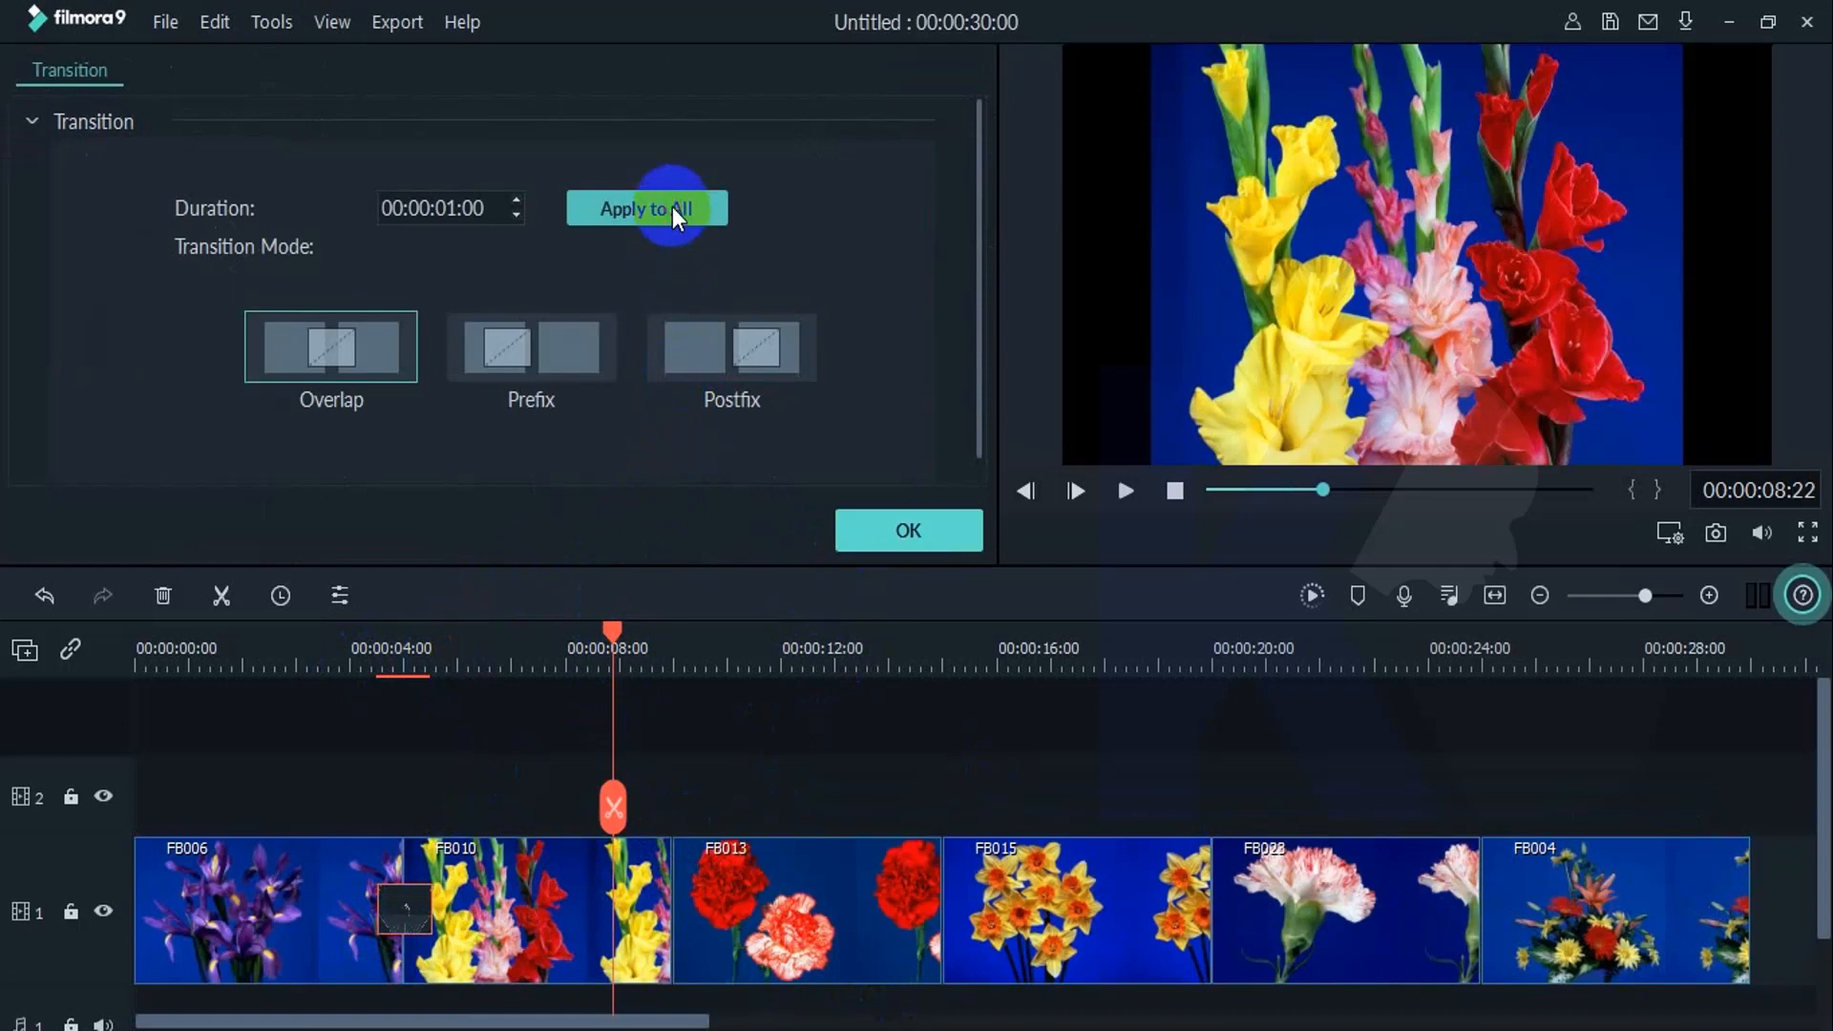
click(972, 548)
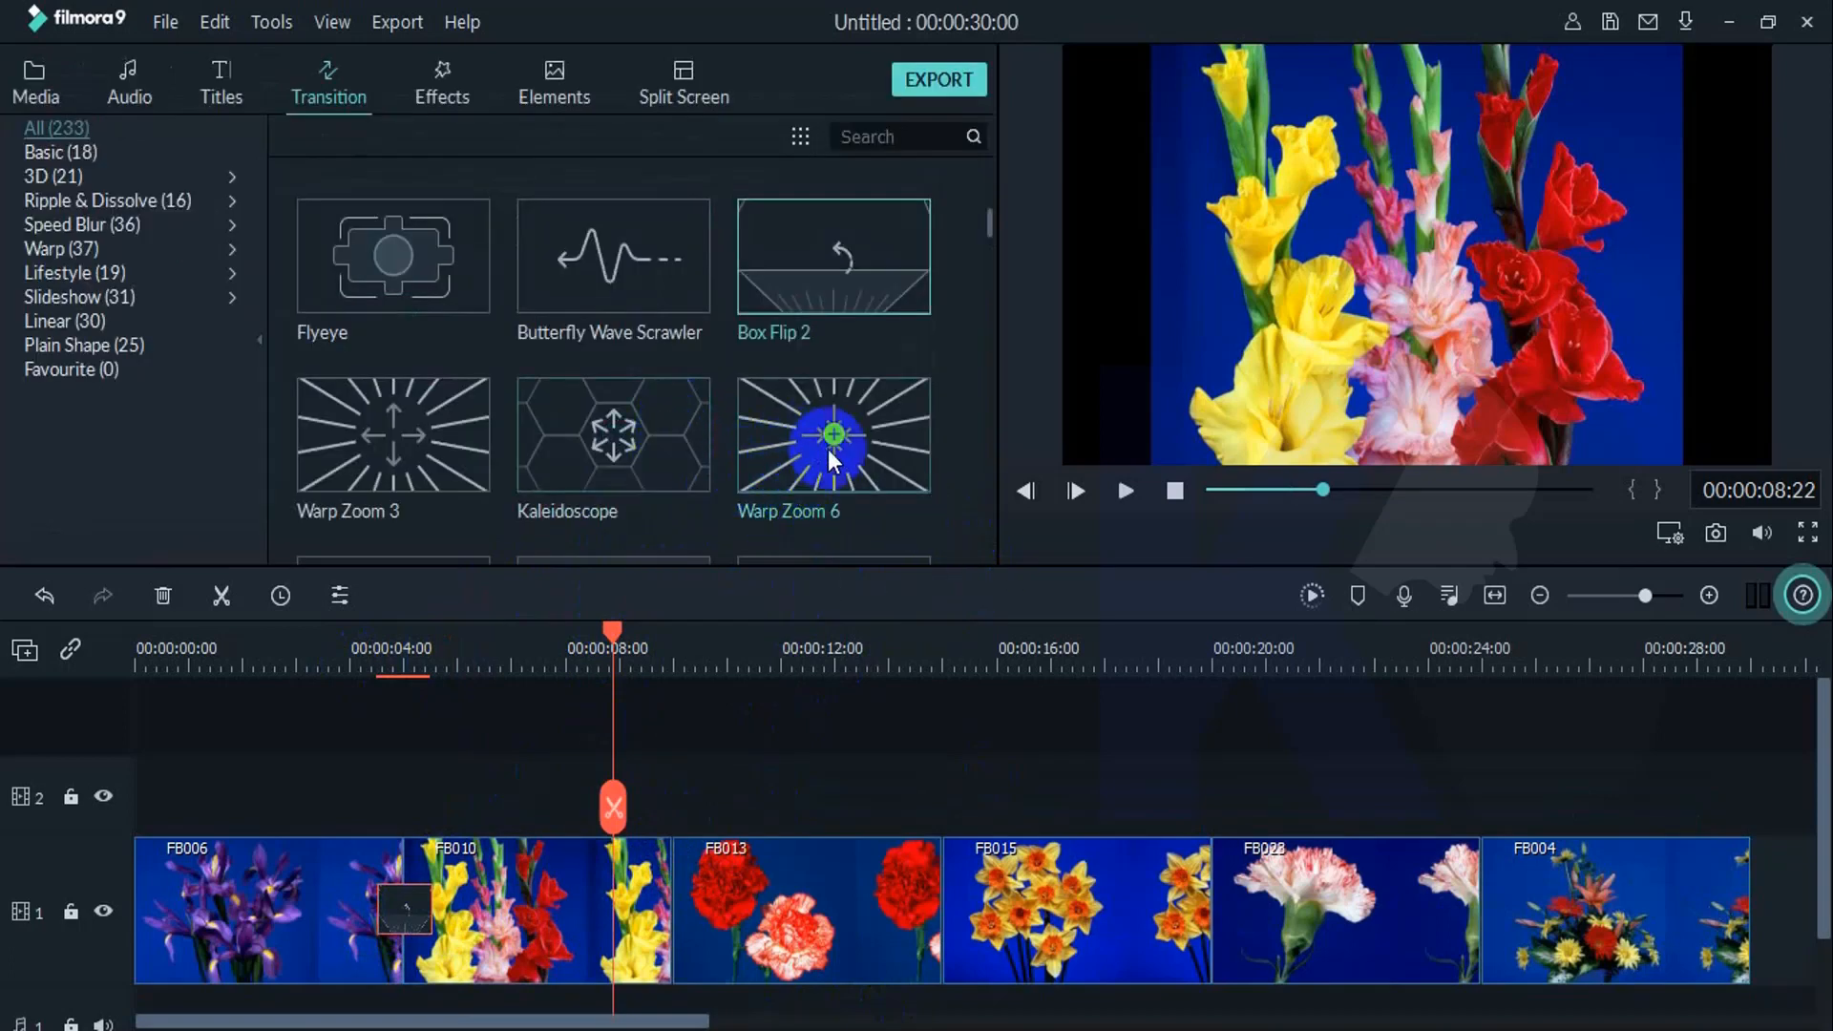
Step: Add the Plain Shape 1 transition between FB010 and FB013 and play it
scroll(852, 451, down, 5)
scroll(754, 393, down, 15)
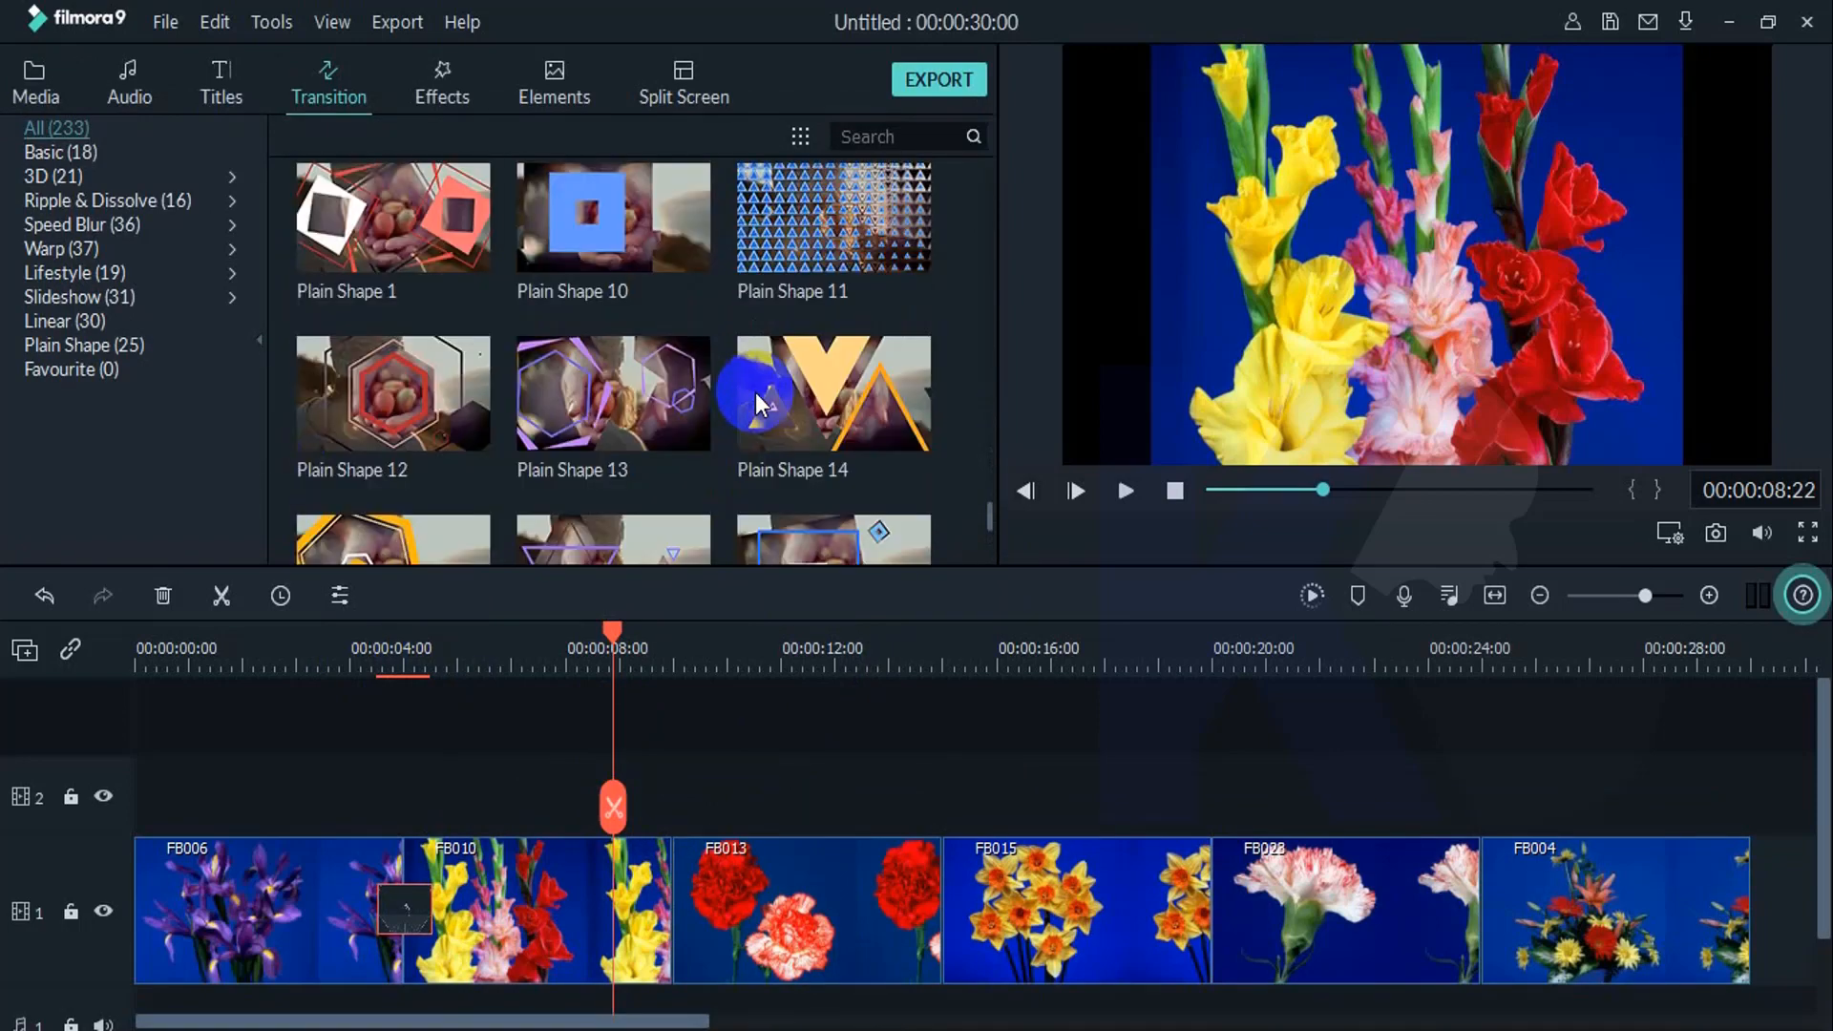
drag(472, 204, 659, 919)
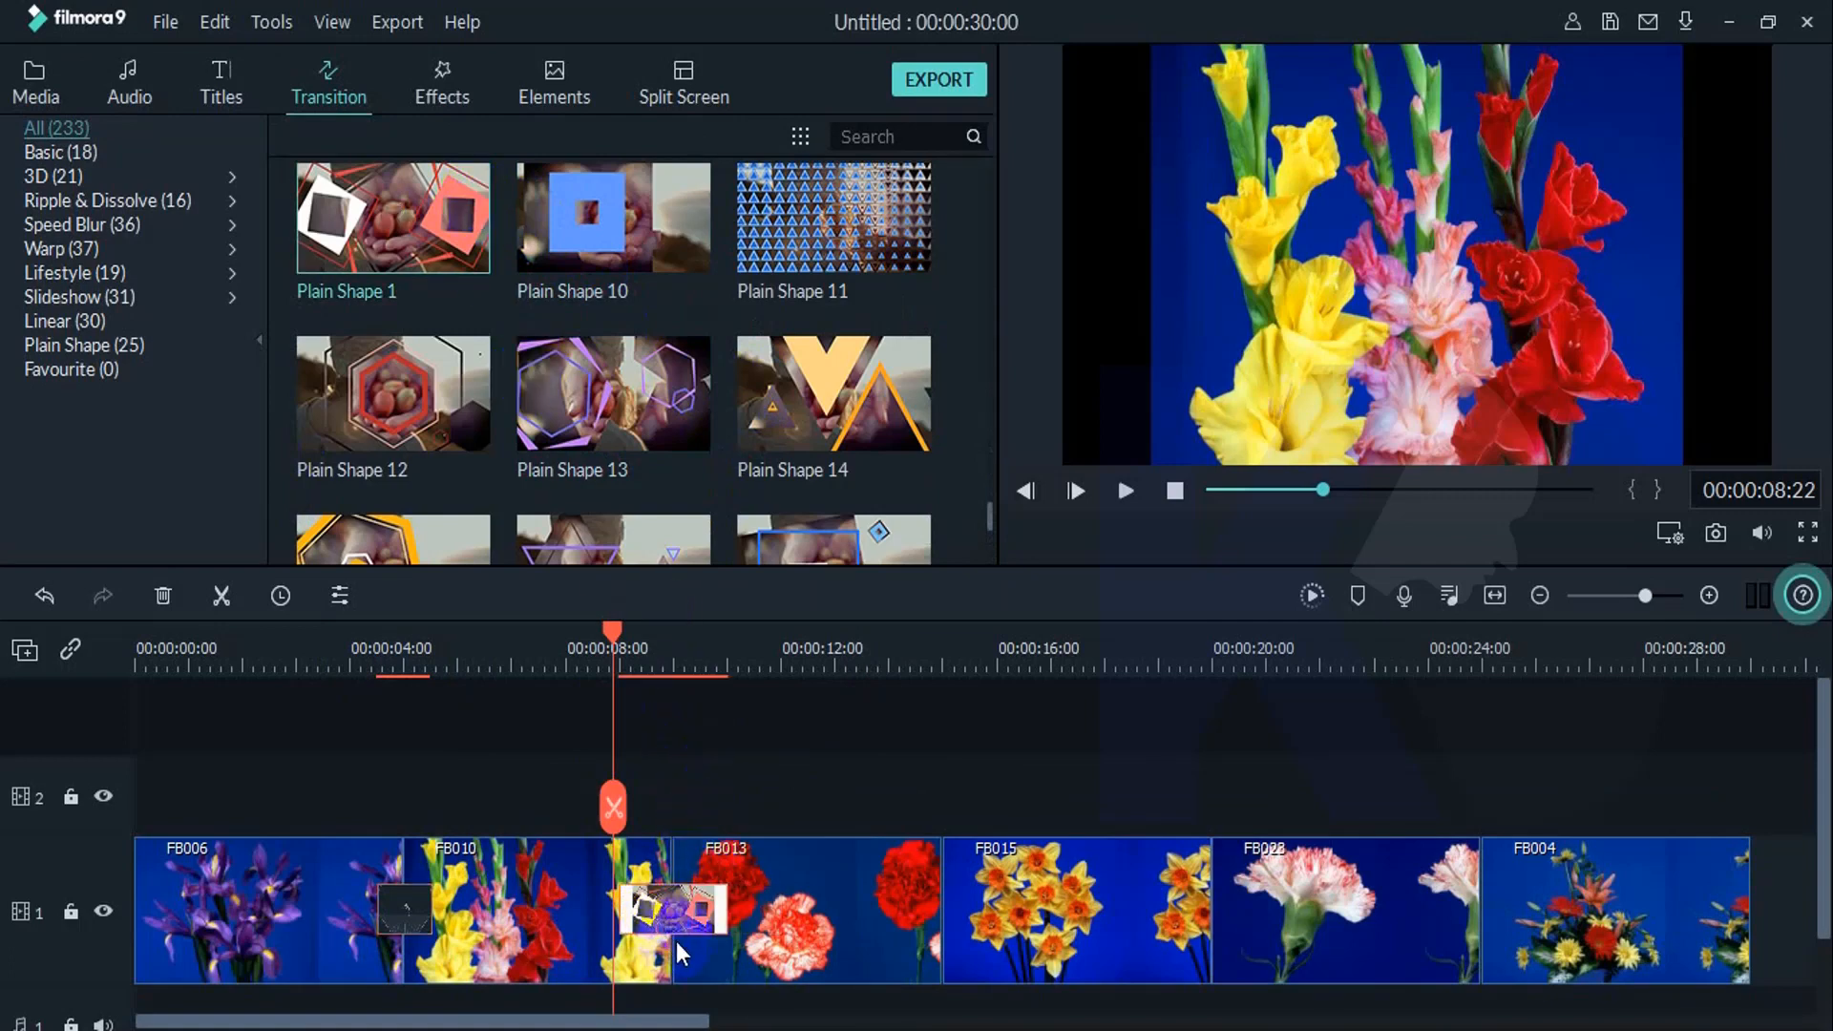
key(space)
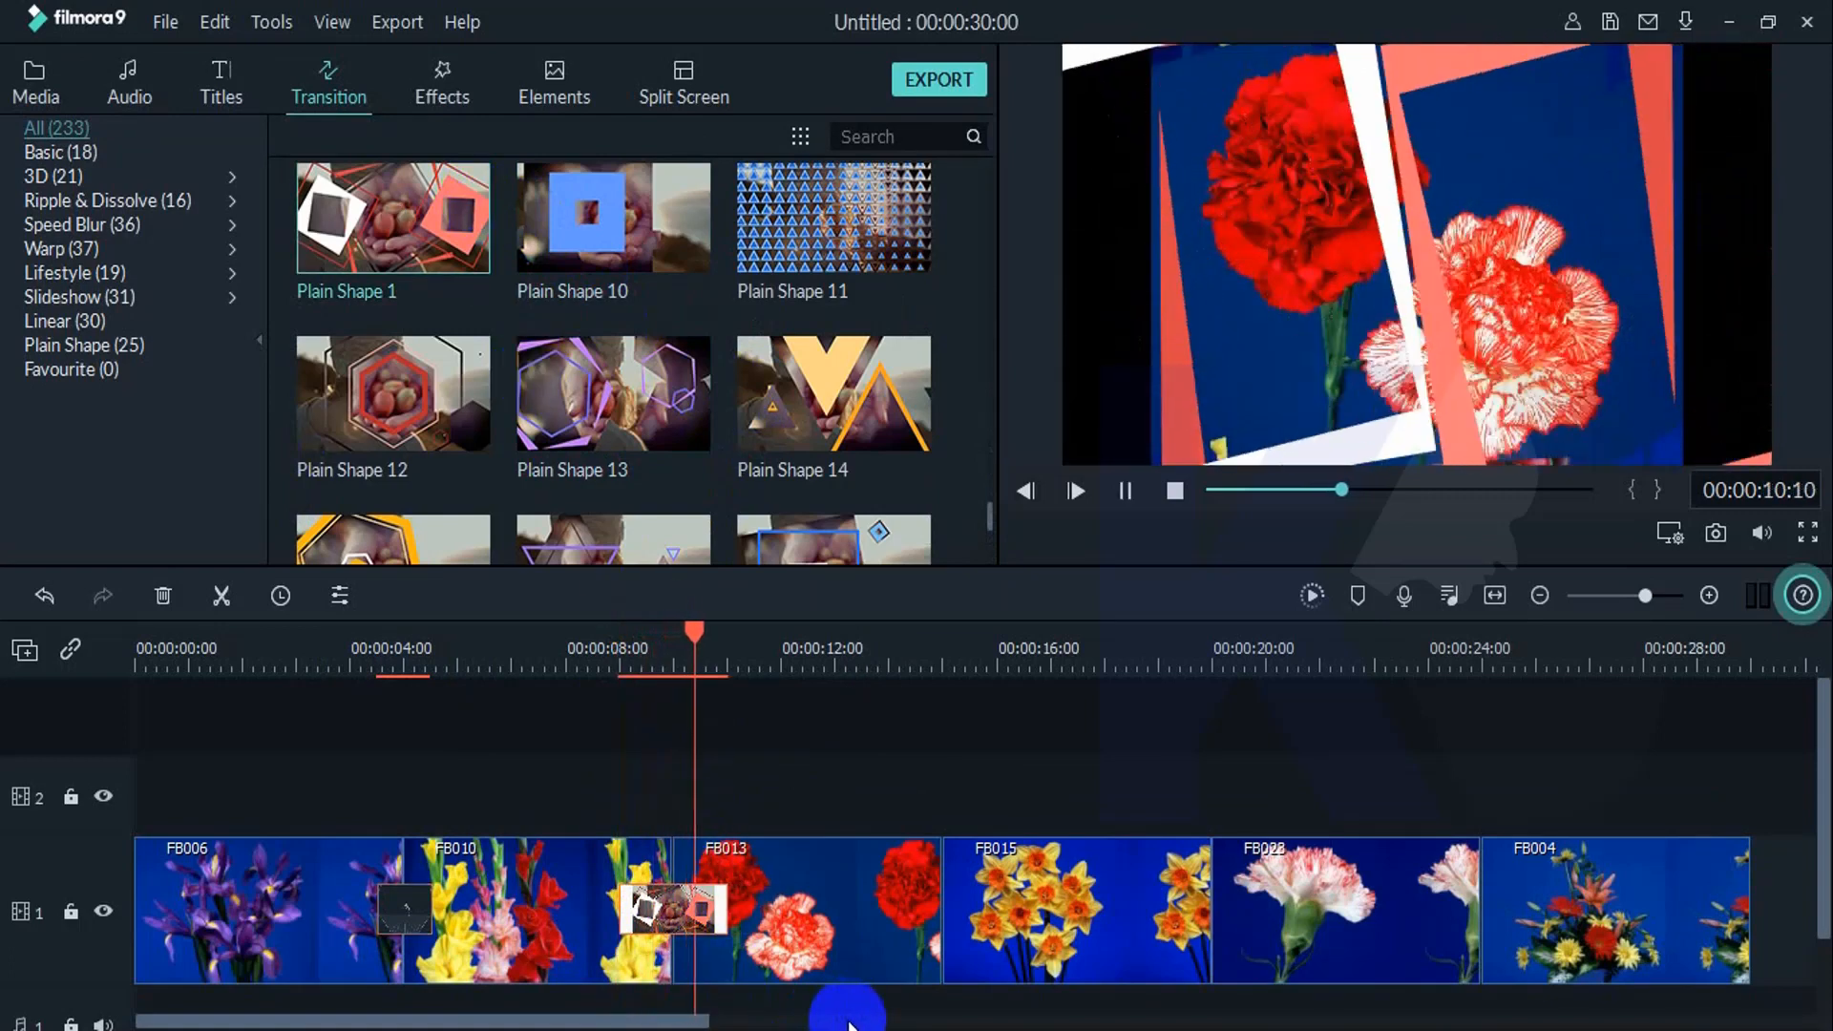
key(space)
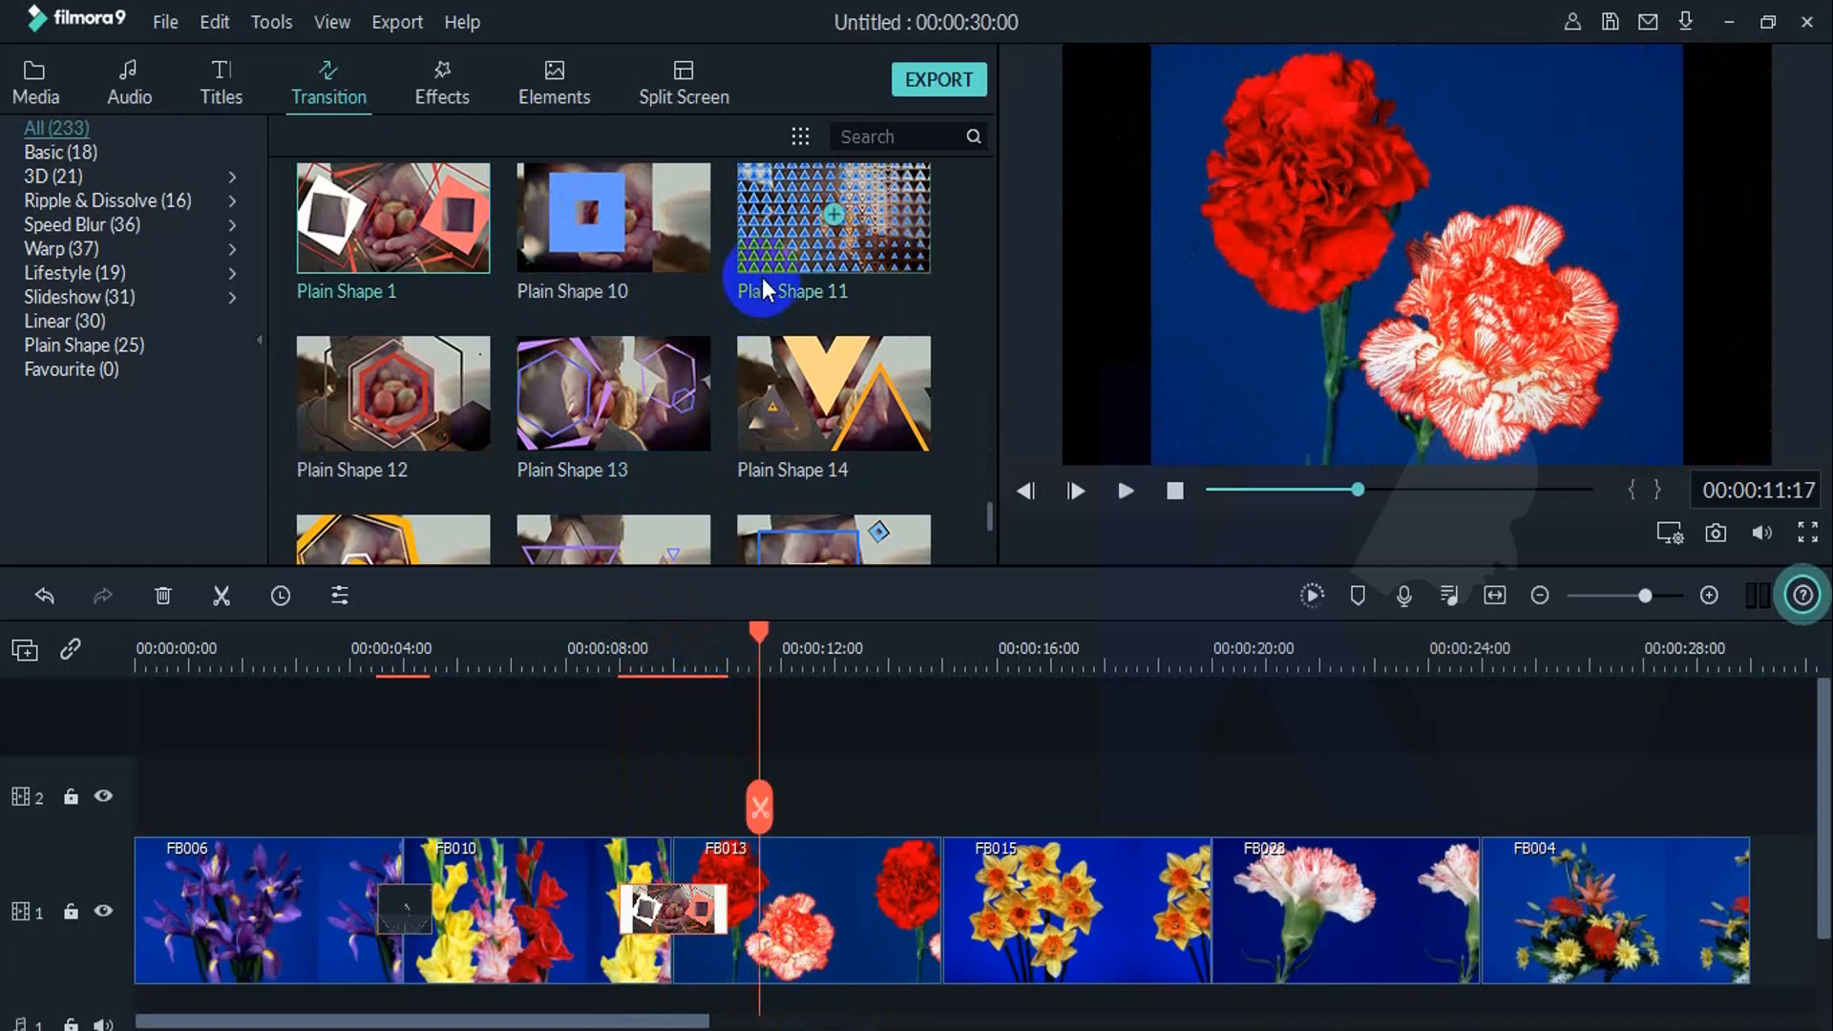
Step: Add the Plain Shape 4 transition between FB013 and FB015 and play it
scroll(638, 399, down, 5)
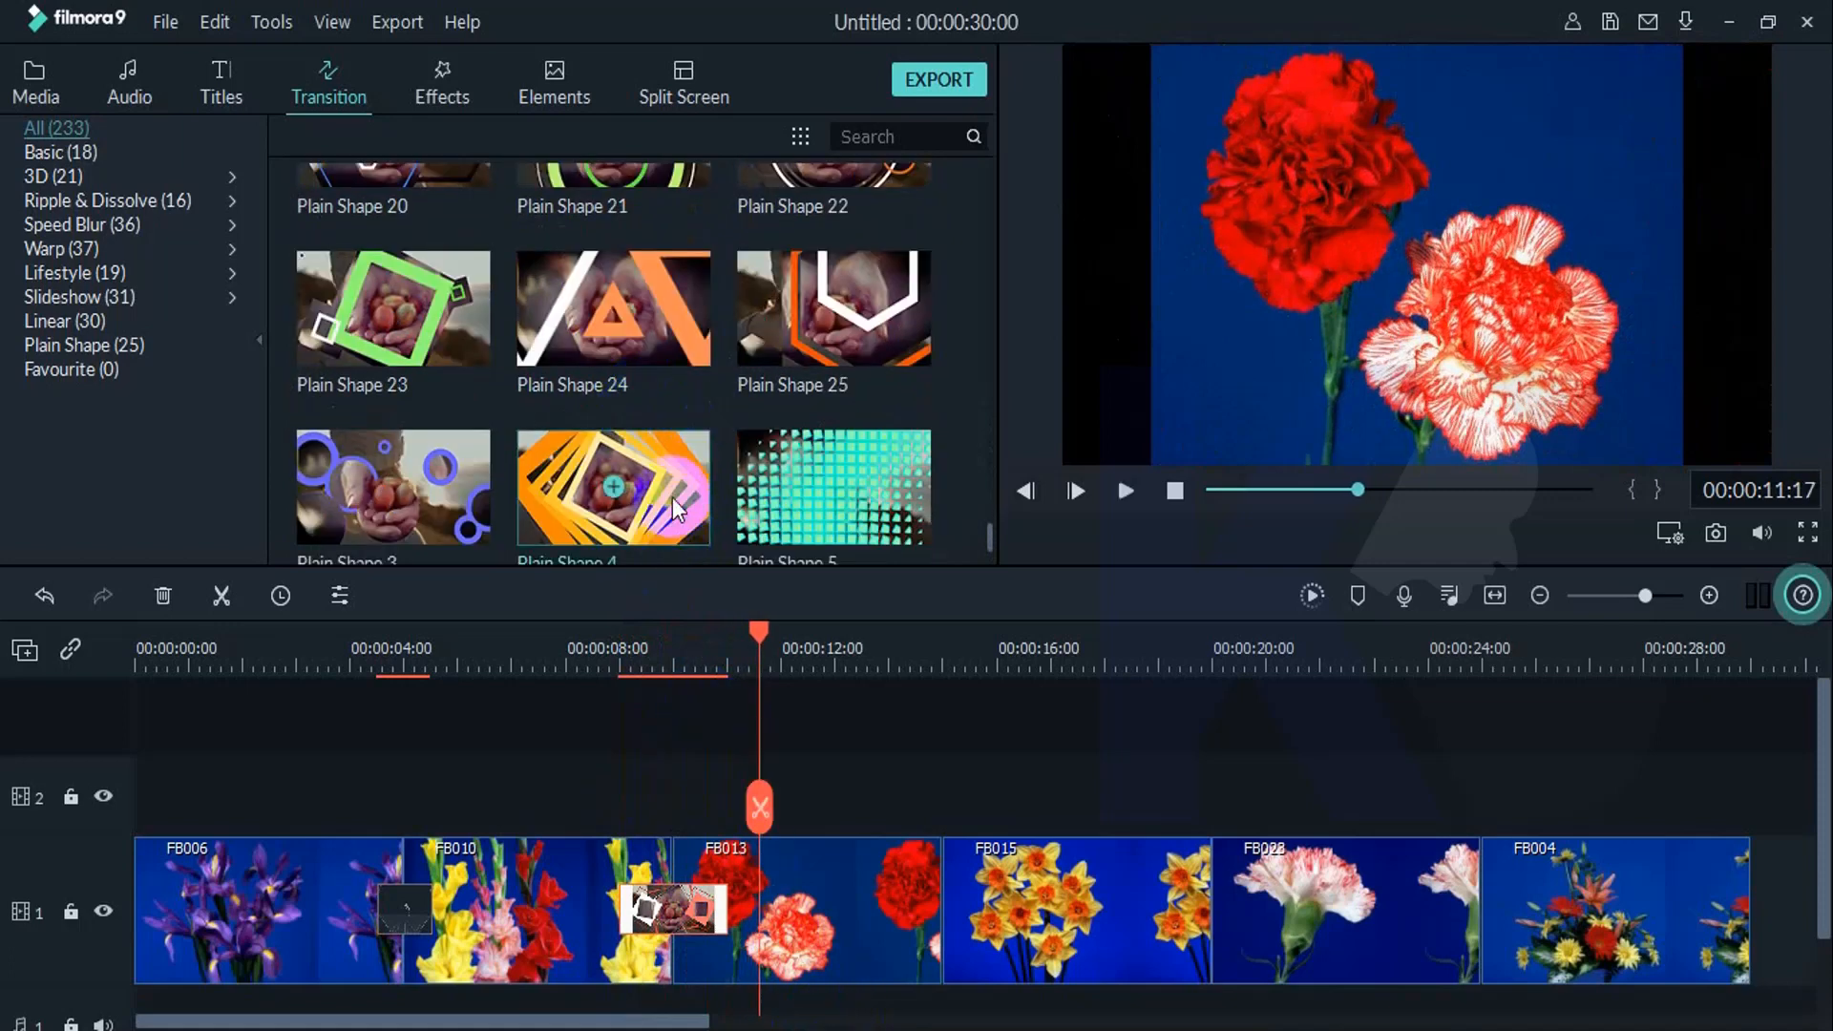
drag(672, 497, 943, 907)
key(space)
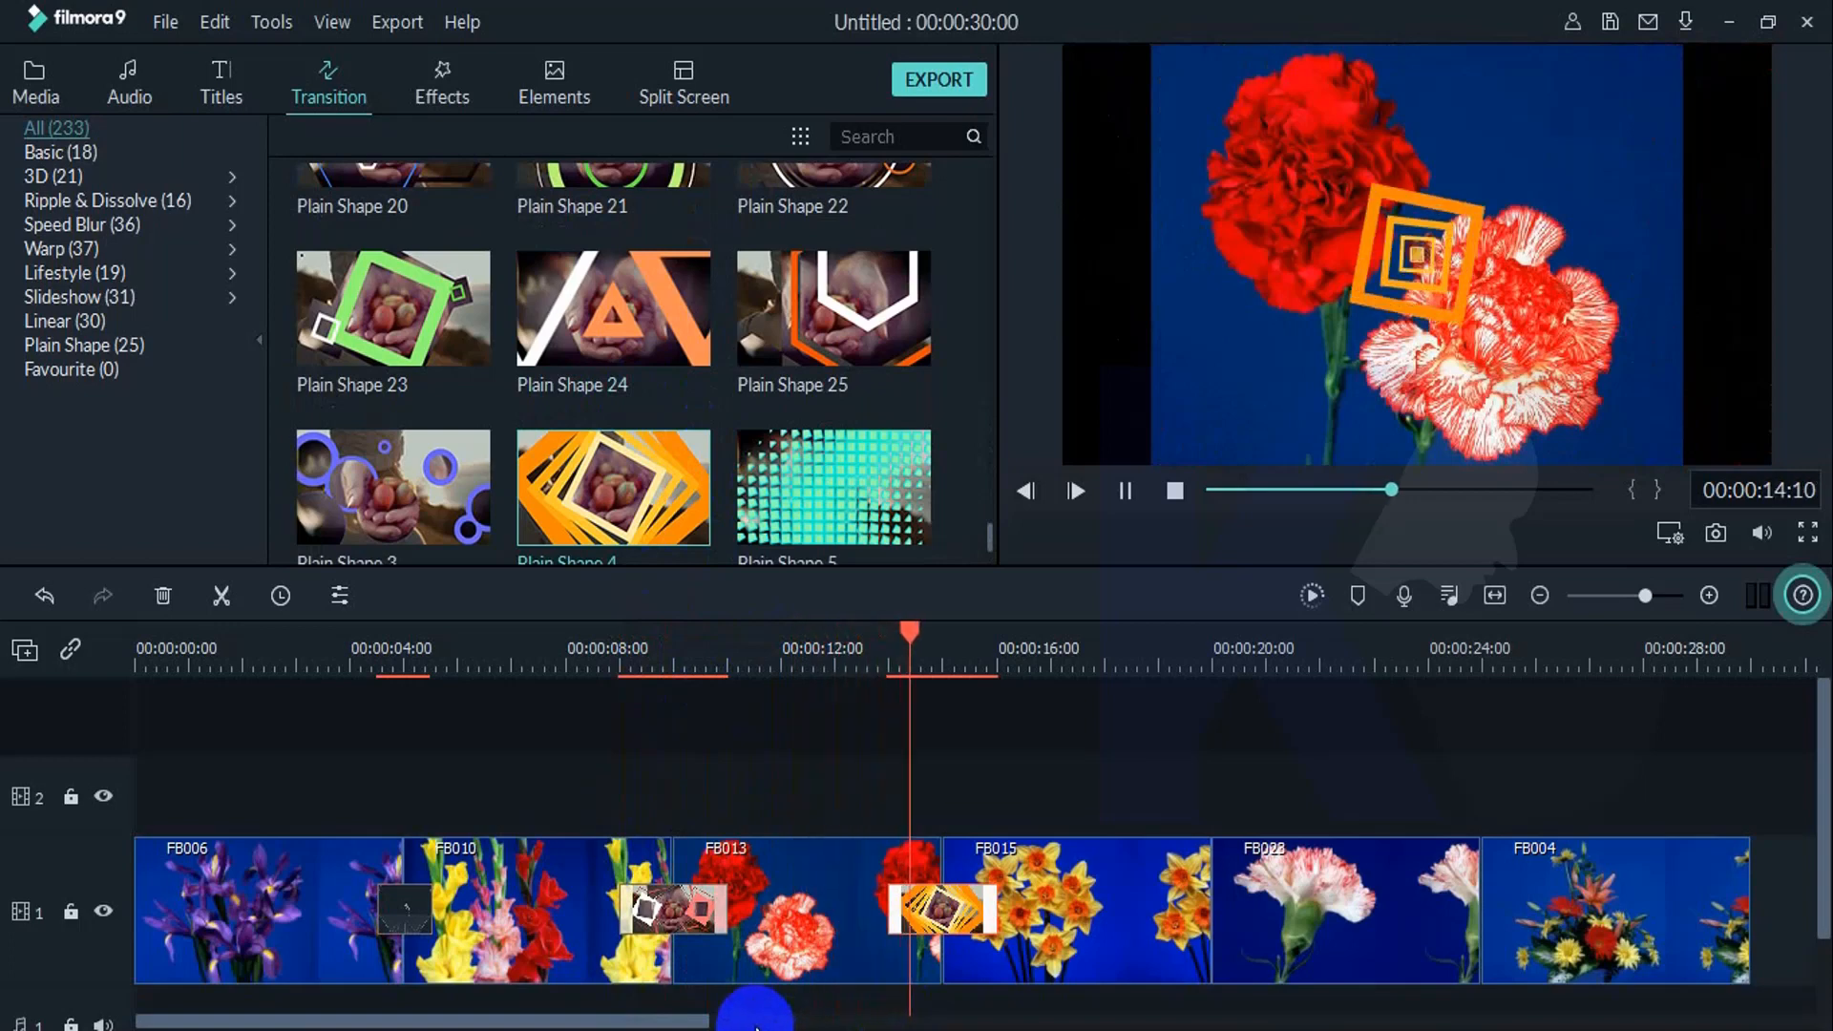
key(space)
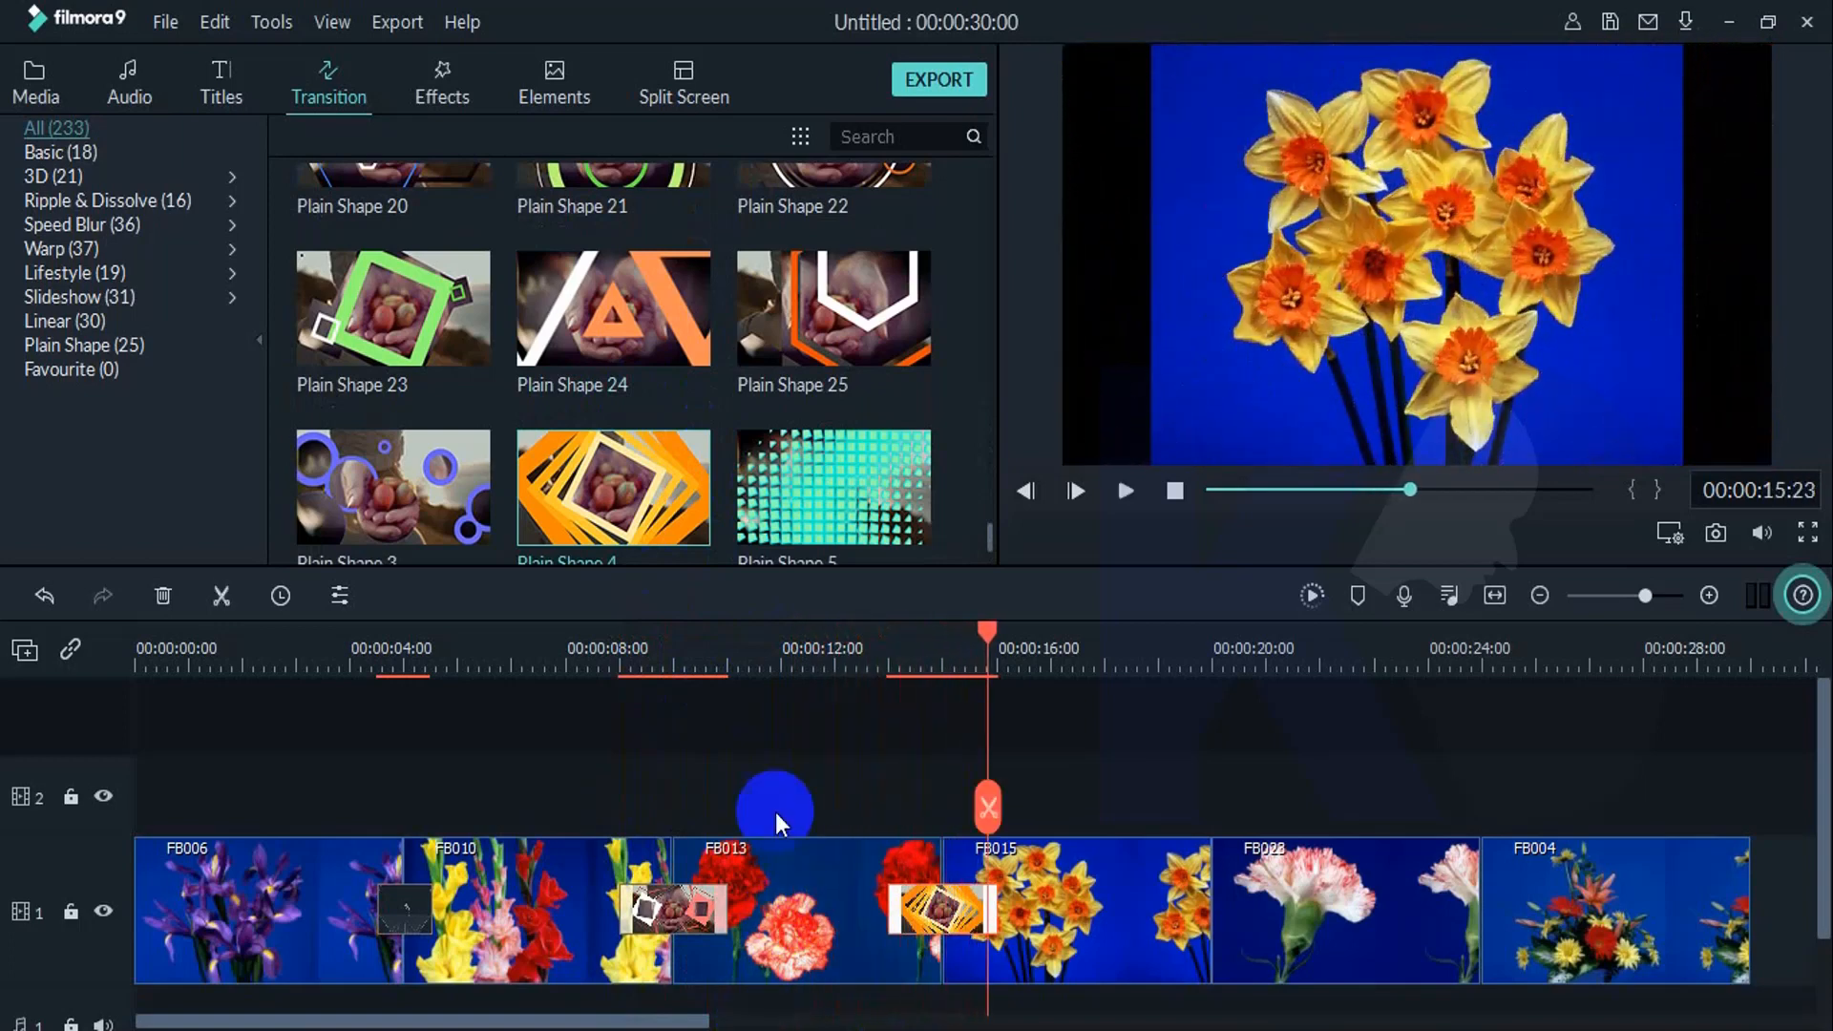
Step: Add the Linear 15 transition between FB015 and the clip that follows it, and play it
scroll(557, 475, down, 4)
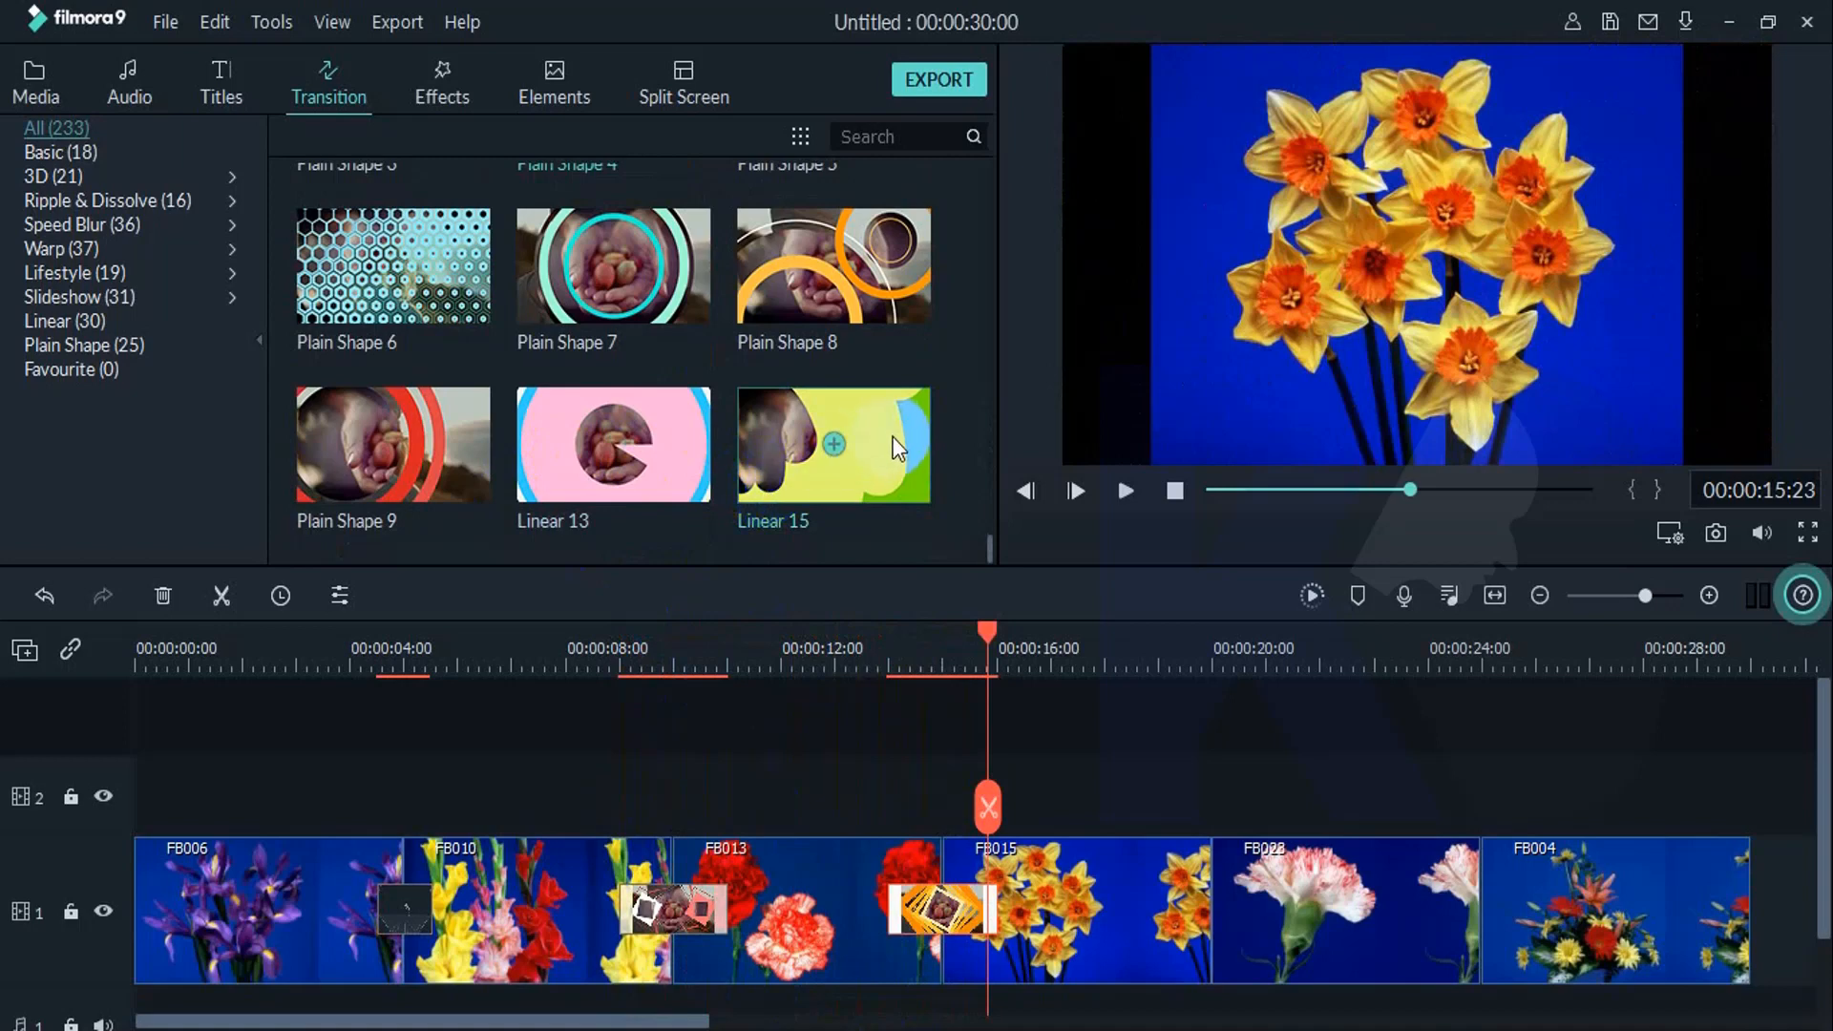
drag(892, 437, 1218, 898)
key(space)
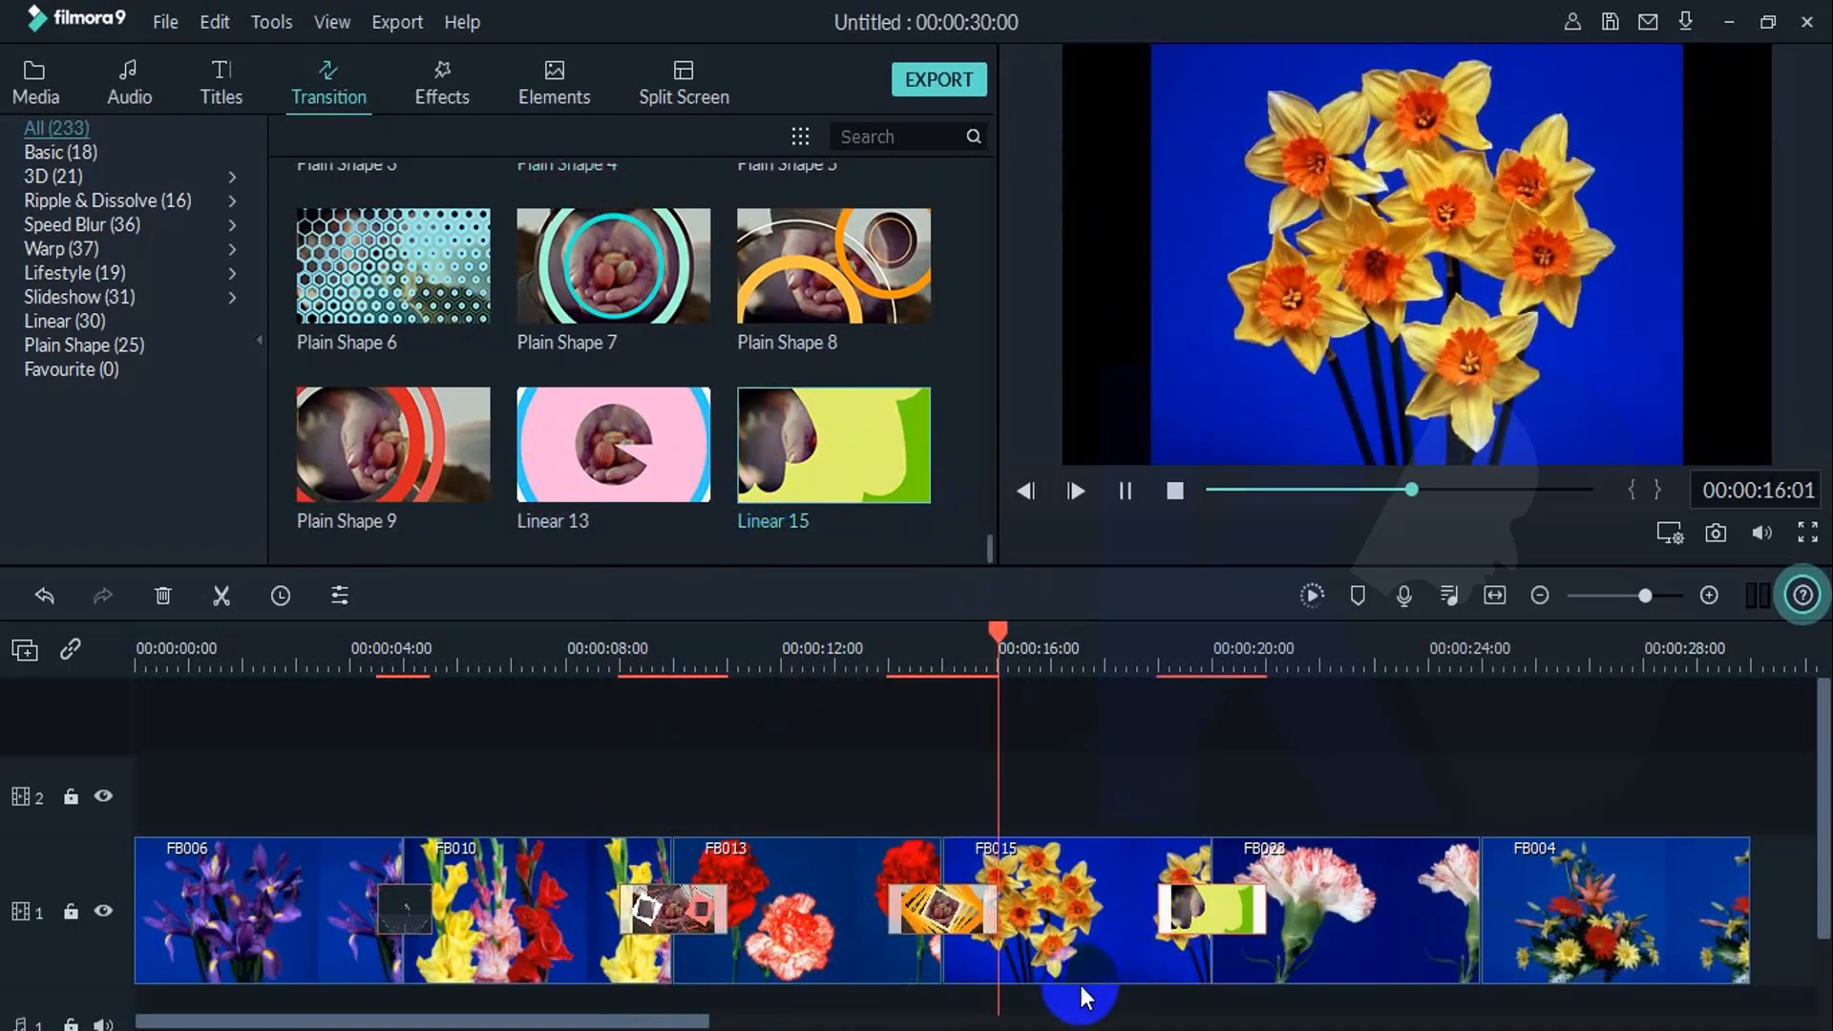
click(732, 805)
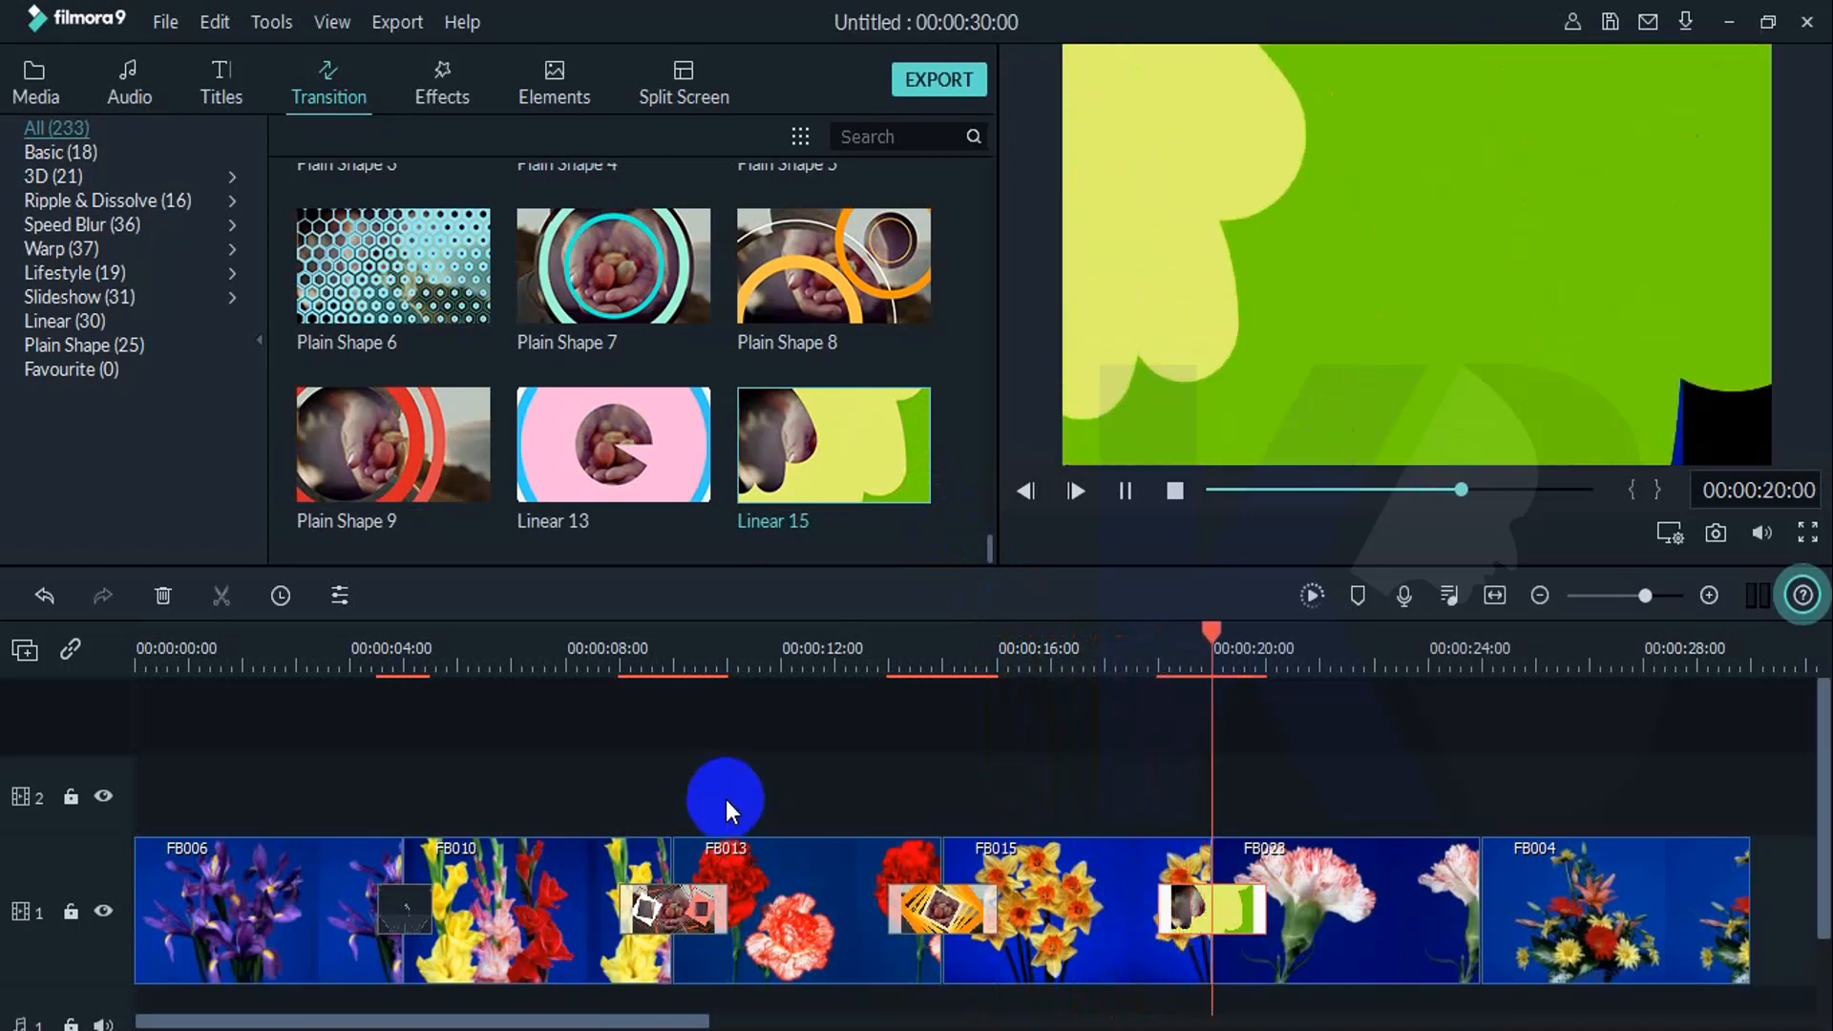
key(space)
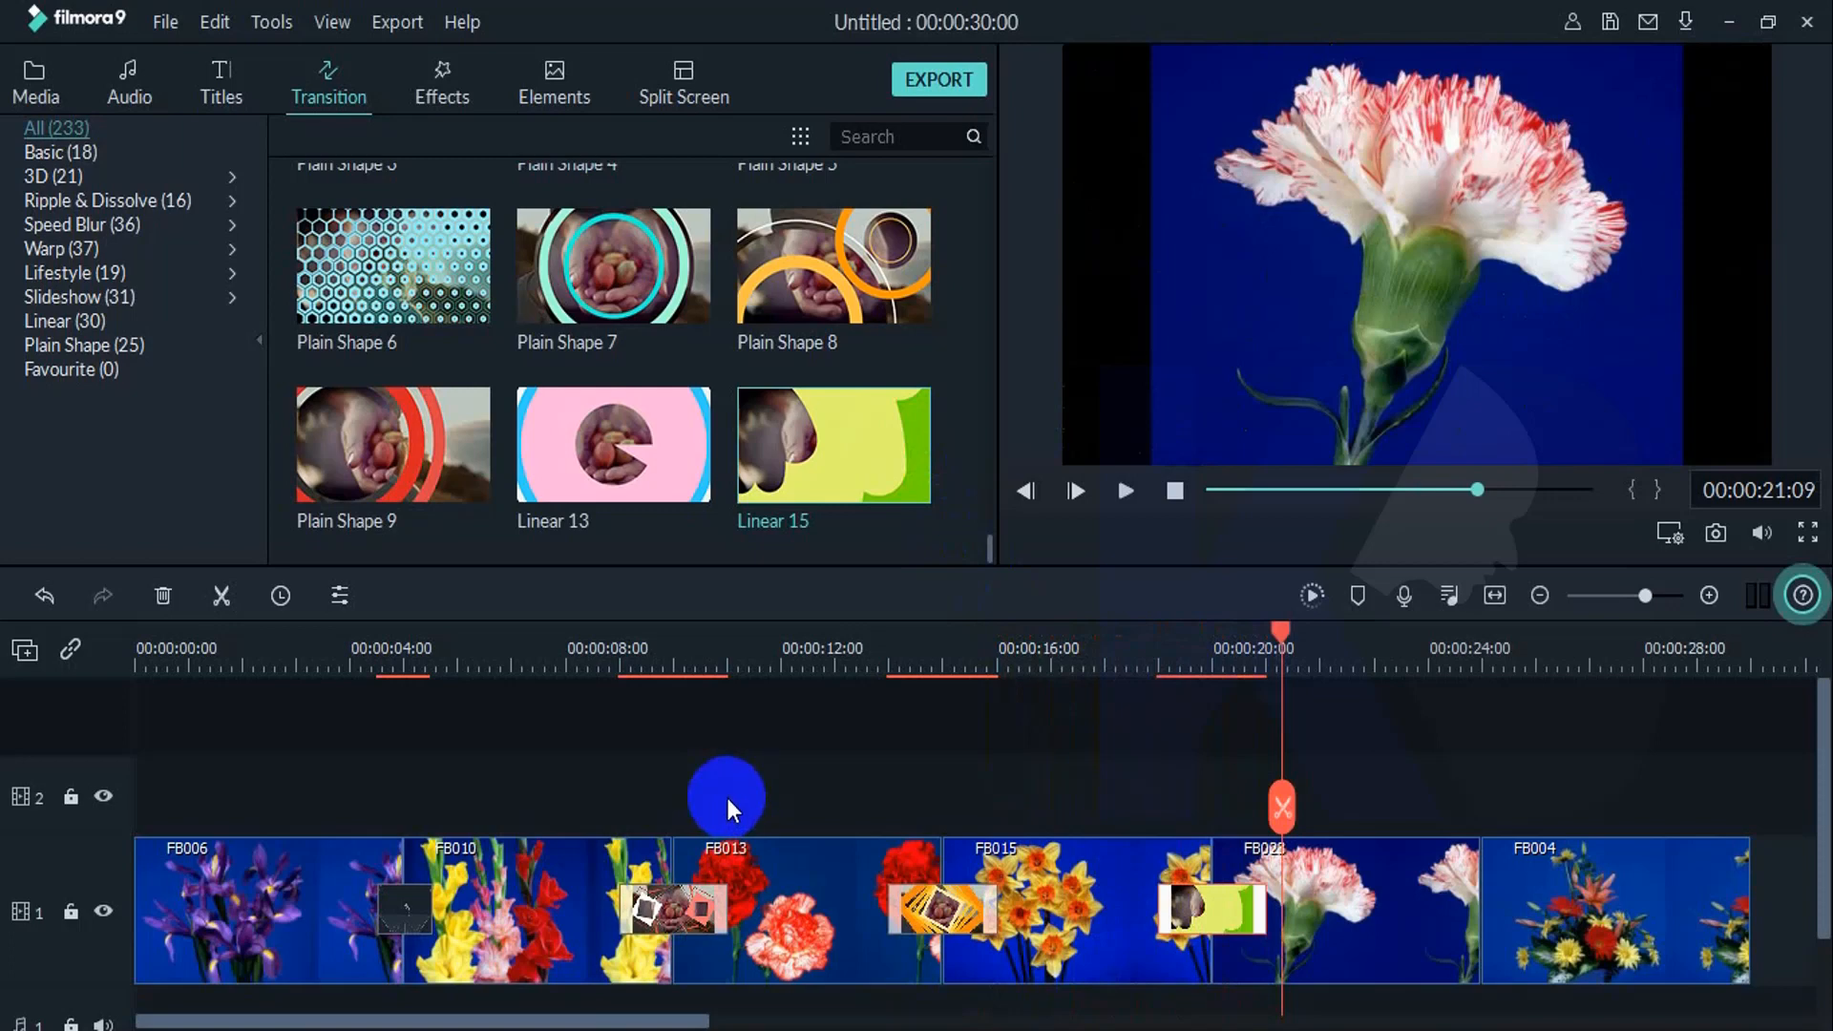
Step: Browse more transitions in the library and move the playhead to 00:00:14:04, at the start of the Plain Shape 4 transition
scroll(791, 430, down, 15)
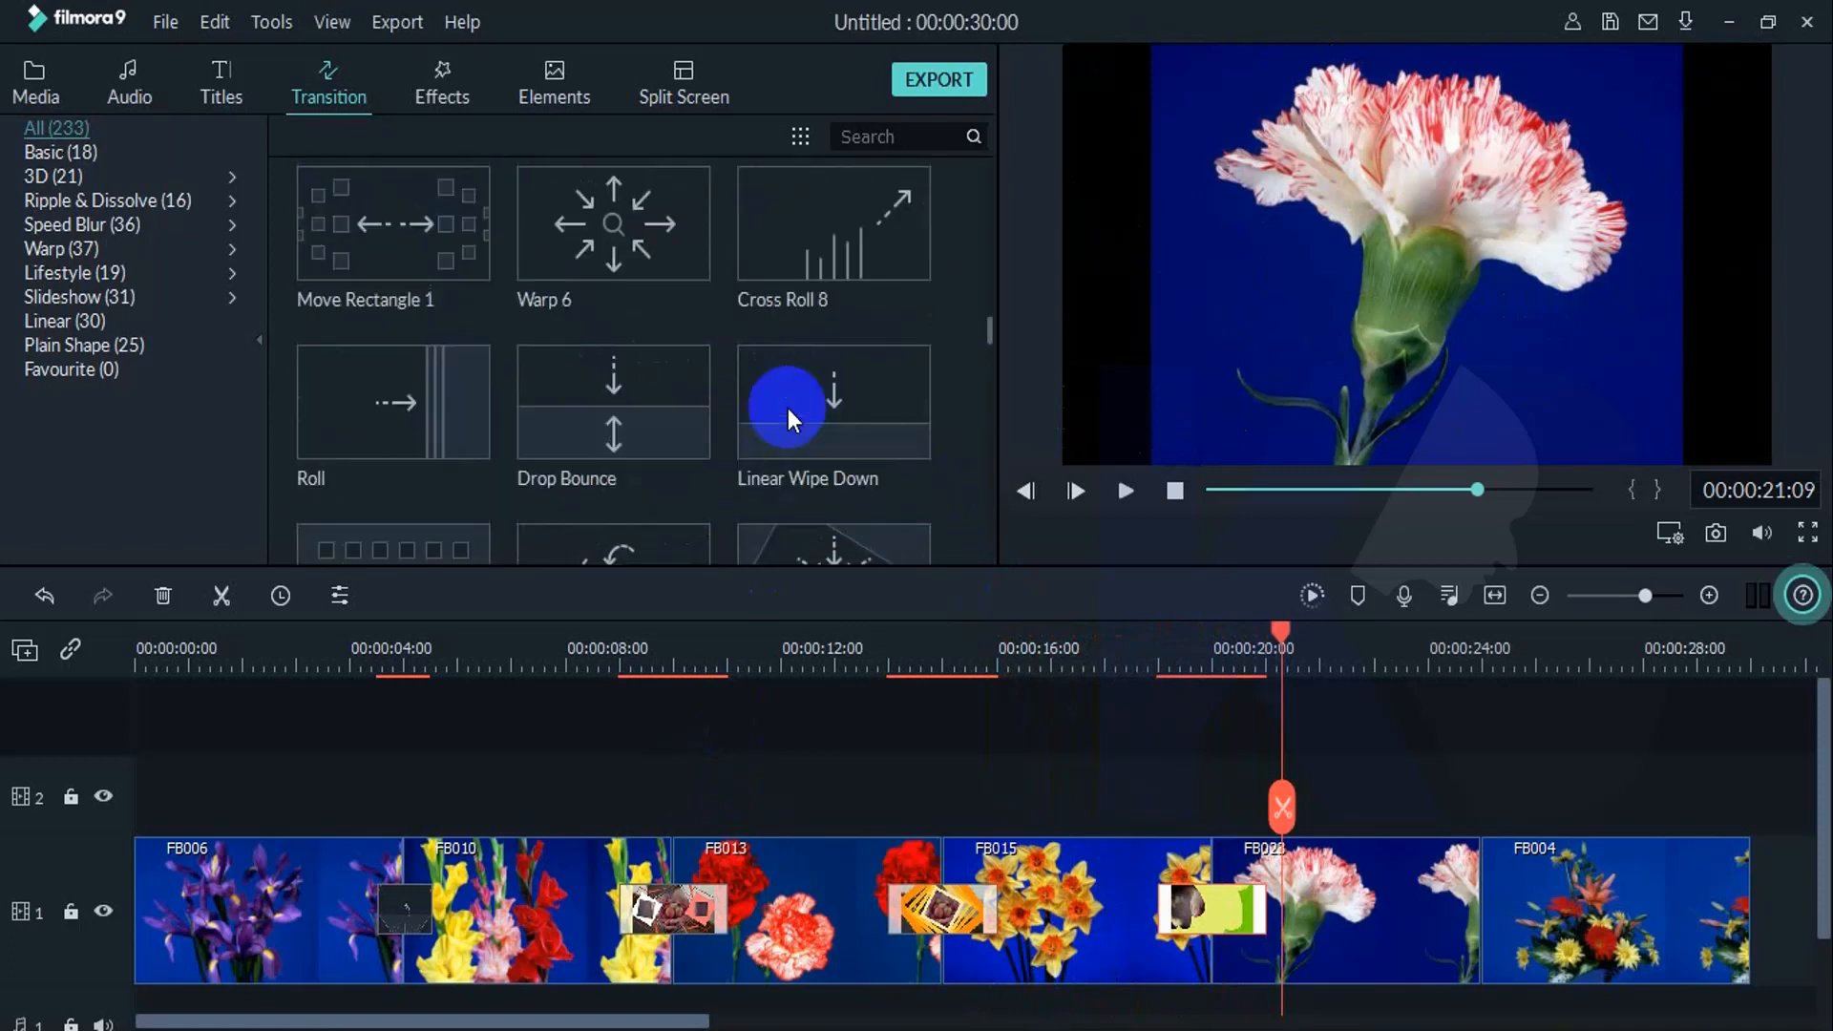
scroll(788, 409, up, 5)
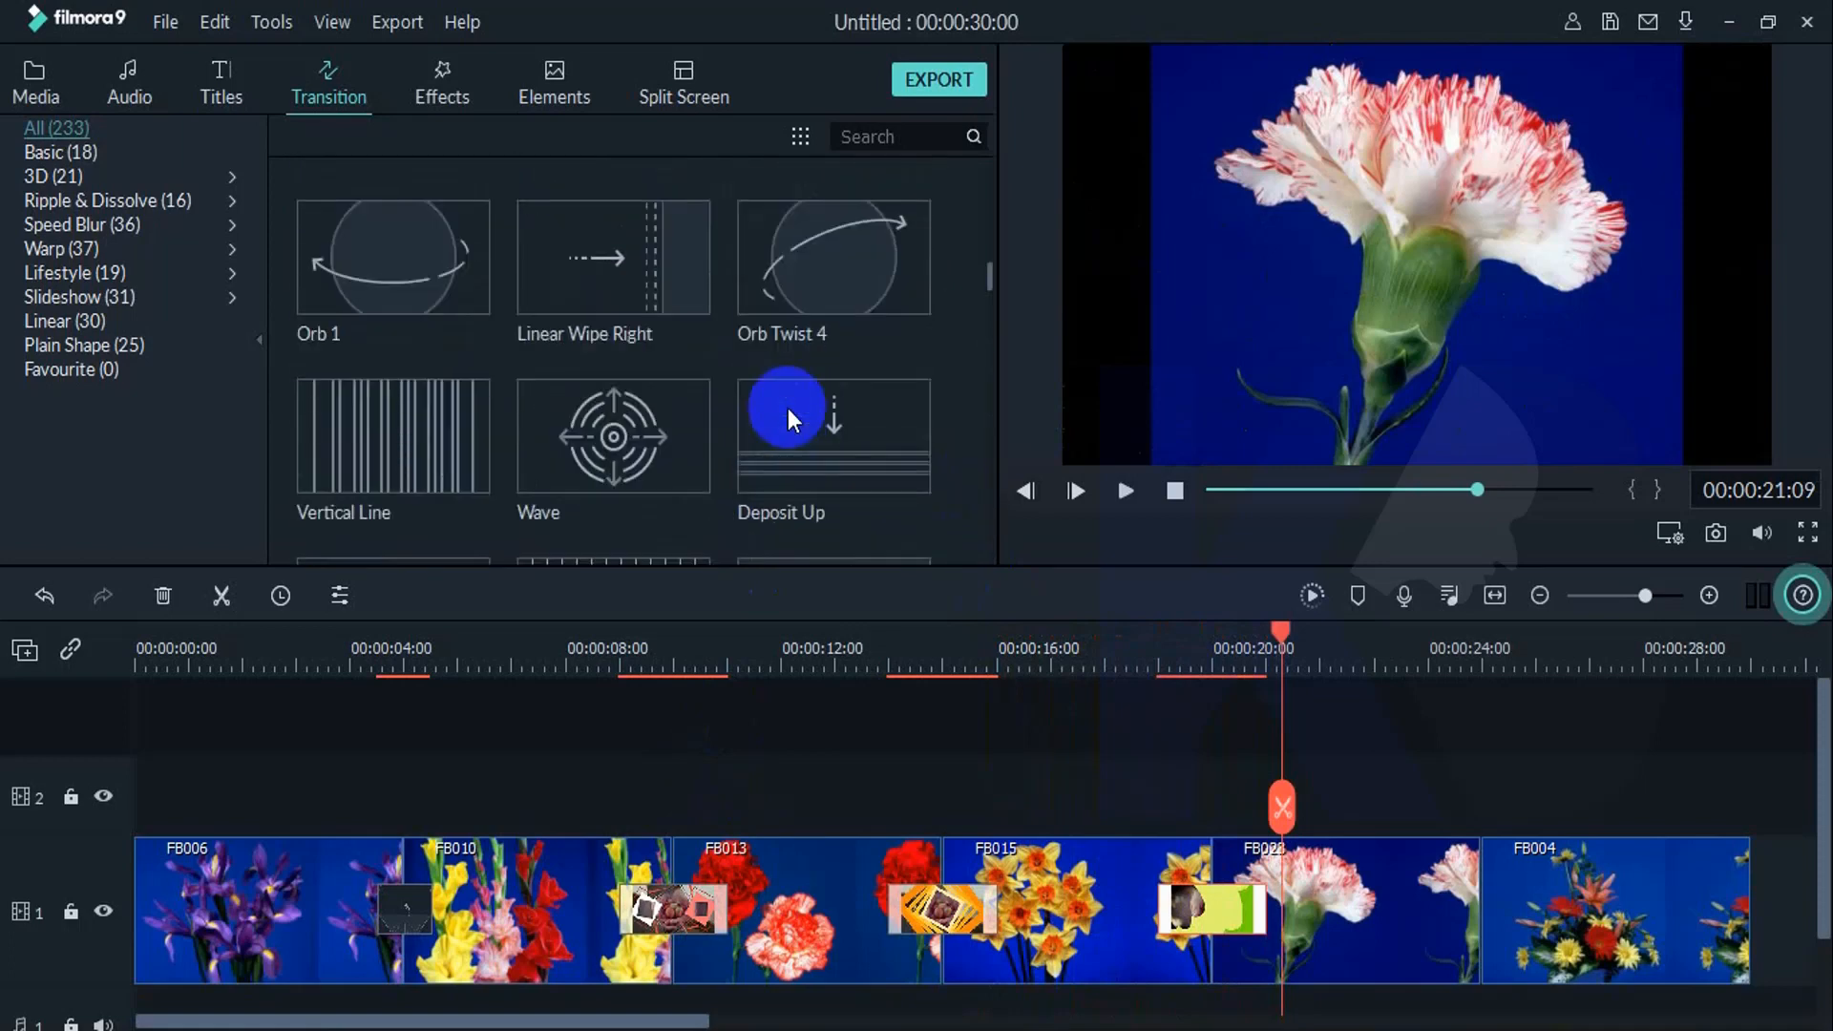
click(899, 659)
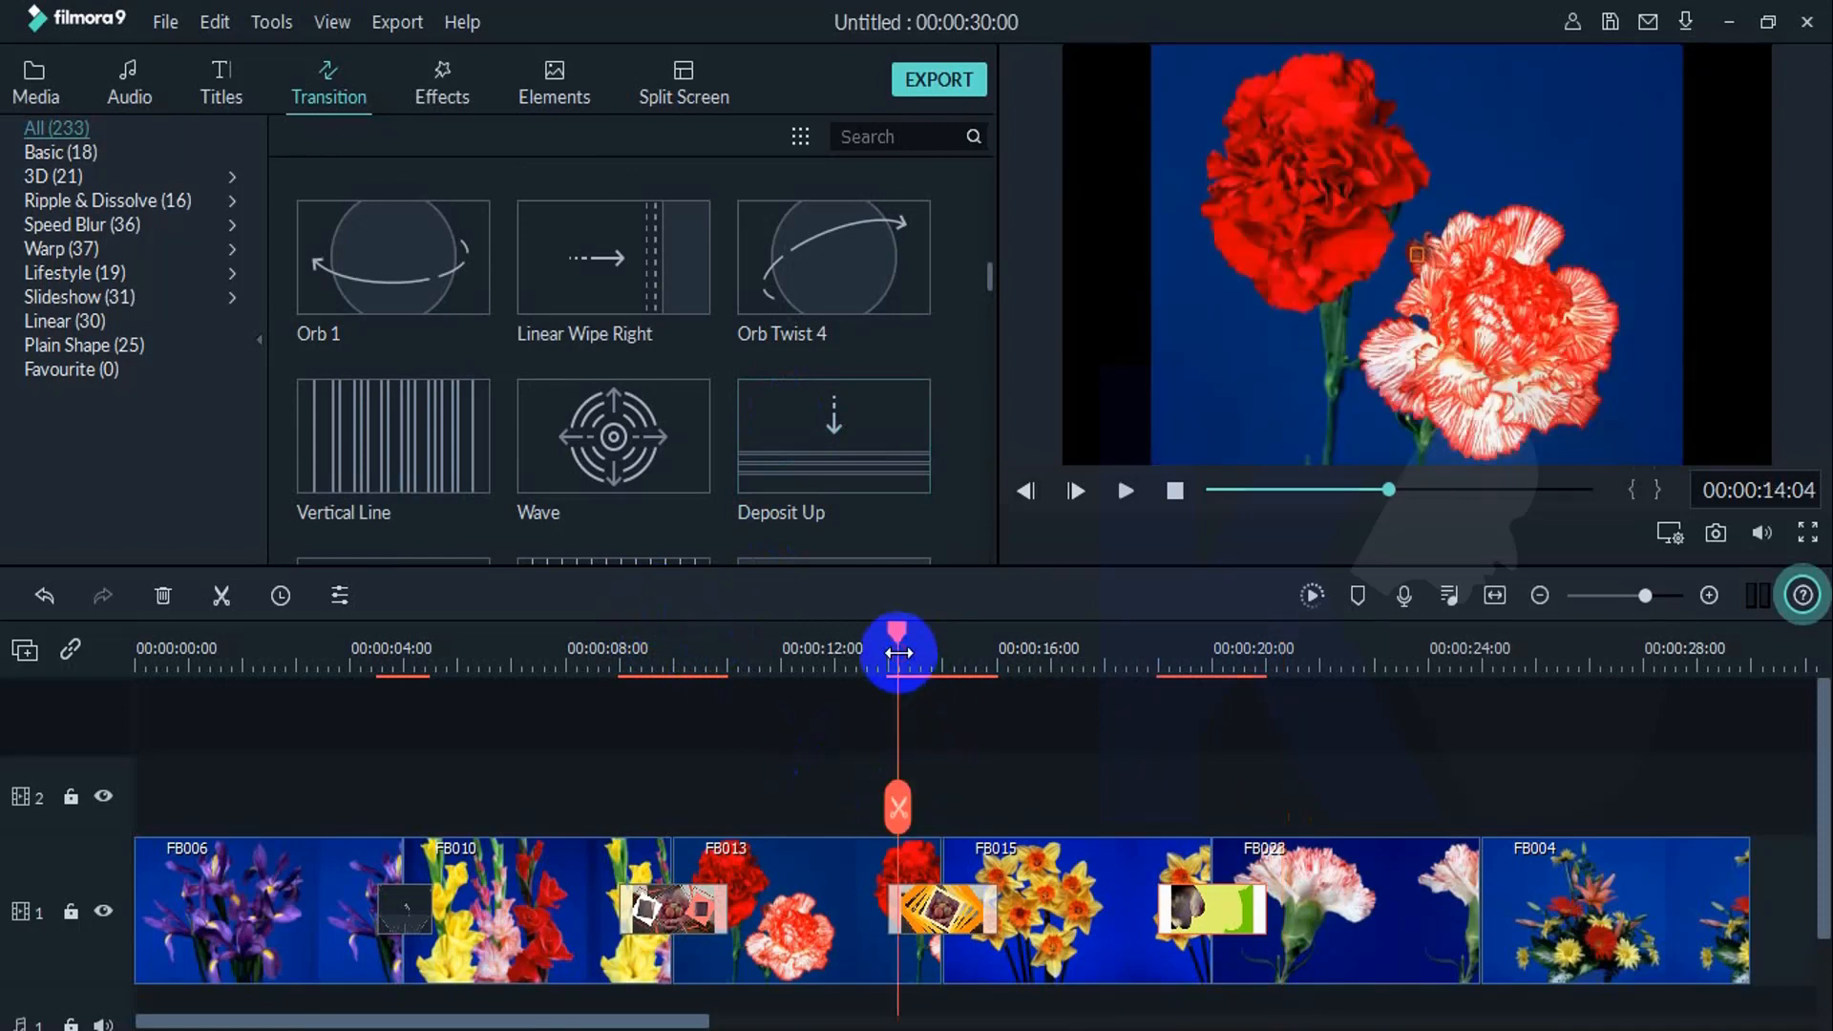